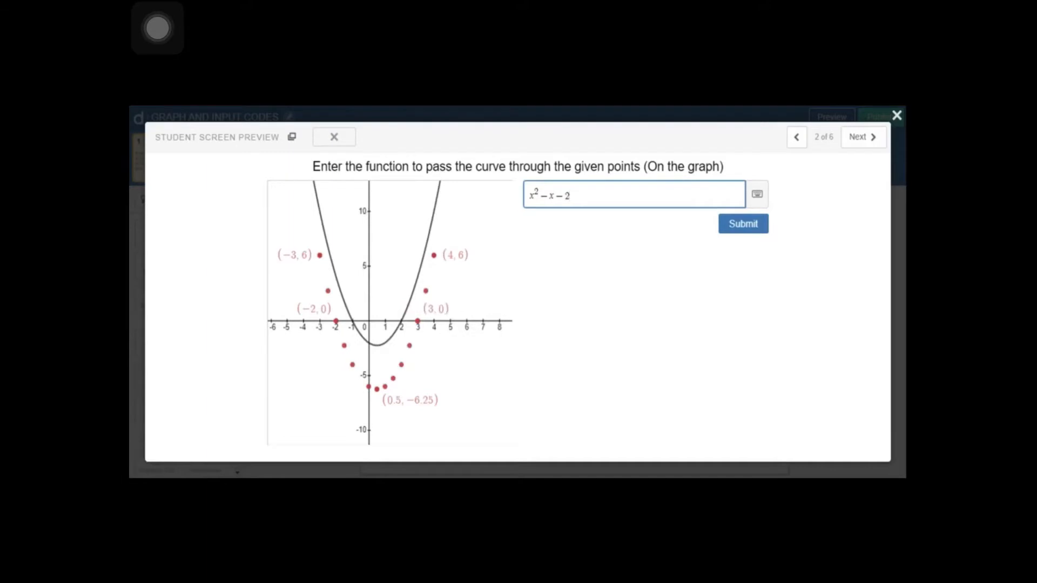
Try constant terms −3, −4 and −5 in the quadratic, submit x² − x − 6 and go to the next screen.
key(BackSpace)
text(3)
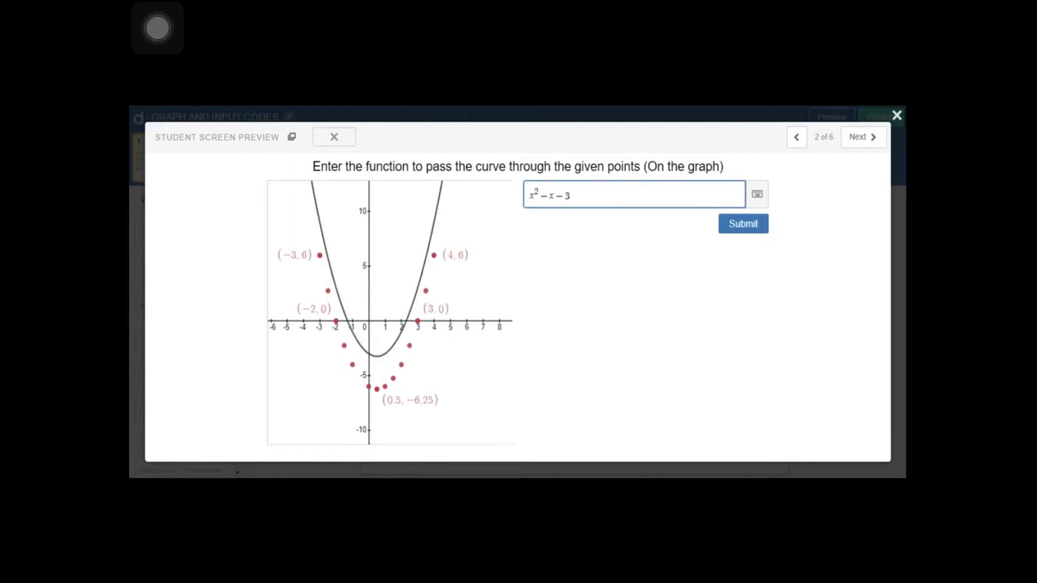
key(BackSpace)
text(4)
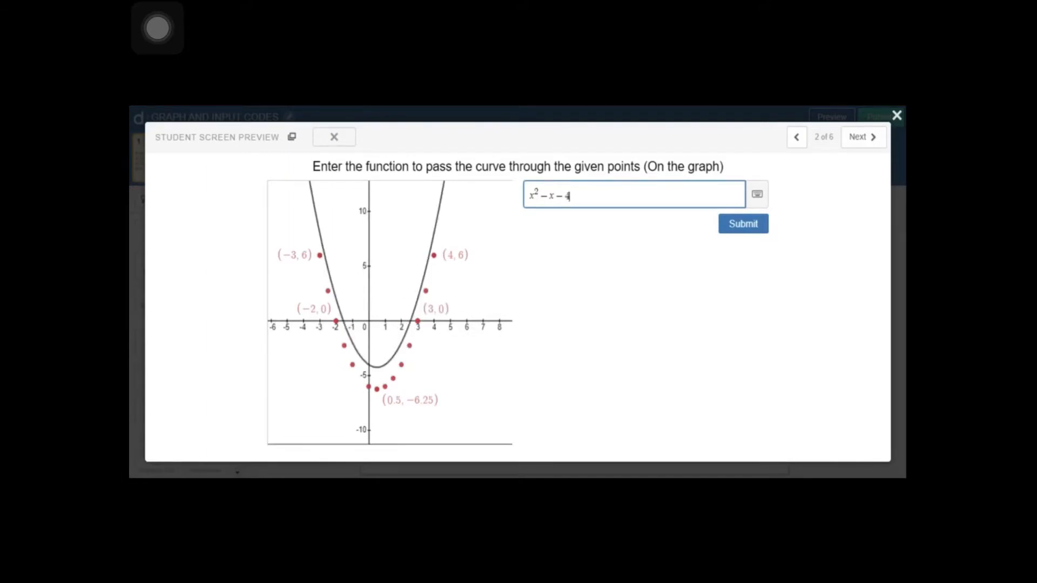
key(BackSpace)
text(5)
key(BackSpace)
text(6)
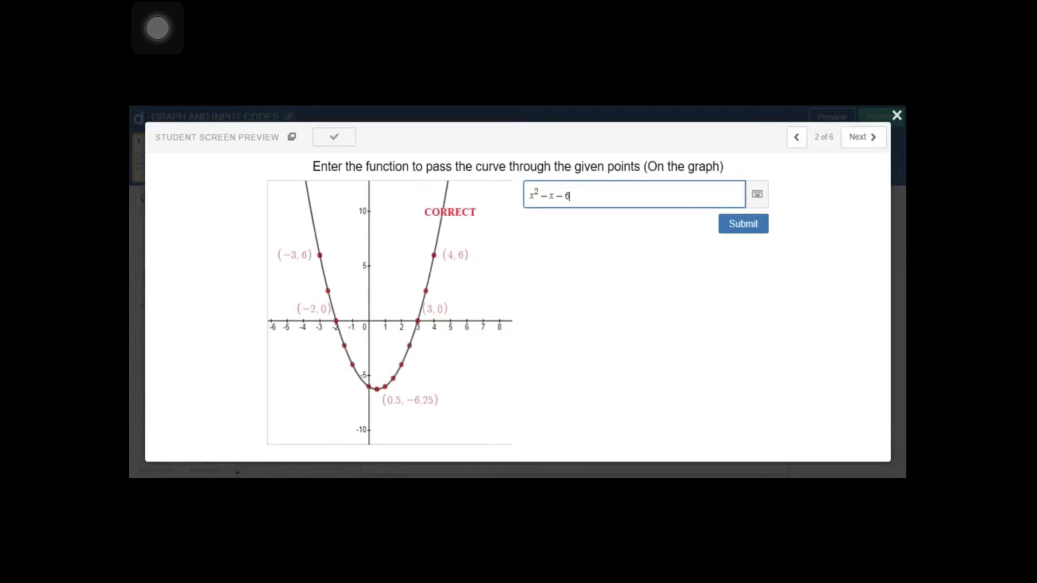
key(Return)
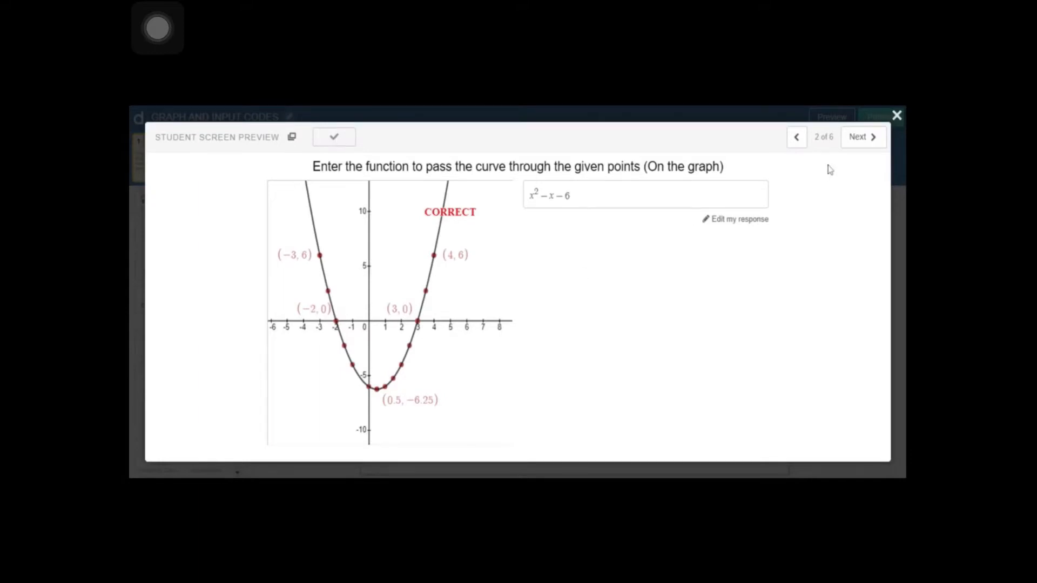
click(859, 145)
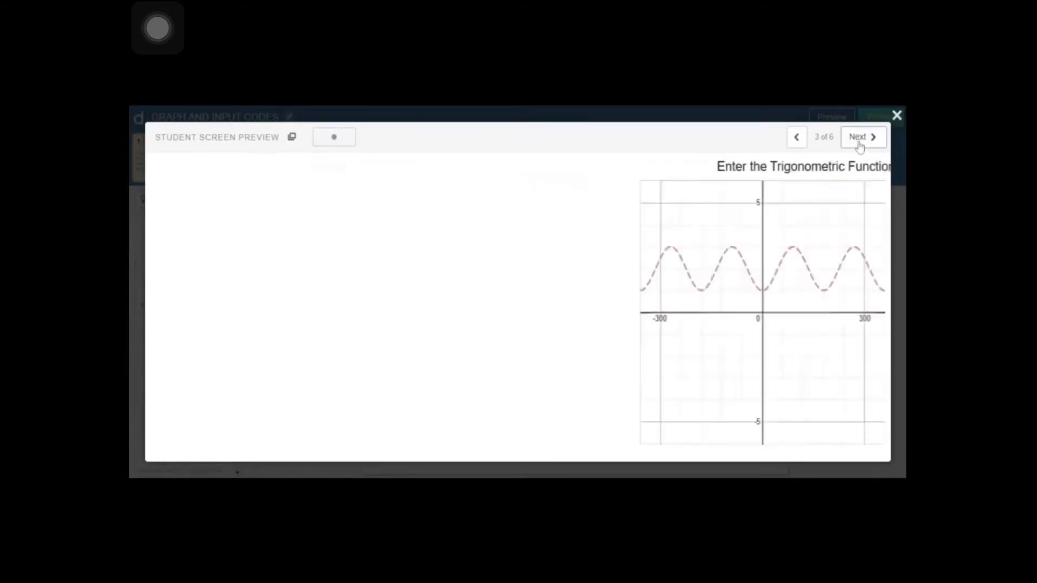
Try sin(x) + 2 as the trigonometric function matching the dashed graph.
click(634, 192)
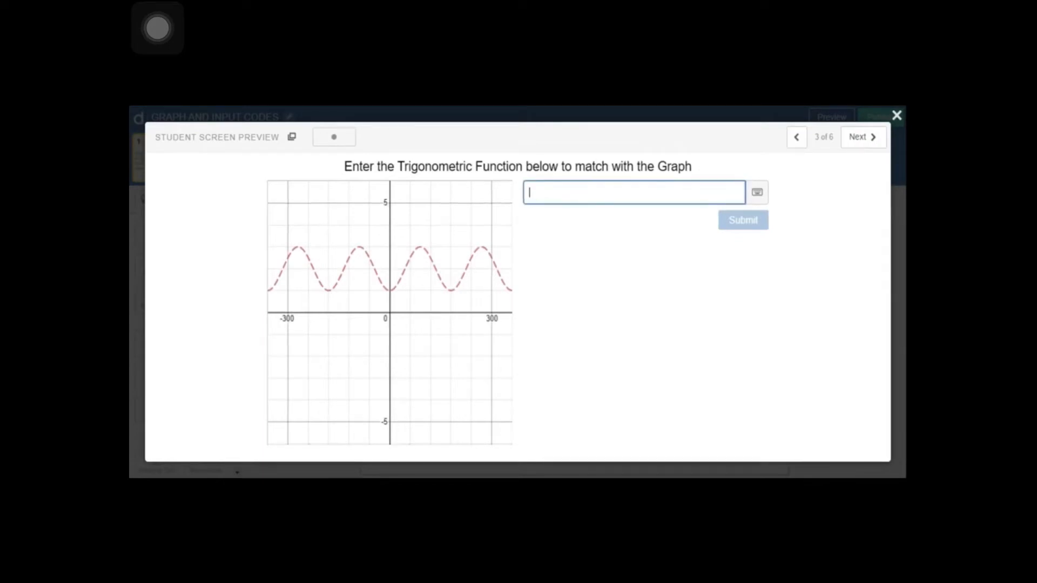
text(sin)
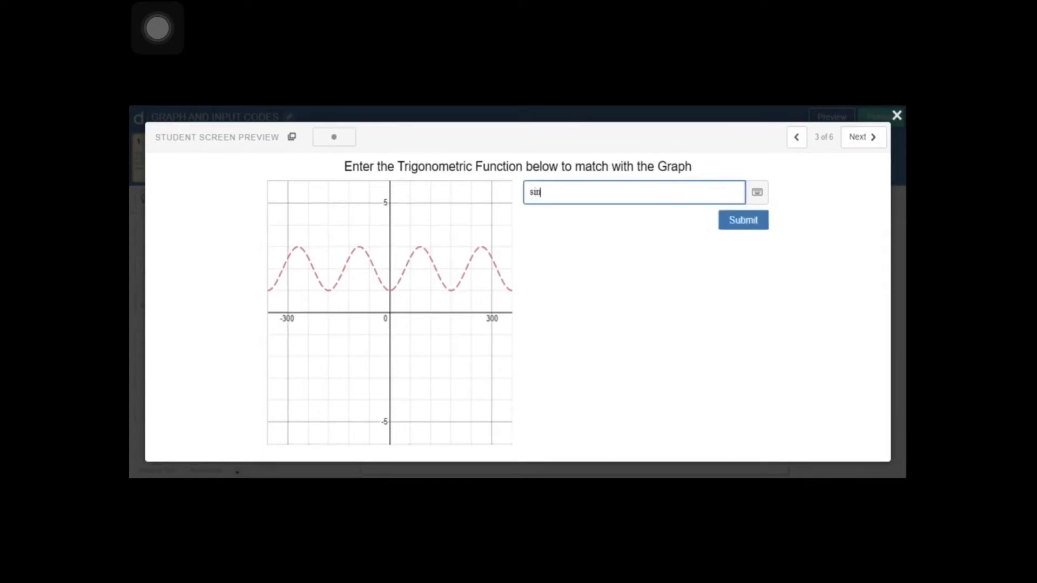
text((x)
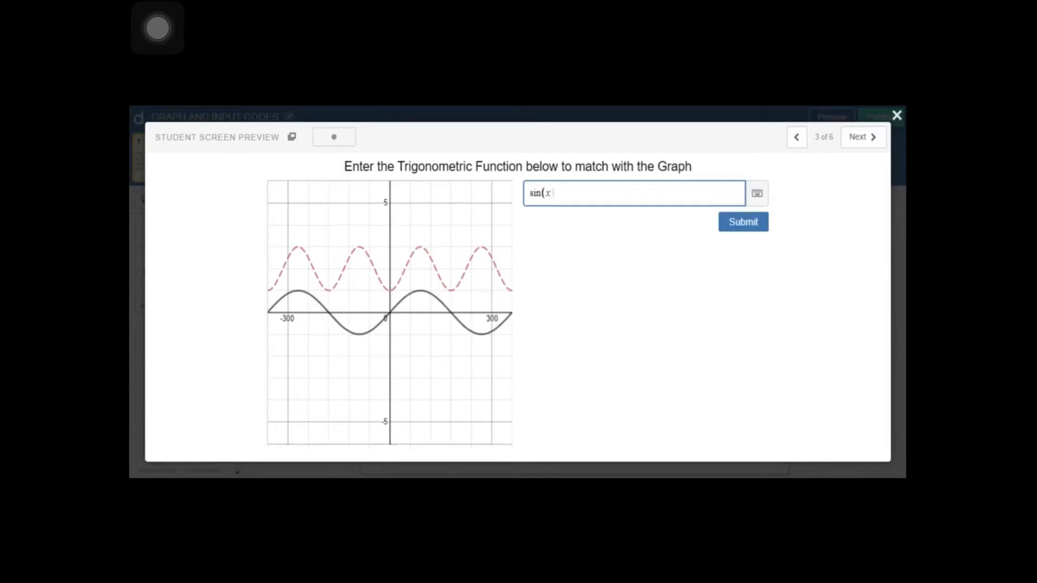
text()+3)
key(BackSpace)
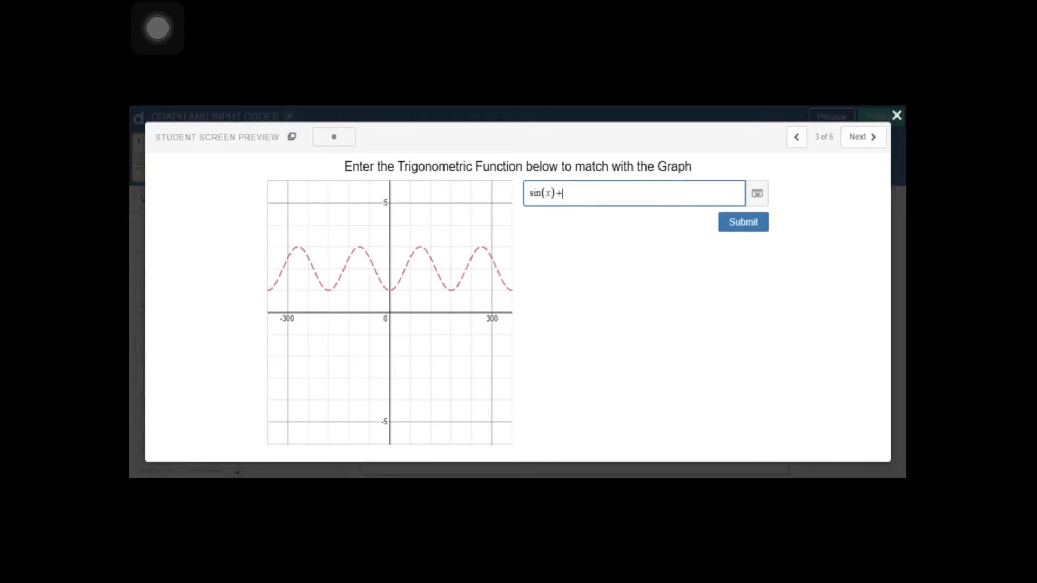
text(2)
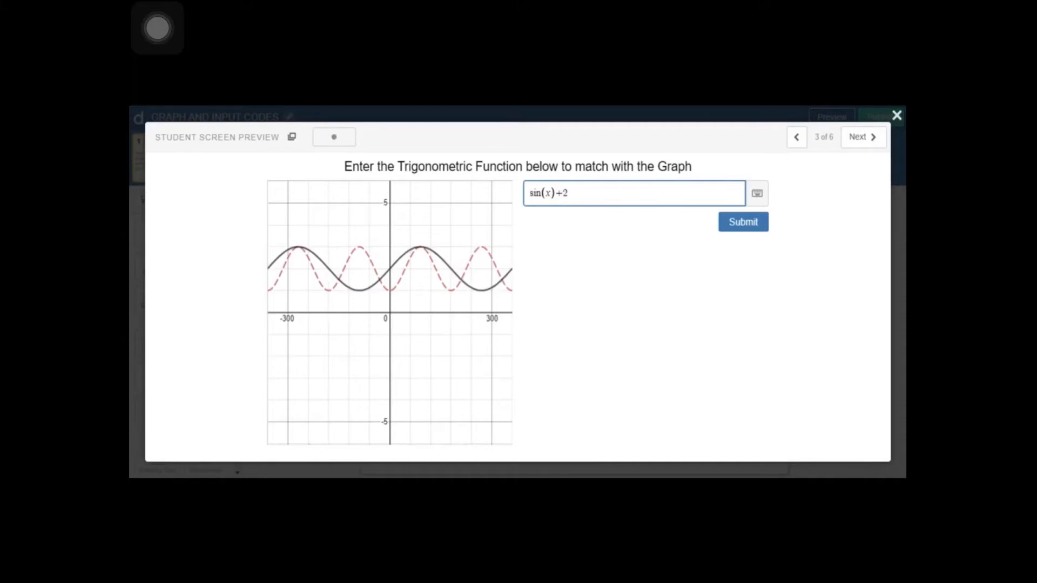
Clear the whole expression from the trigonometric function answer.
key(BackSpace)
key(BackSpace)
key(BackSpace)
key(BackSpace)
key(BackSpace)
key(BackSpace)
key(BackSpace)
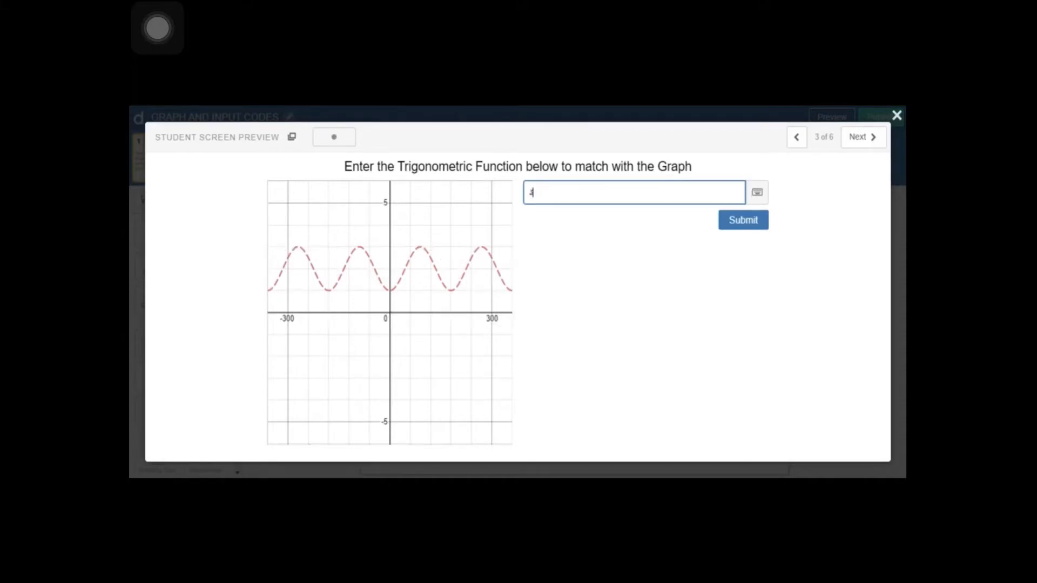
key(BackSpace)
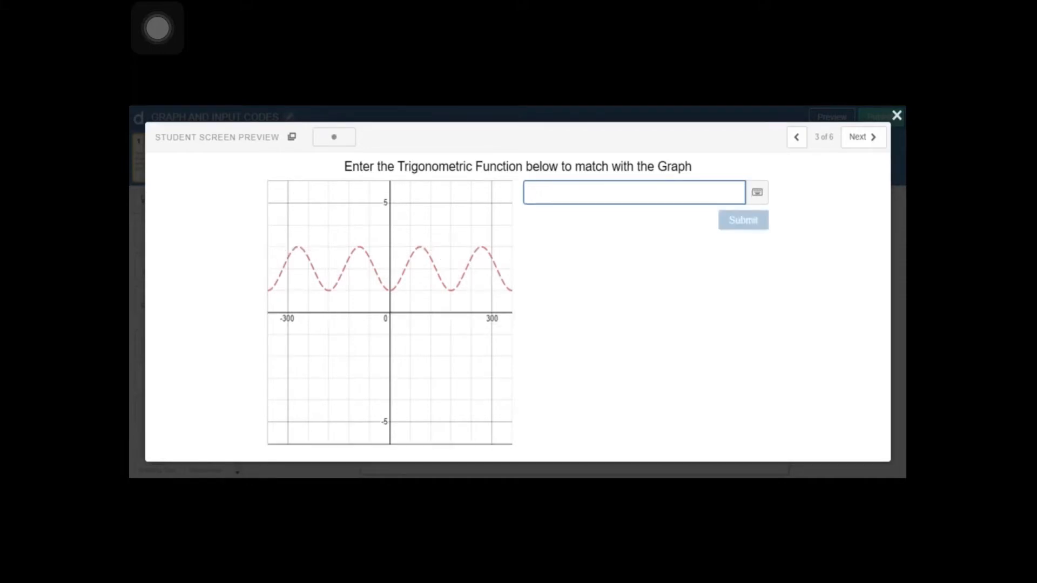
Show the coordinates of the dashed curve's turning points at x = 90, 0, 180 and −90.
click(423, 253)
click(422, 248)
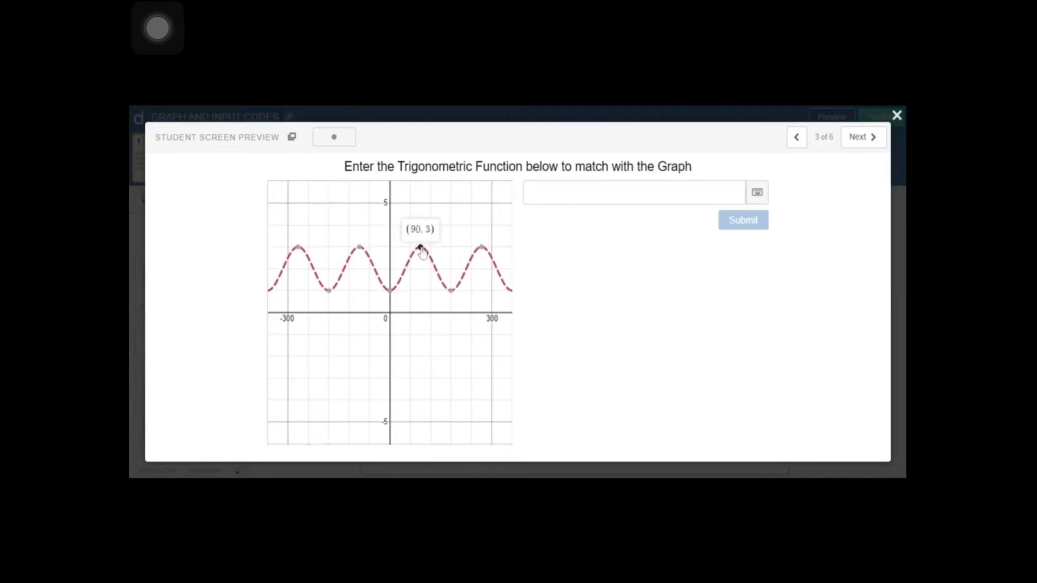
click(391, 291)
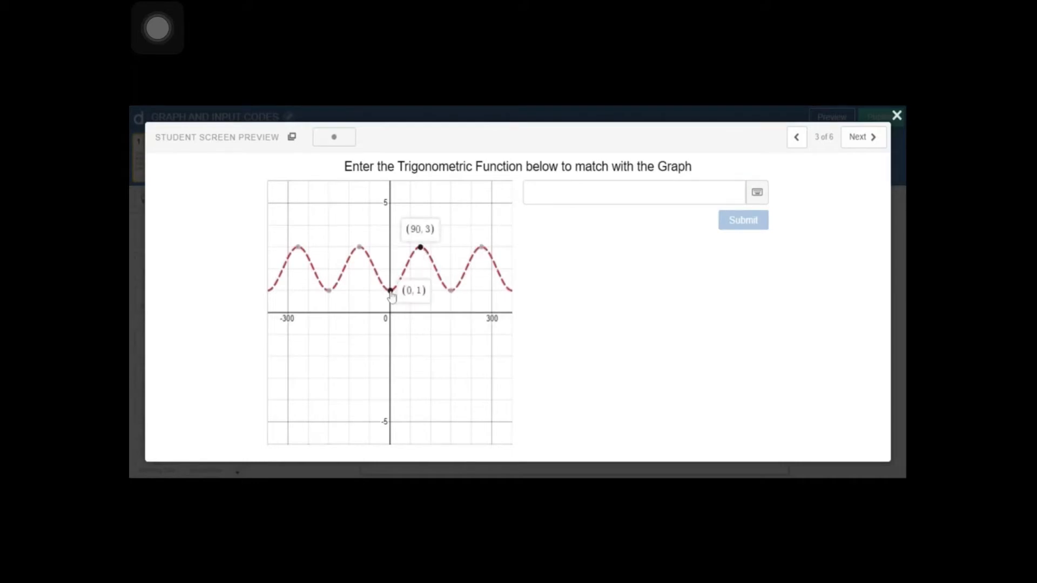
click(451, 292)
click(359, 248)
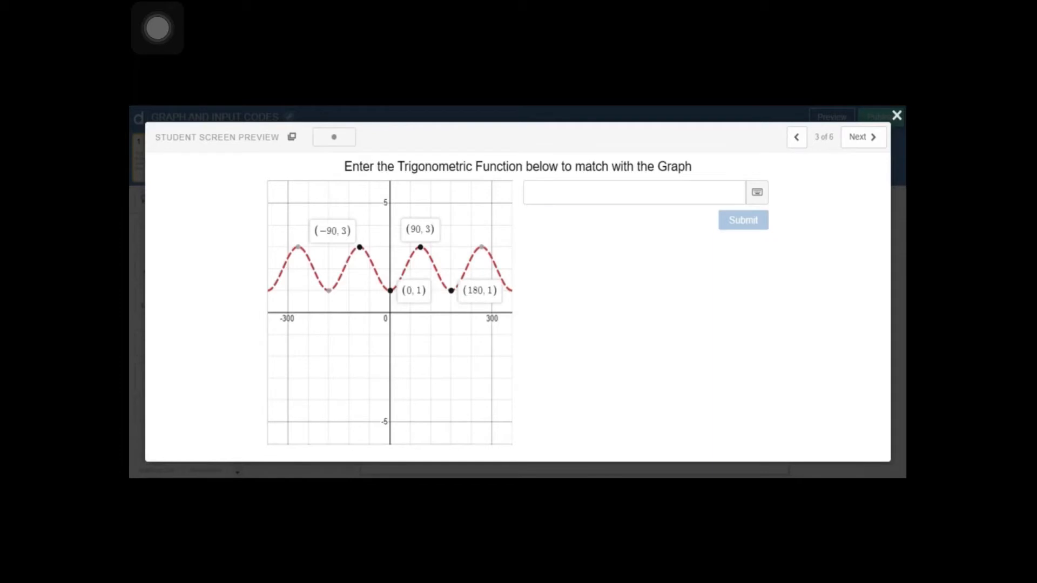
Enter 2 + sin(2x − 90) as the trigonometric function, trying 2 + sin(x) and 2 + sin(2x) on the way.
click(634, 193)
text(2+)
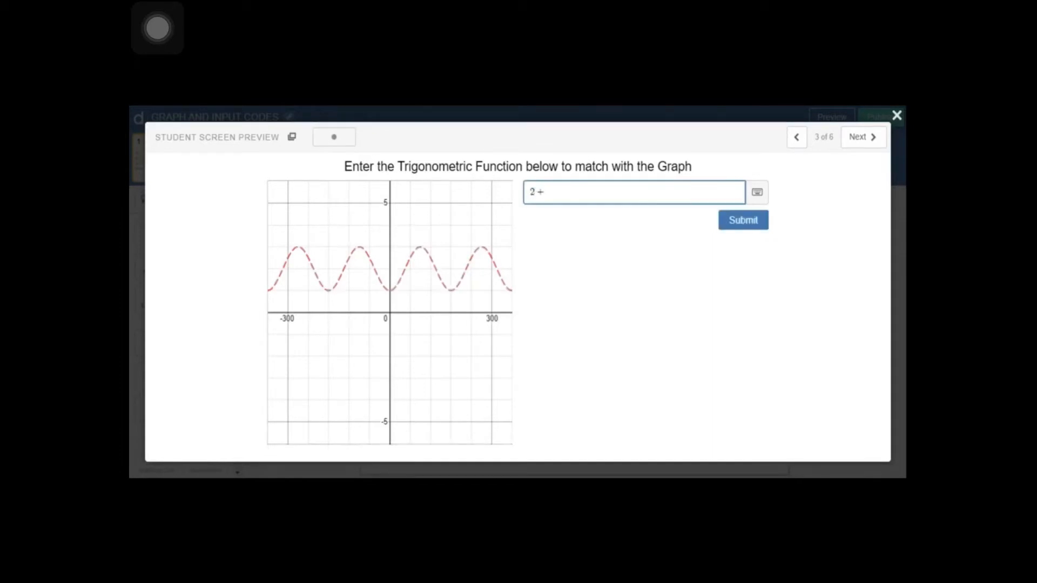
text(sin())
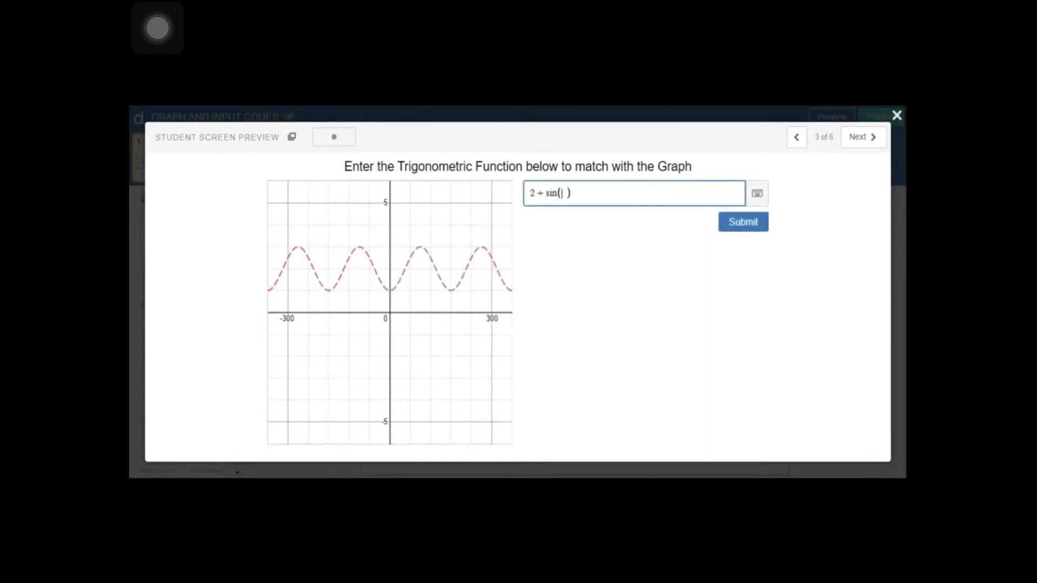
text(x)
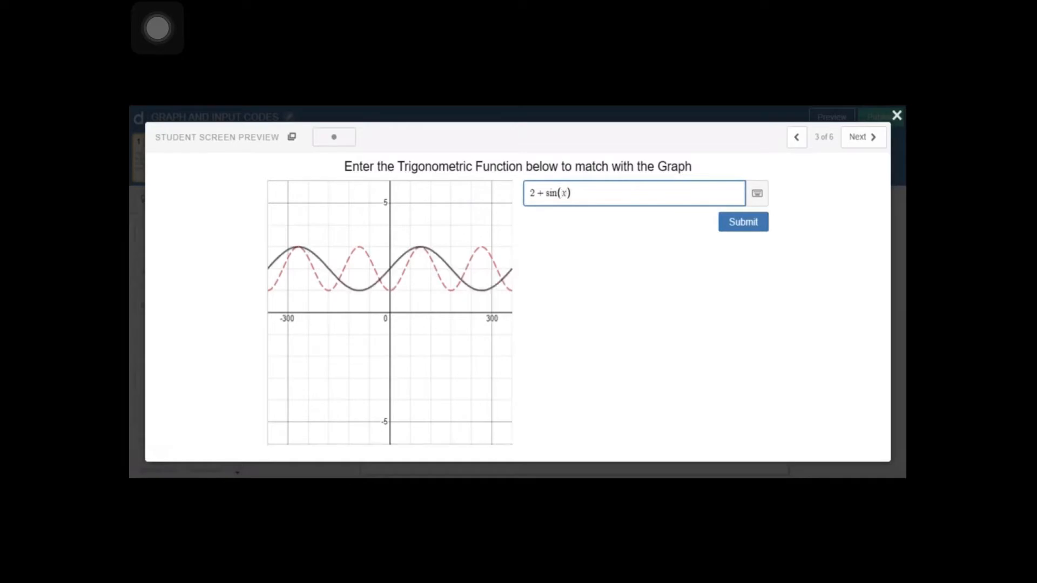
key(BackSpace)
text(2x)
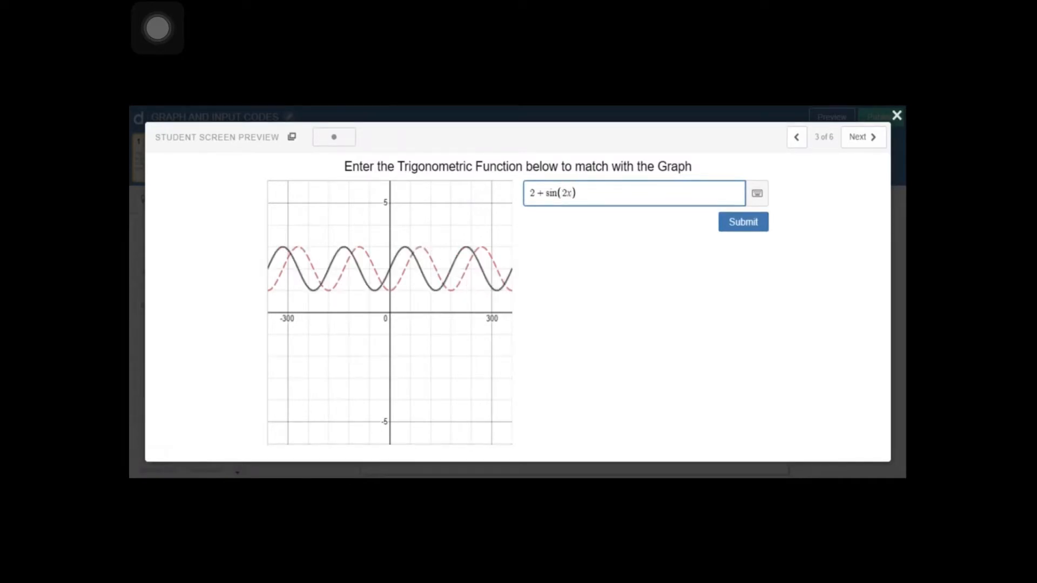
text(-90)
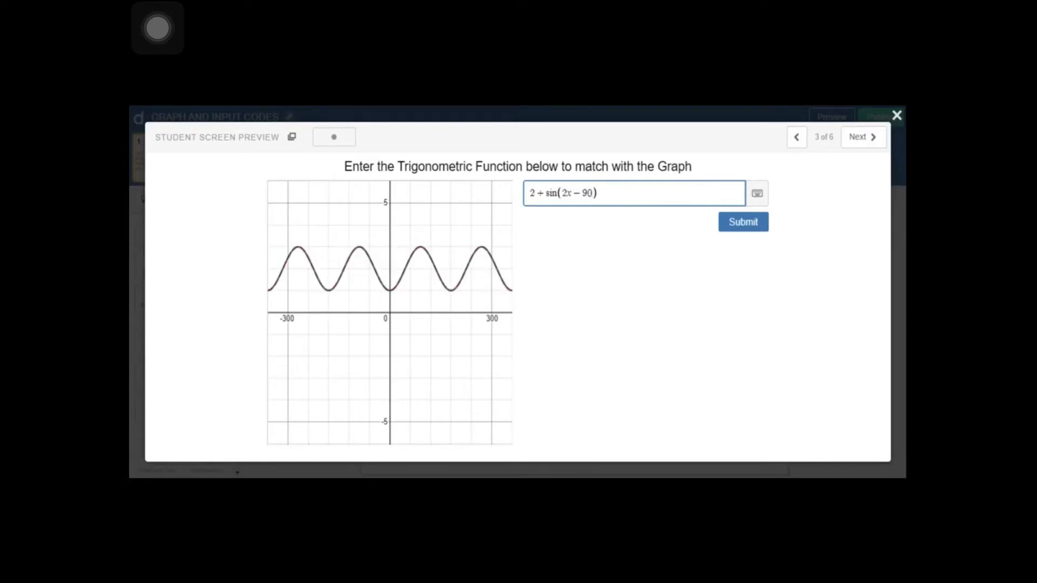
Try +90 in place of −90 inside the sine, and restore the expression 2 + sin(2x − 90).
key(BackSpace)
key(BackSpace)
key(BackSpace)
text(+90)
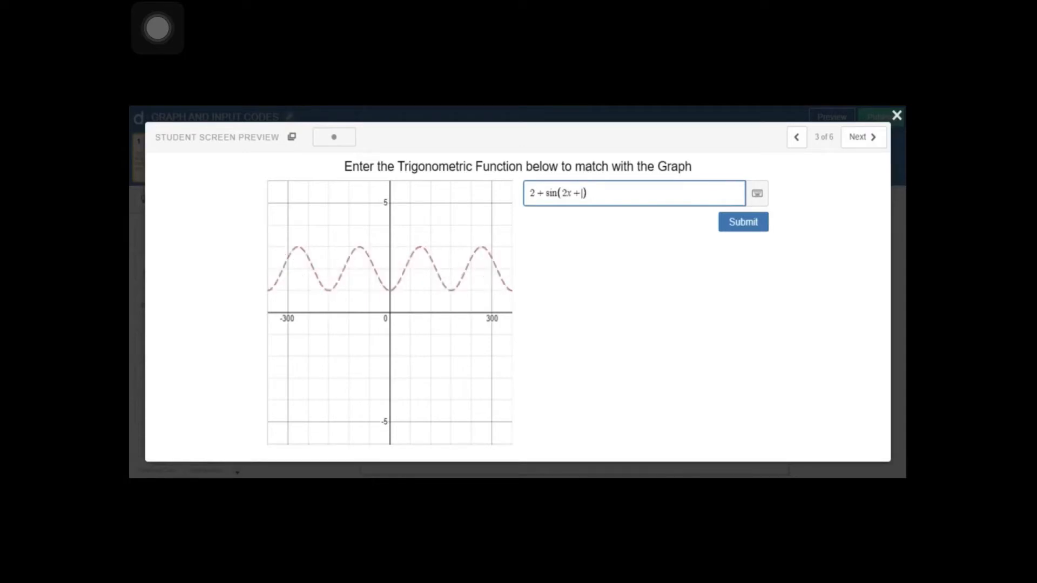
key(BackSpace)
key(BackSpace)
key(BackSpace)
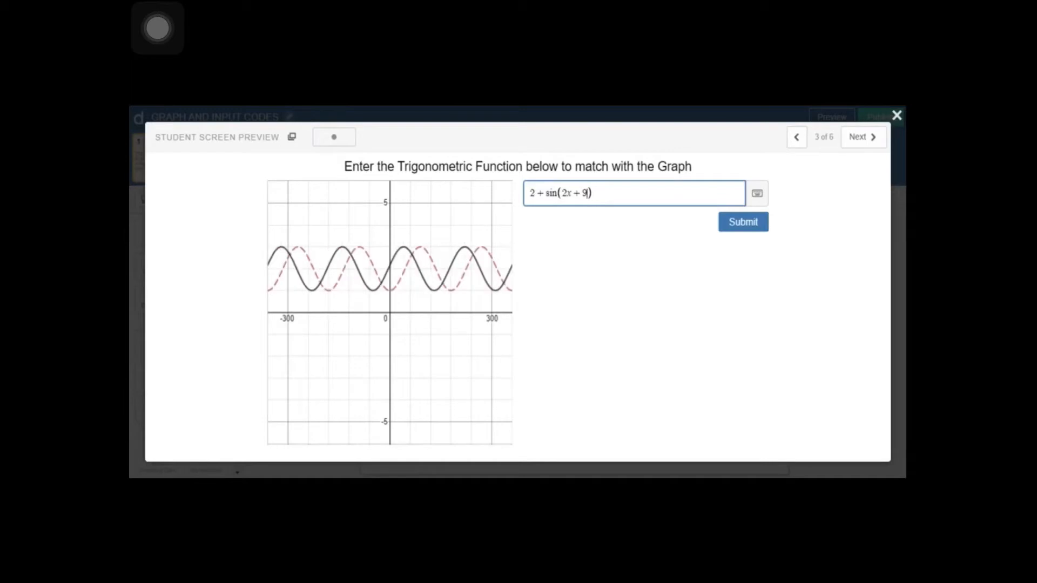
text(- 90)
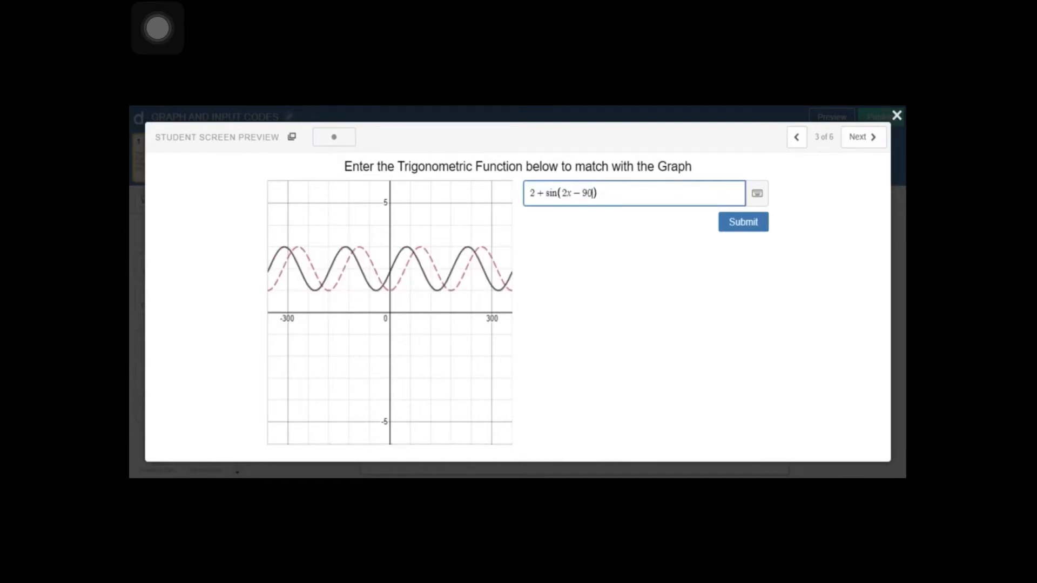
Submit the trigonometric function answer and go to the next screen.
key(Return)
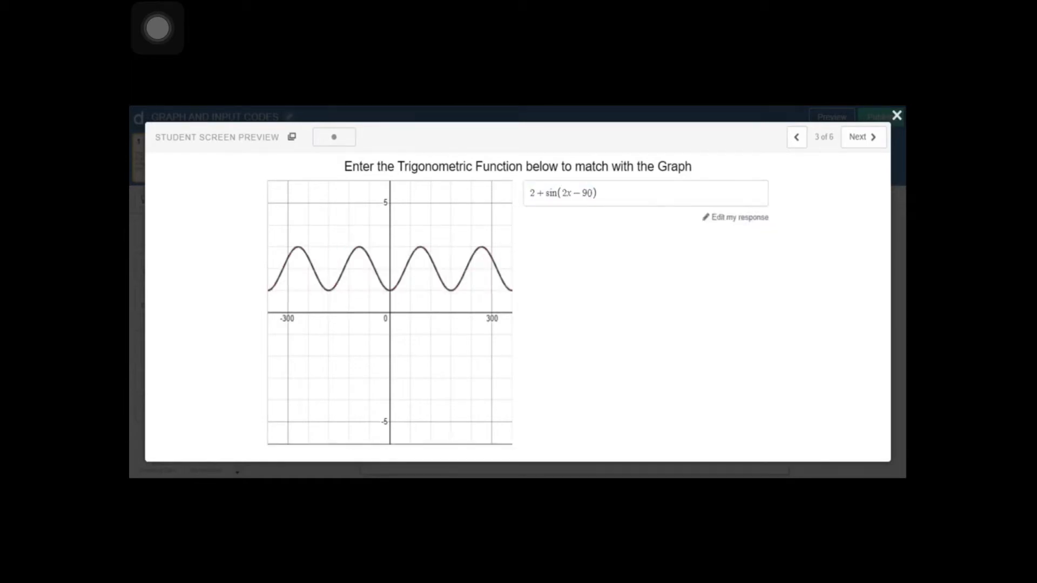
click(850, 146)
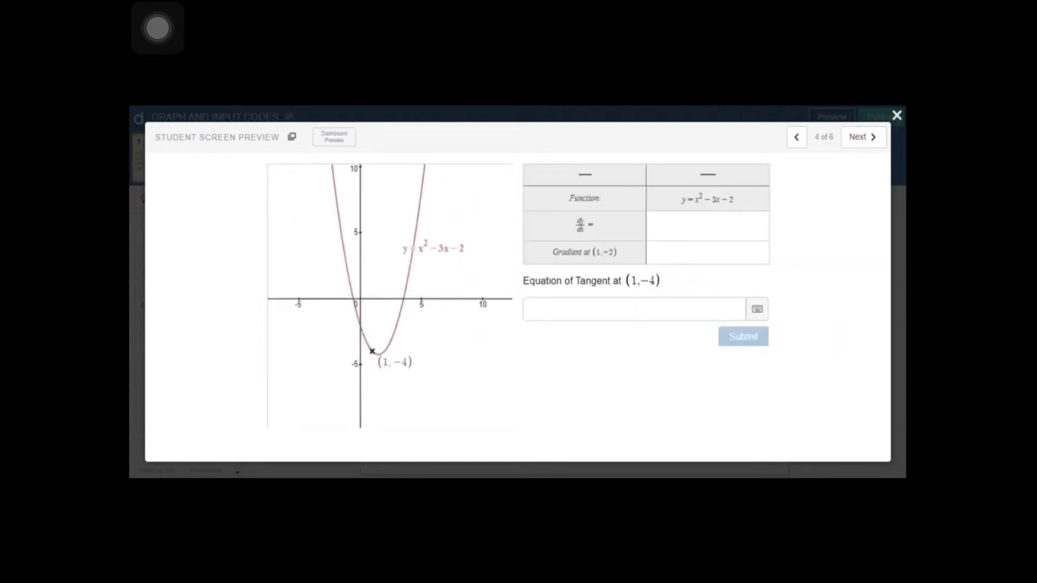
Fill in the table with 2x − 3 for dy/dx and 2(1)−3 = −1 for the gradient.
click(709, 225)
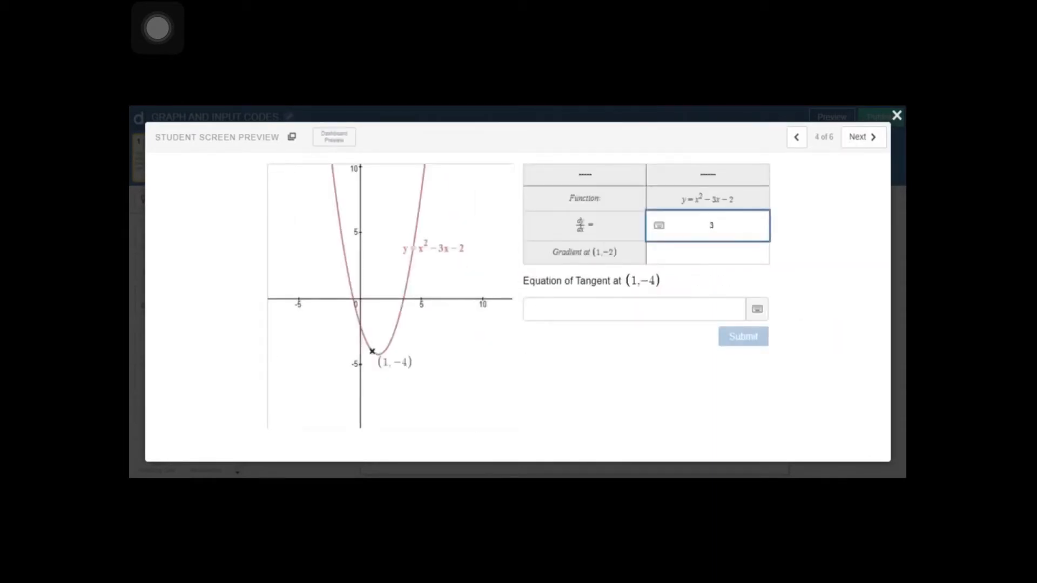
text(2x-3)
click(710, 252)
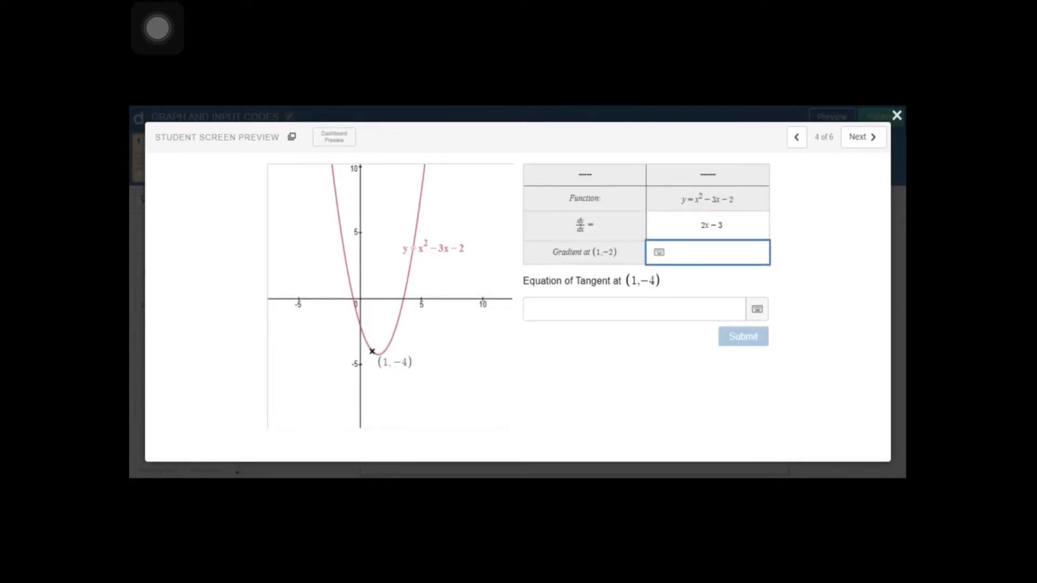
text(2(1)−3= −)
text(1-)
text(3)
text(=-1)
key(Return)
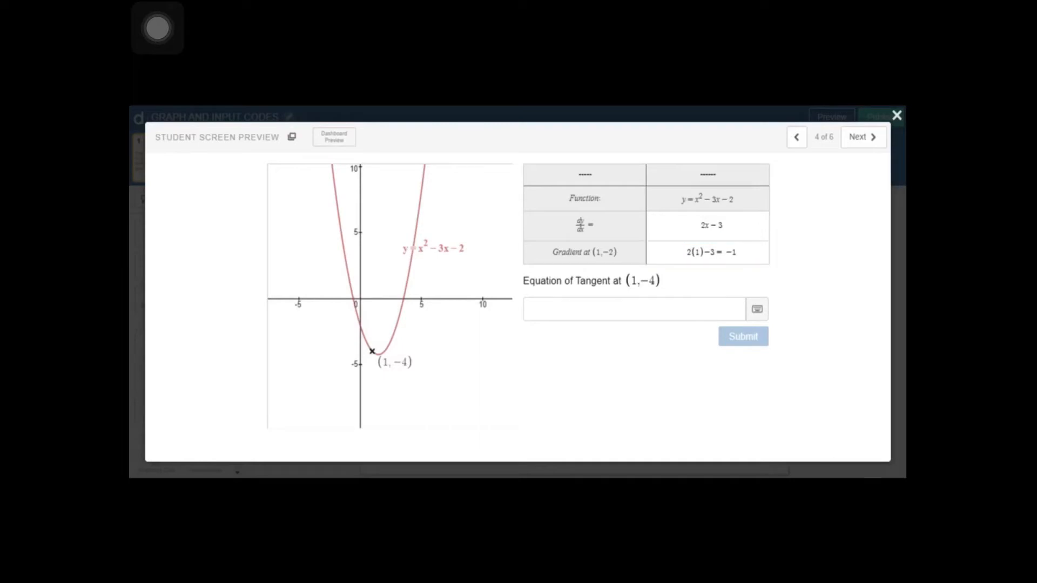
Submit y = −1(x − 1) − 4 as the equation of the tangent at (1, −4) and go to the next screen.
click(634, 309)
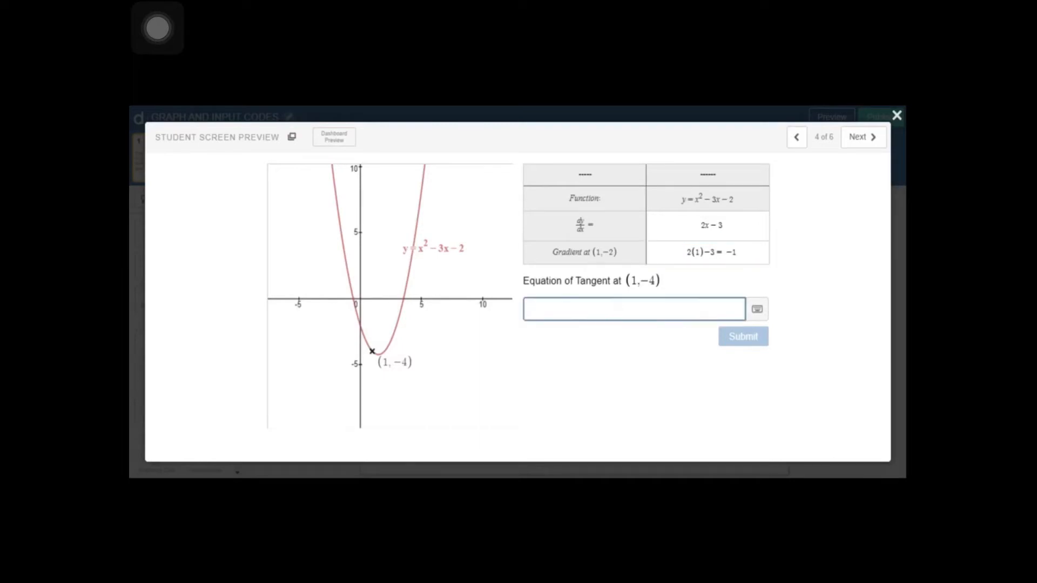
text(y=)
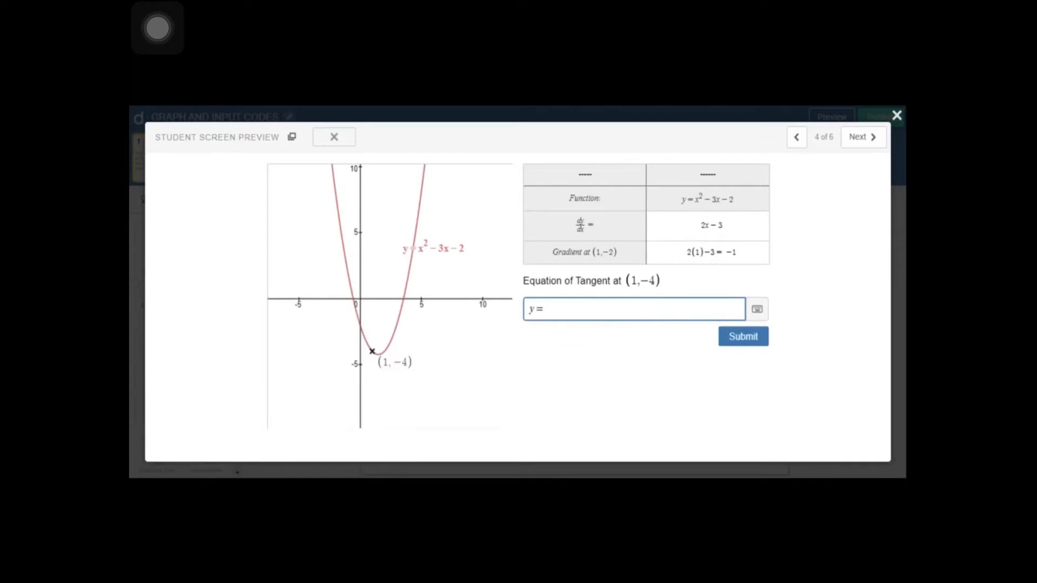
text(-1(x)
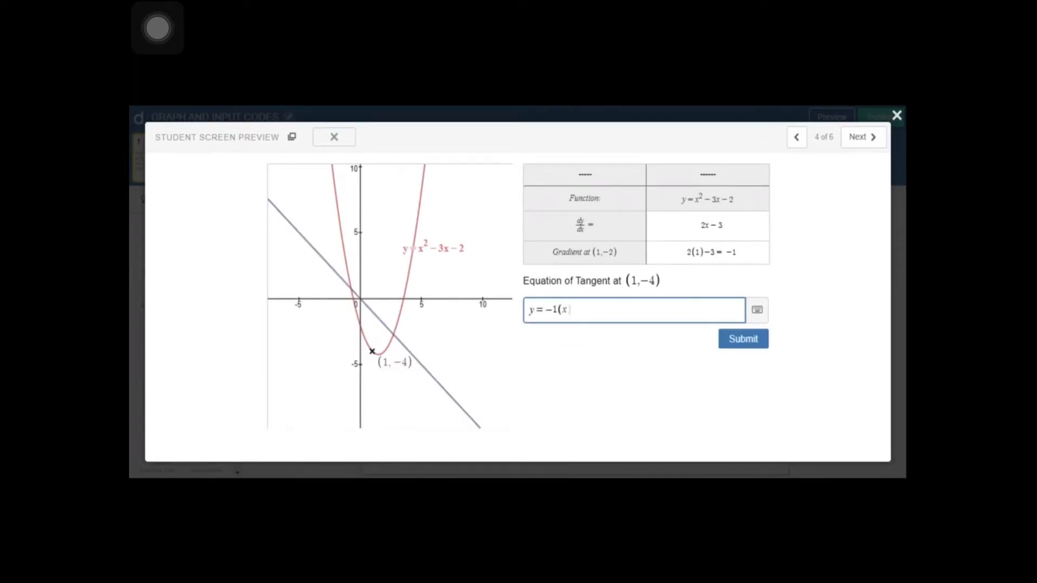
text(-1)
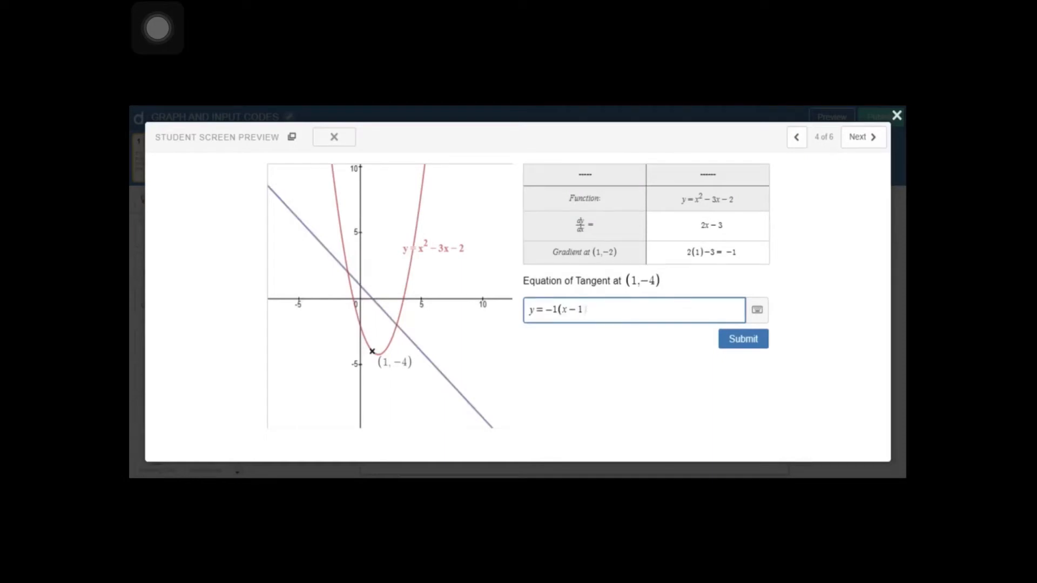
text()-)
text(4)
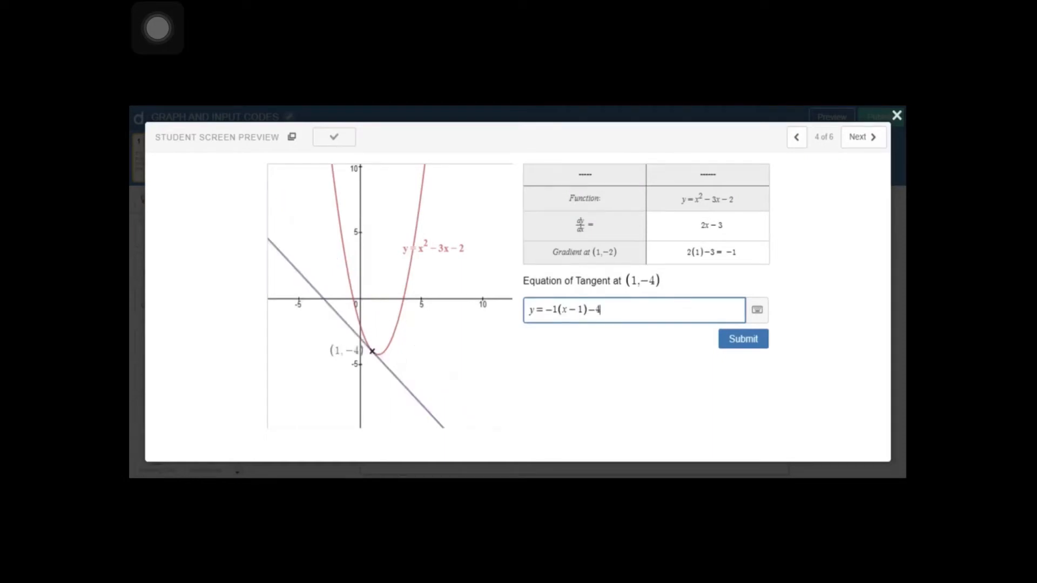
key(Return)
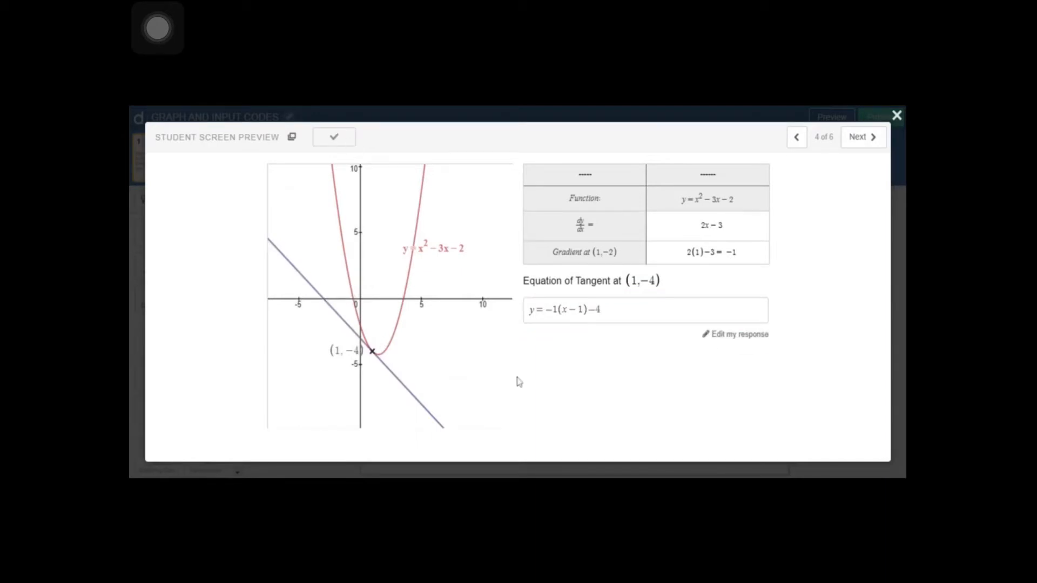
click(861, 139)
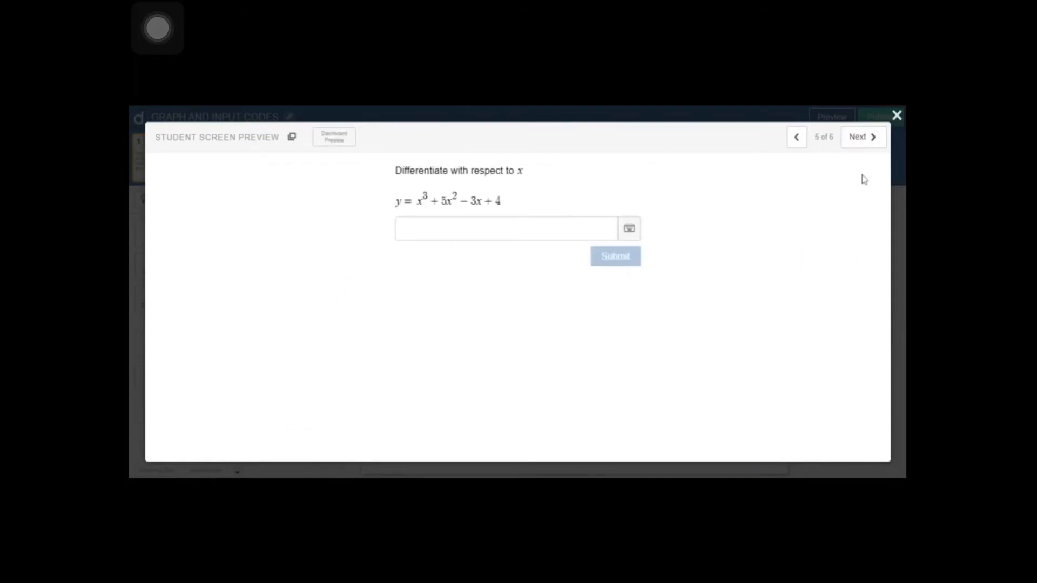
Go to the last screen of the student preview, the integration question, and close the preview.
click(860, 141)
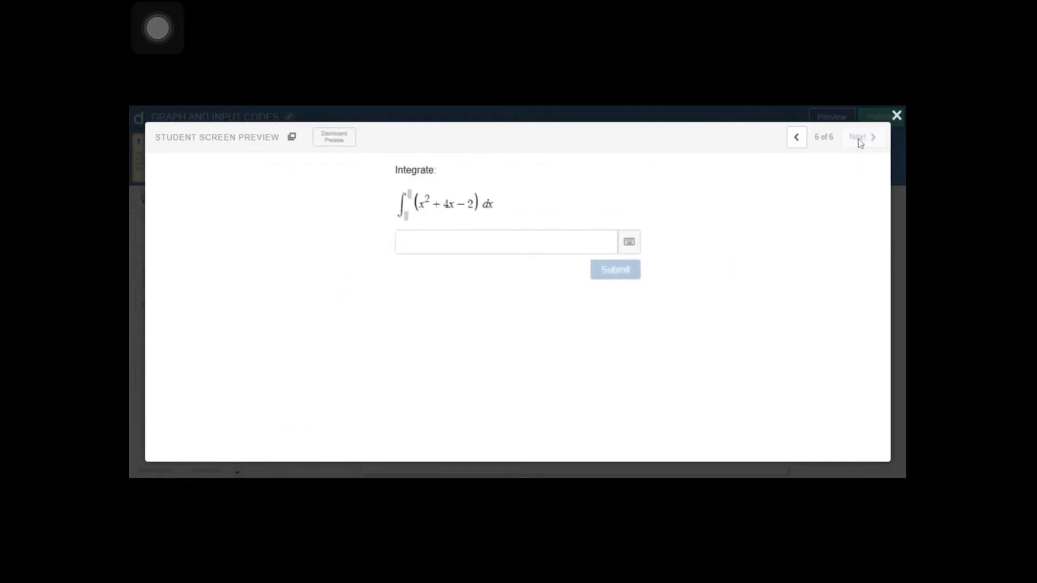
click(896, 116)
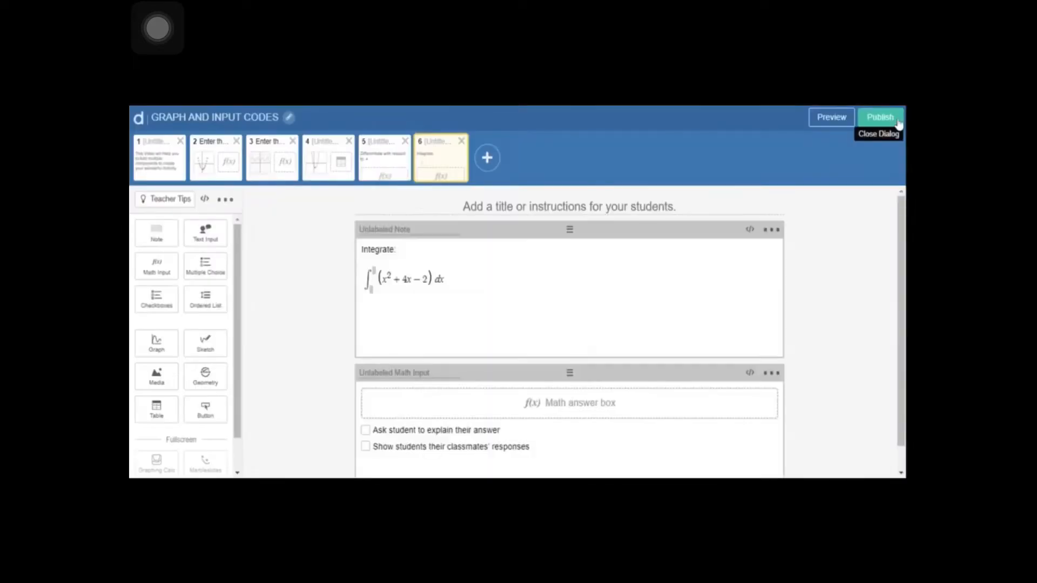
Add a new screen containing a graph and a math input, and label the math input "input7".
click(487, 158)
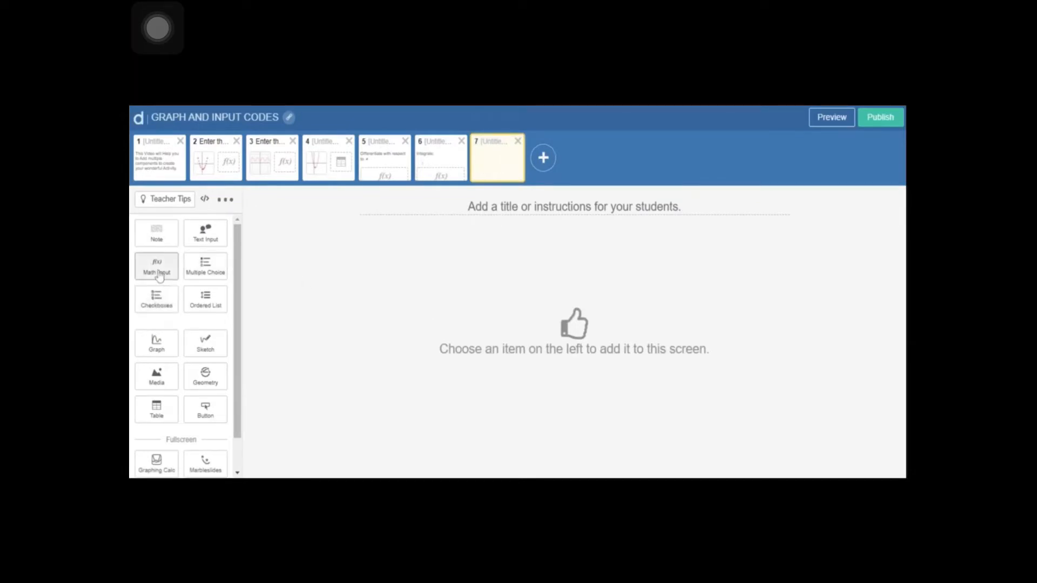
click(157, 357)
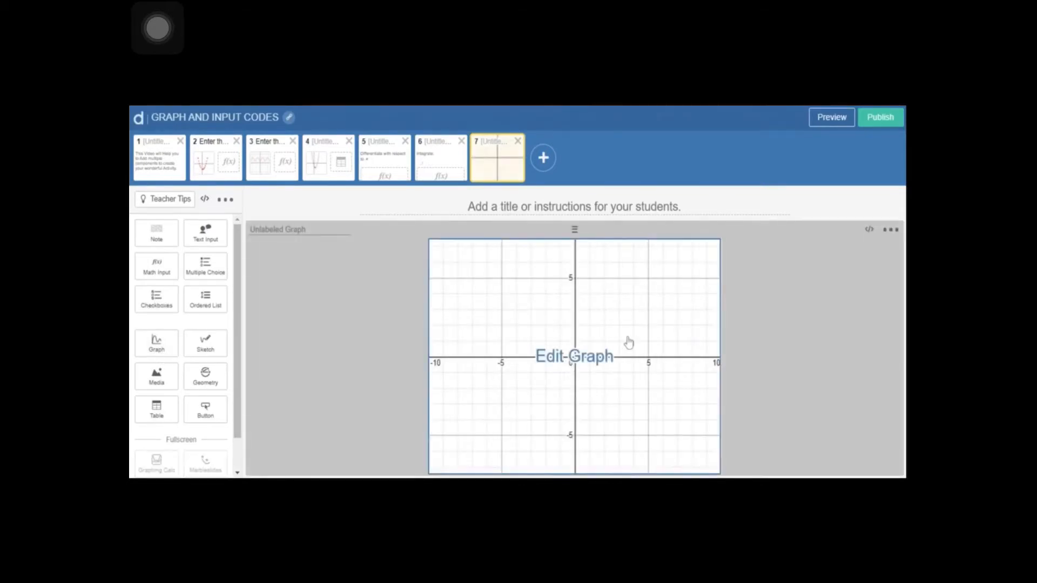
click(163, 274)
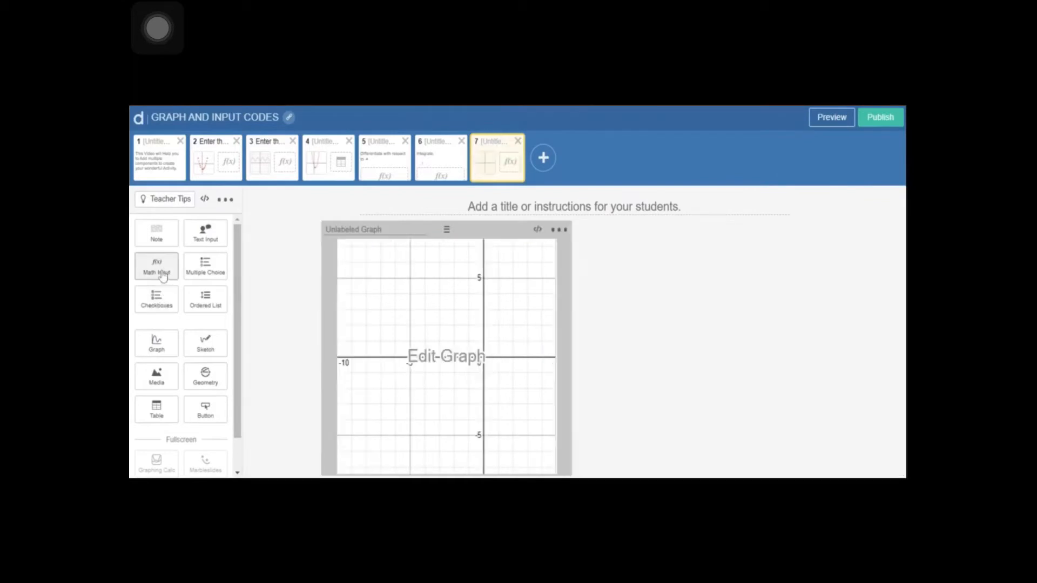
click(616, 232)
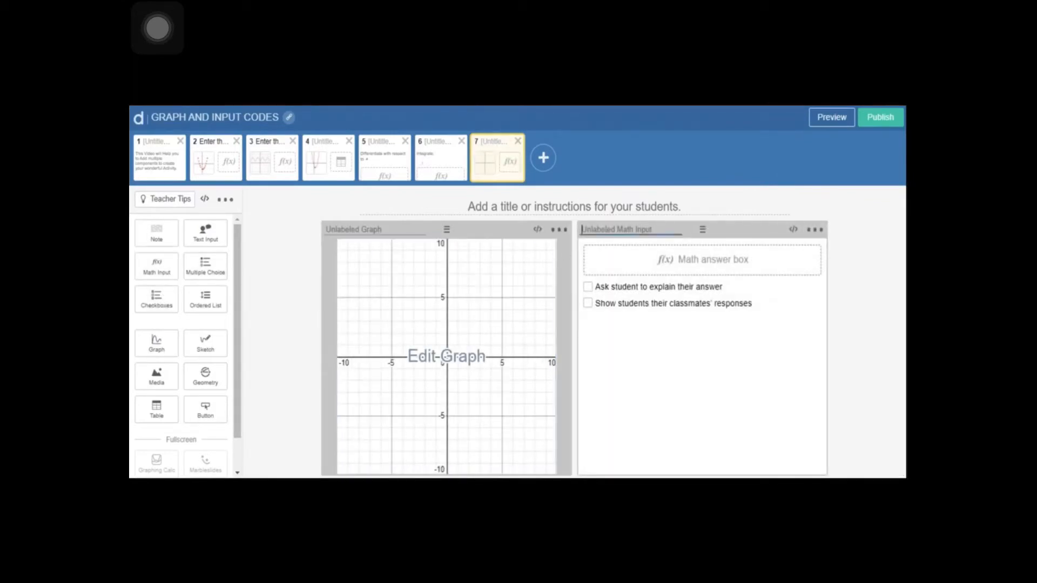
text(input7)
Plot (x + 3)(x − 2) as the first expression of the new screen's graph.
click(445, 366)
click(446, 366)
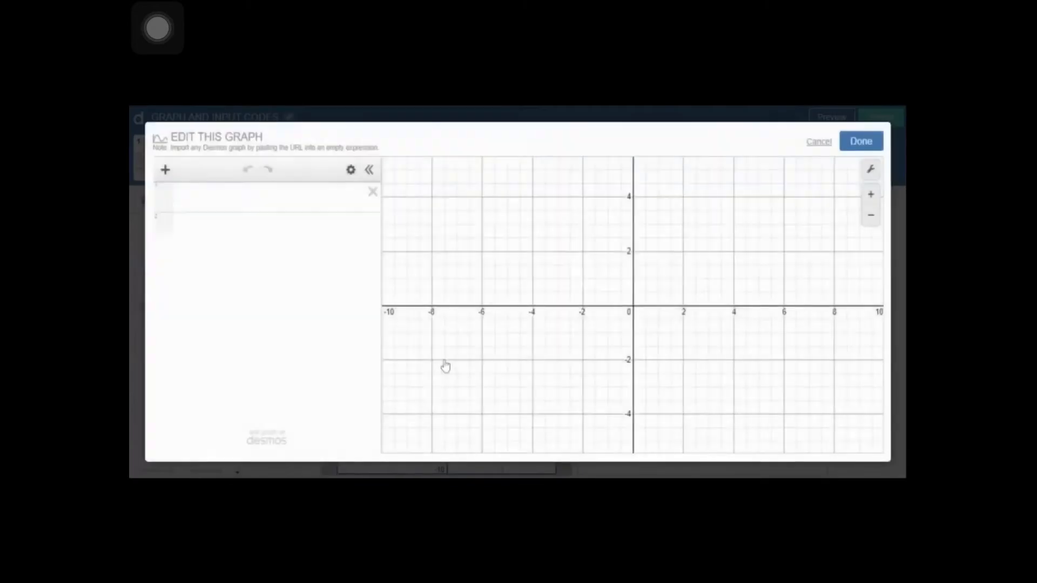
click(233, 228)
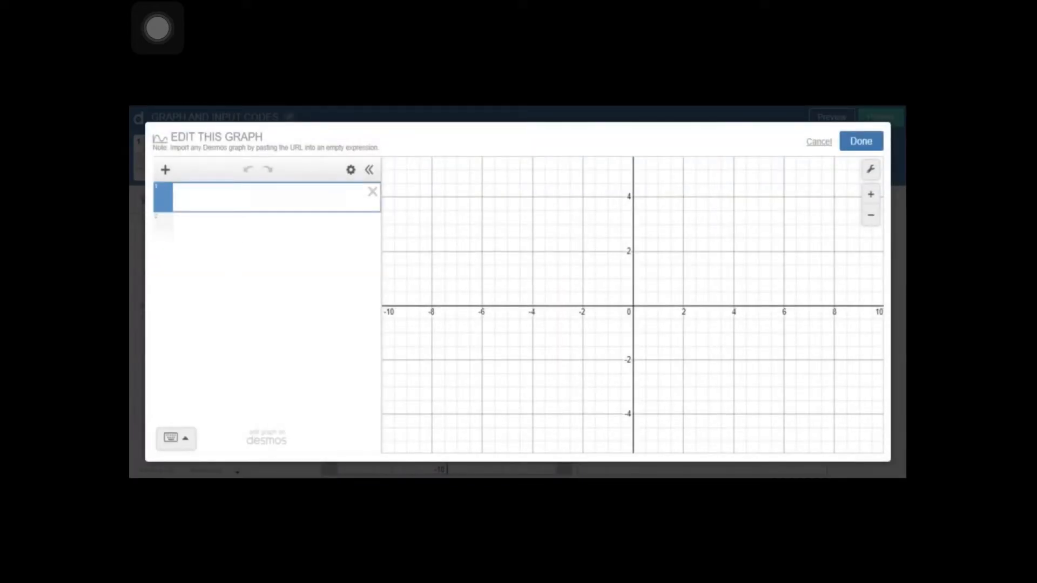
text(()
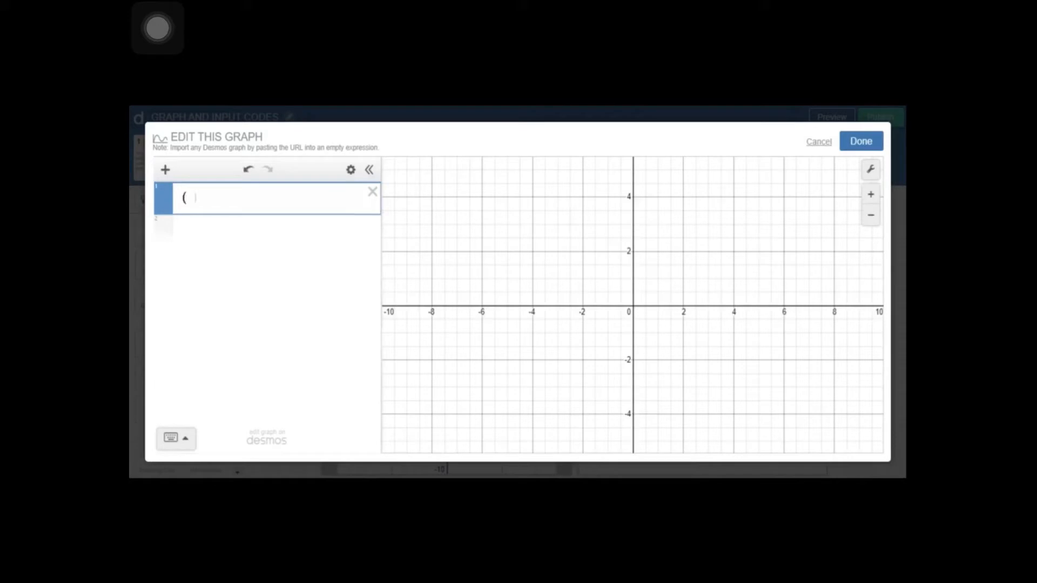
text(x+3)(x-2)
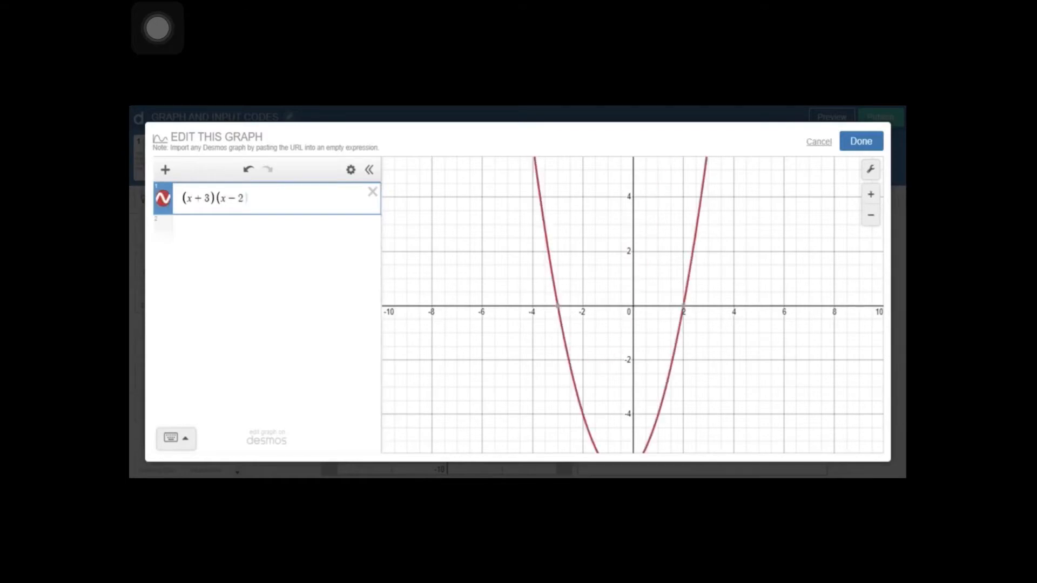
key(Return)
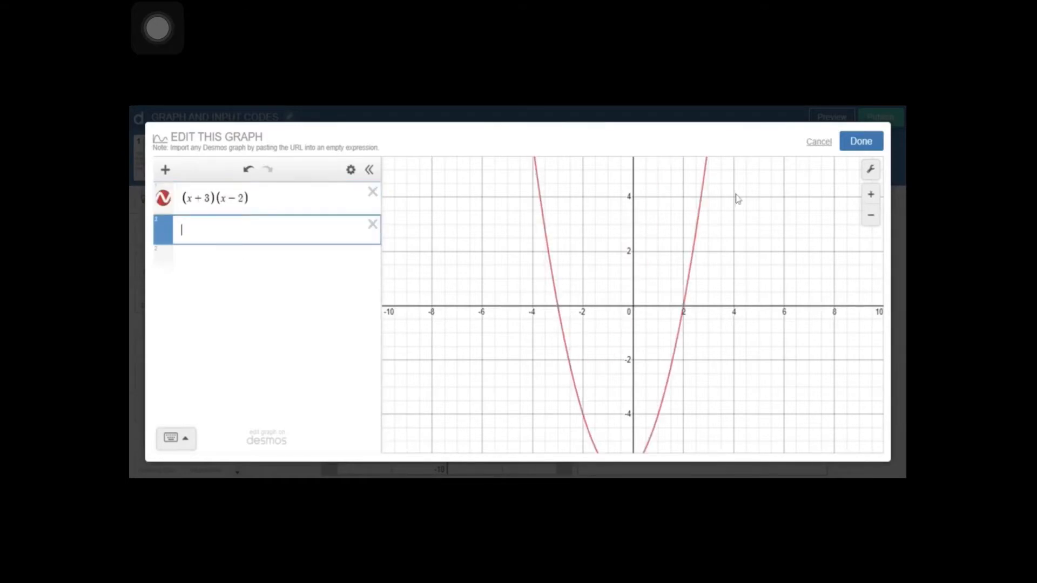
click(869, 217)
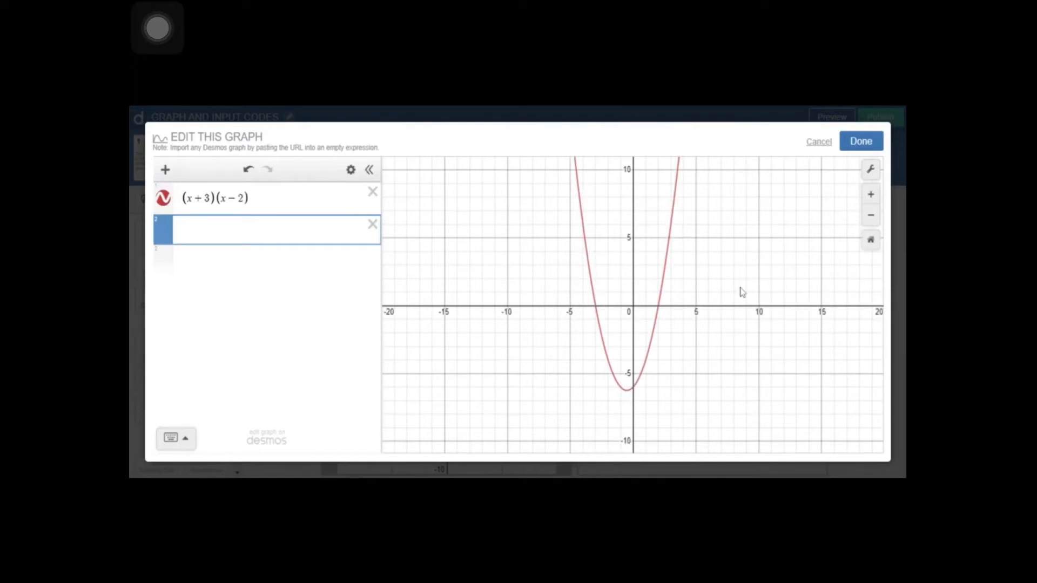
drag(739, 292, 701, 292)
Change the line style of the (x + 3)(x − 2) curve to dashed.
click(206, 229)
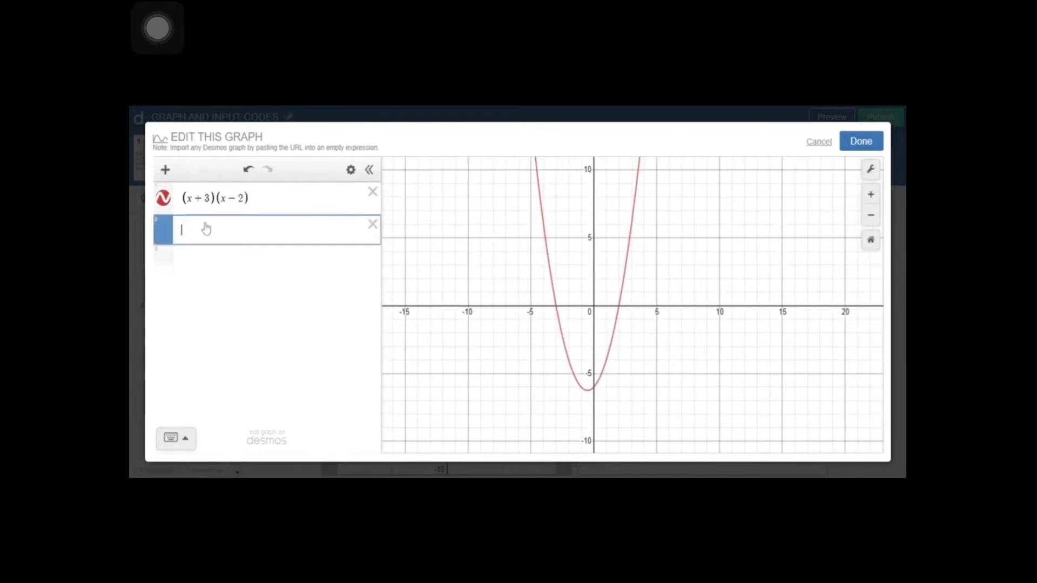
click(351, 170)
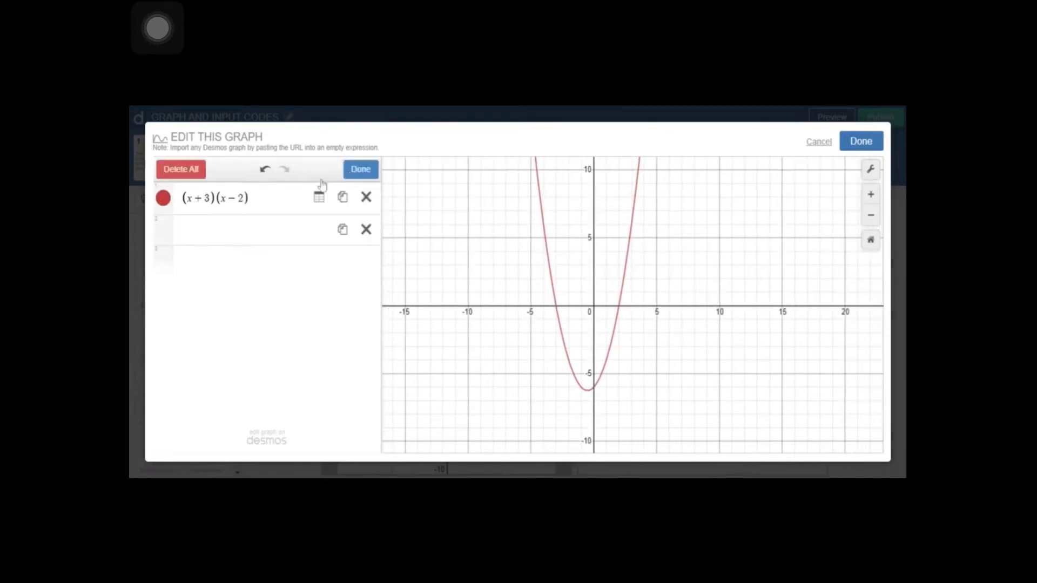
click(164, 199)
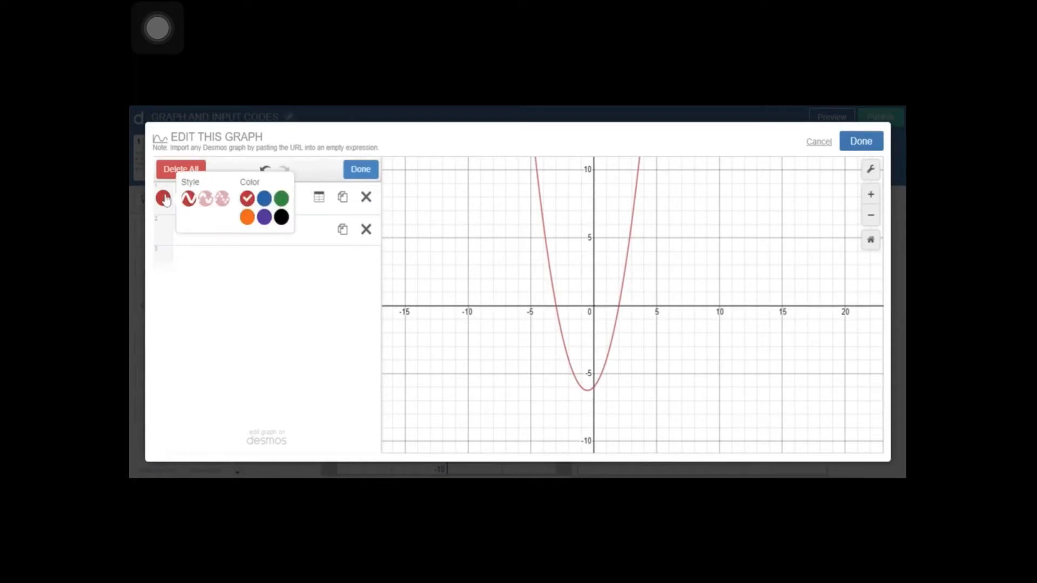
click(222, 200)
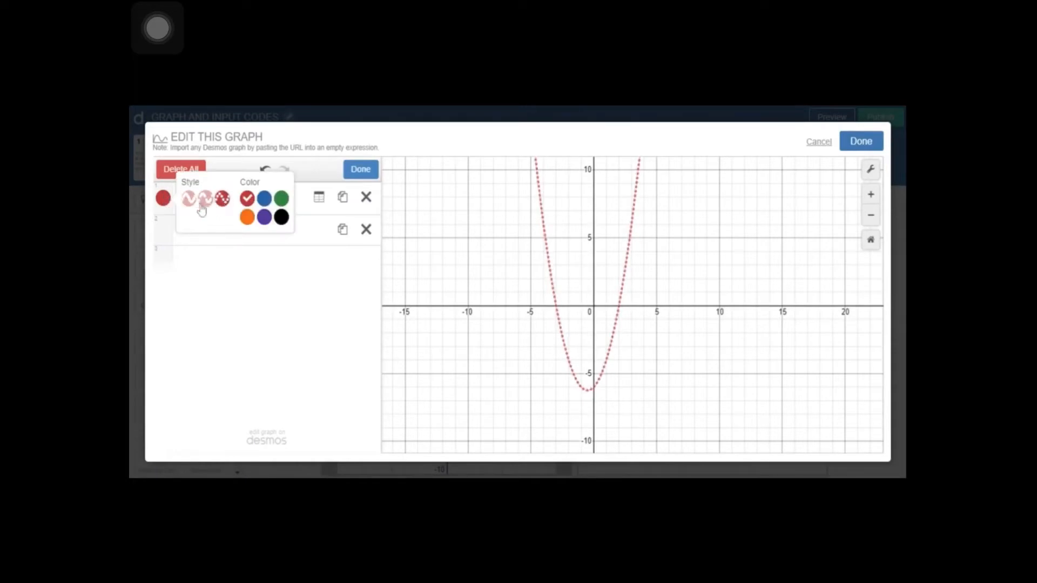
click(202, 208)
Enter f(x) as the graph's second expression.
click(211, 267)
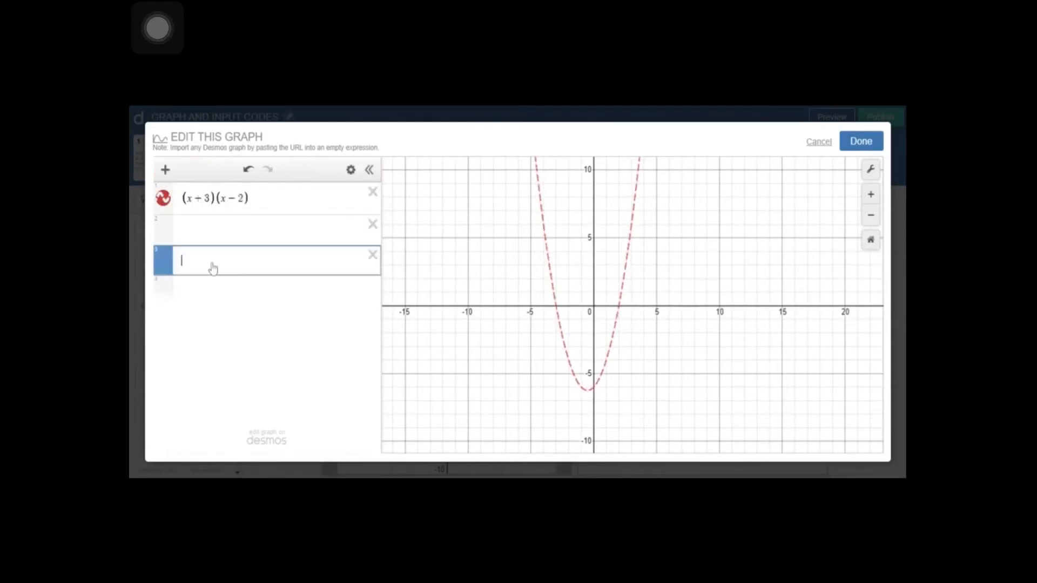
key(Up)
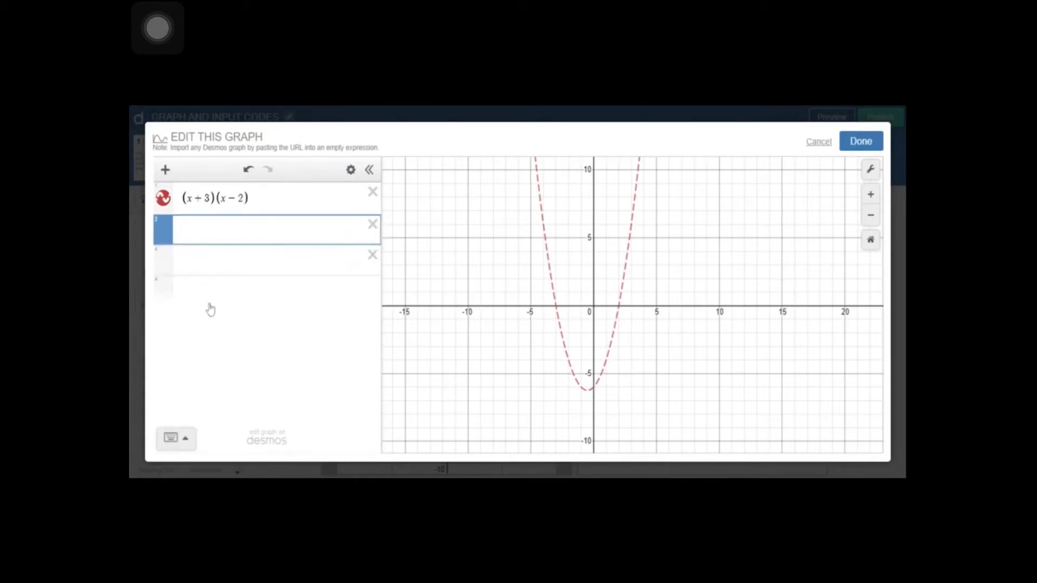
text(f(x)
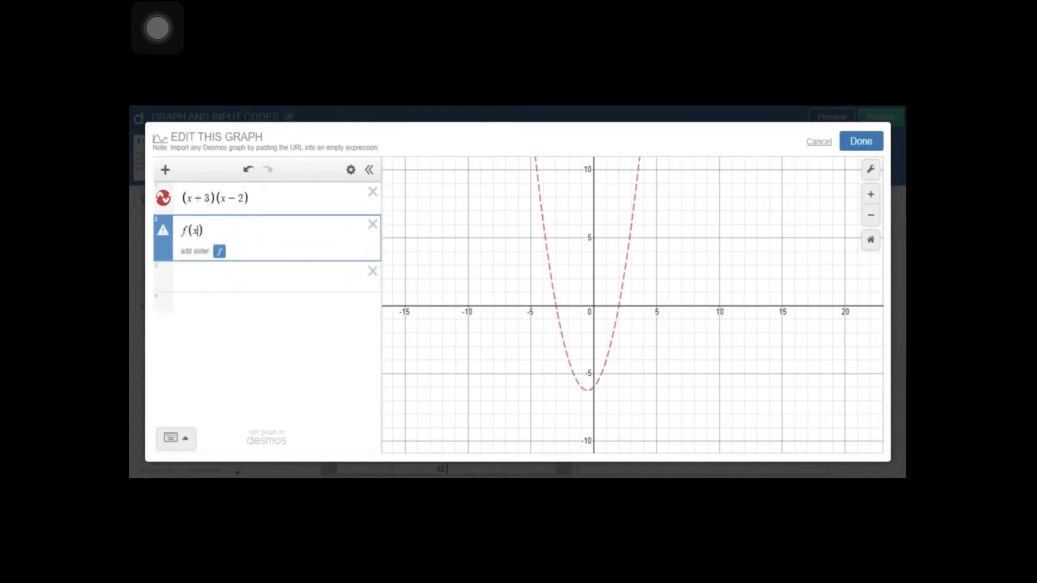
Try a slider for f, remove it again, and finish editing the graph.
click(219, 252)
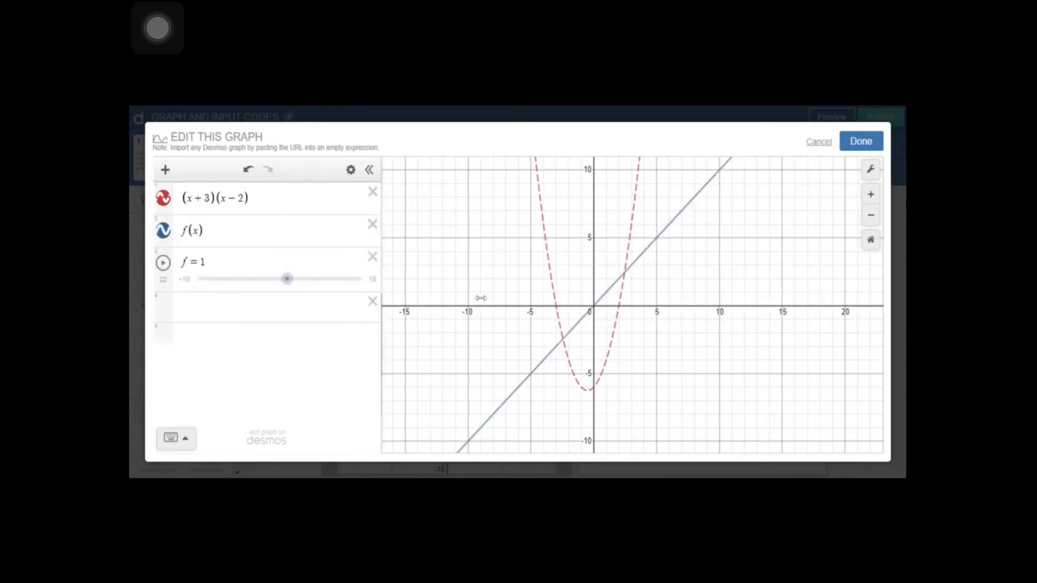
click(373, 256)
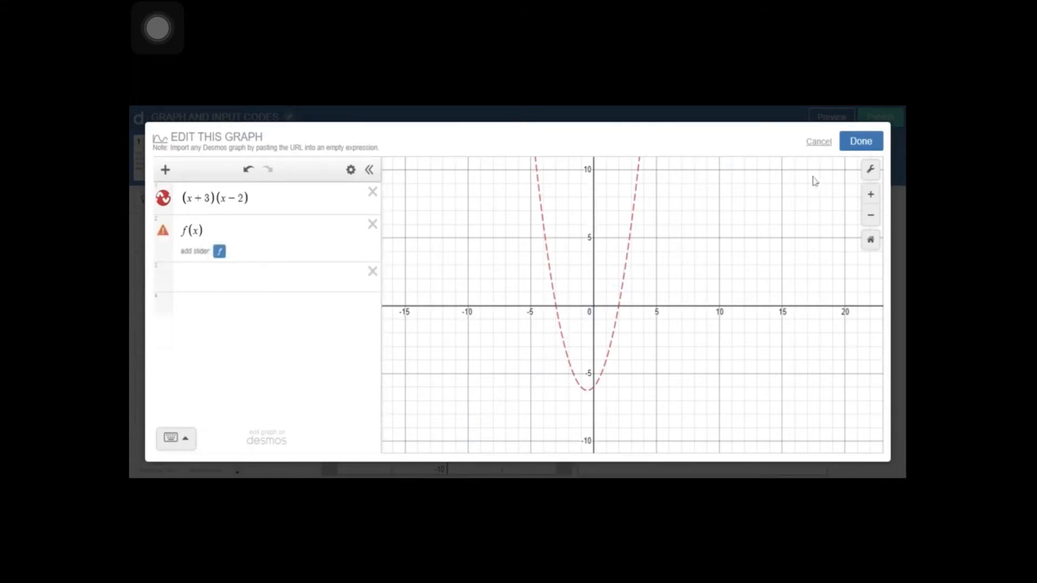
click(860, 143)
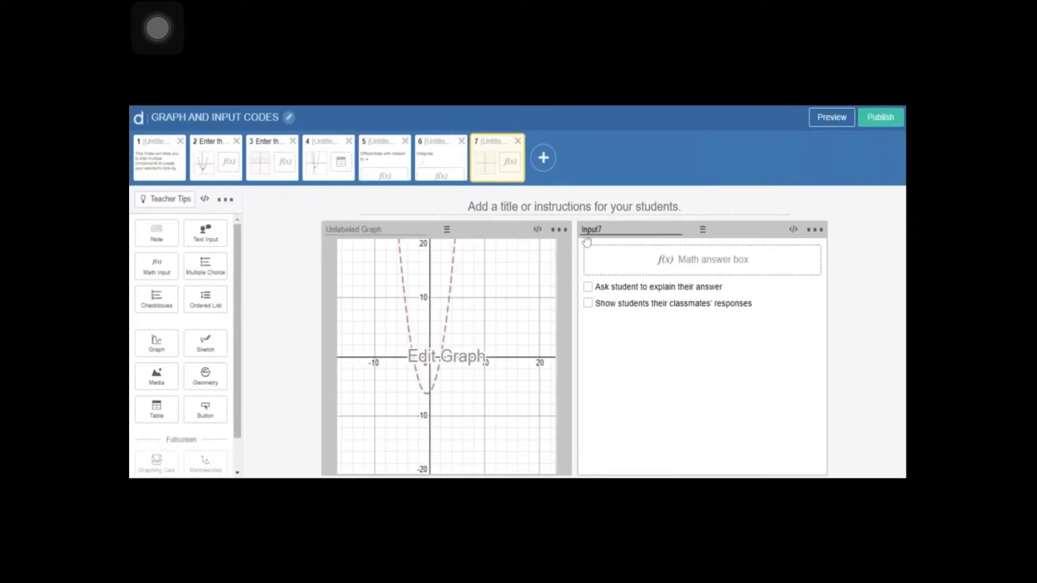
Preview the new screen as a student, submit x + 2 as the answer, and close the preview.
click(825, 126)
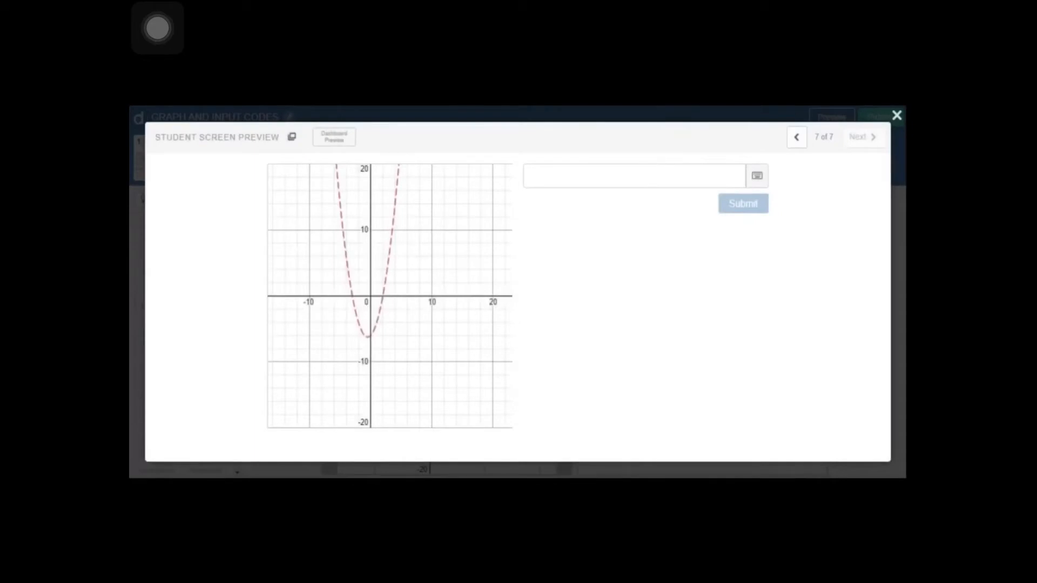
click(678, 175)
text(x+2)
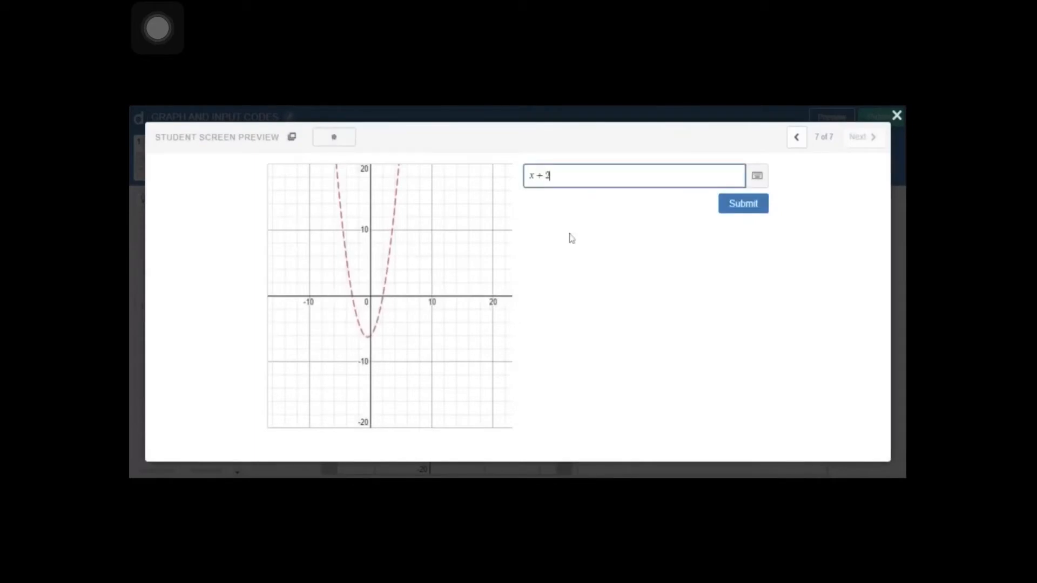
key(Return)
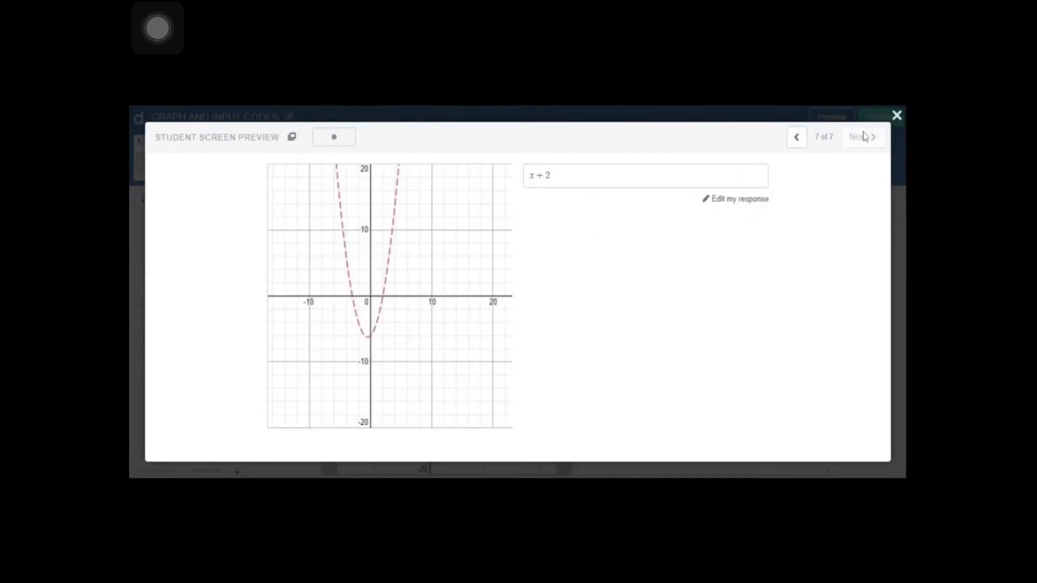
click(895, 115)
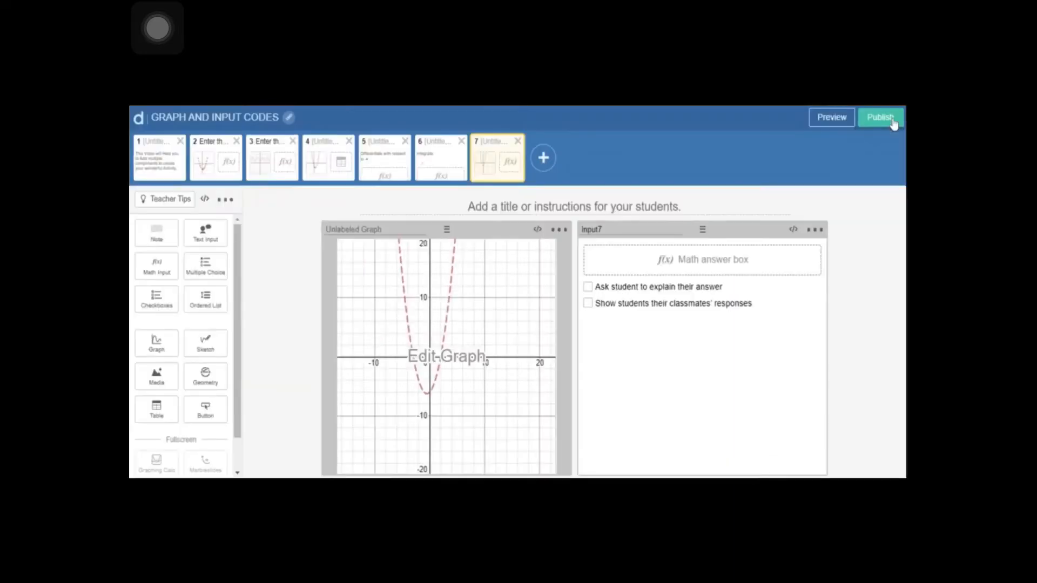
Open the graph component's script and write function("f"): simpleFunction(input7.latex) on the first line.
click(537, 232)
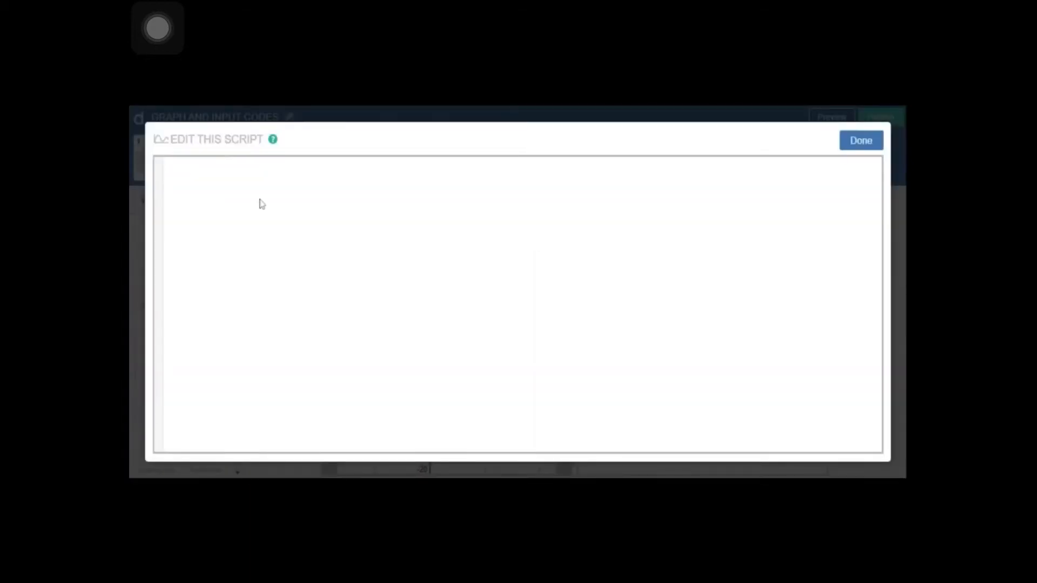
text(function(""):)
text(f)
text( simpleFunction())
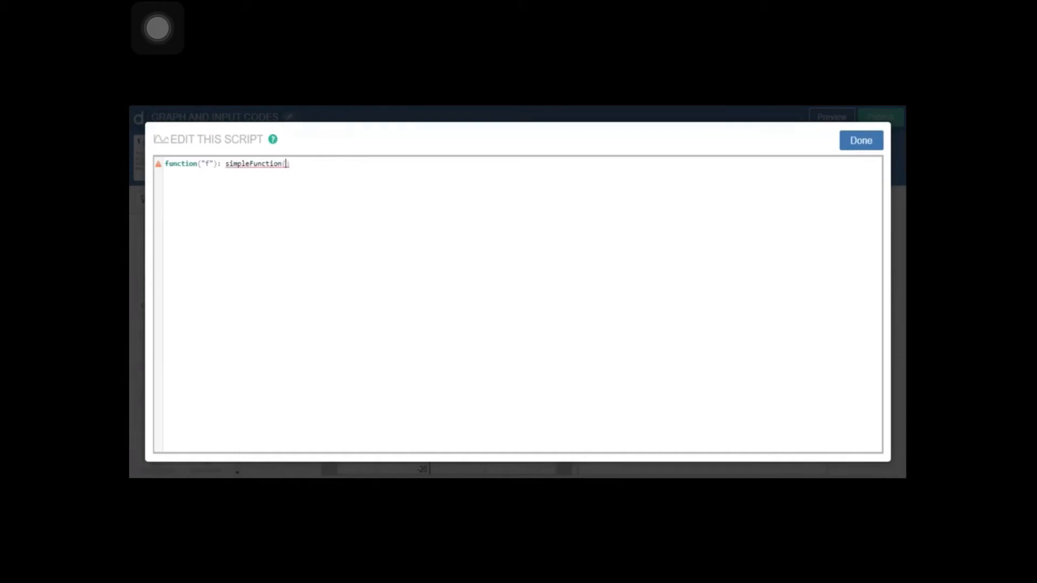
text(in)
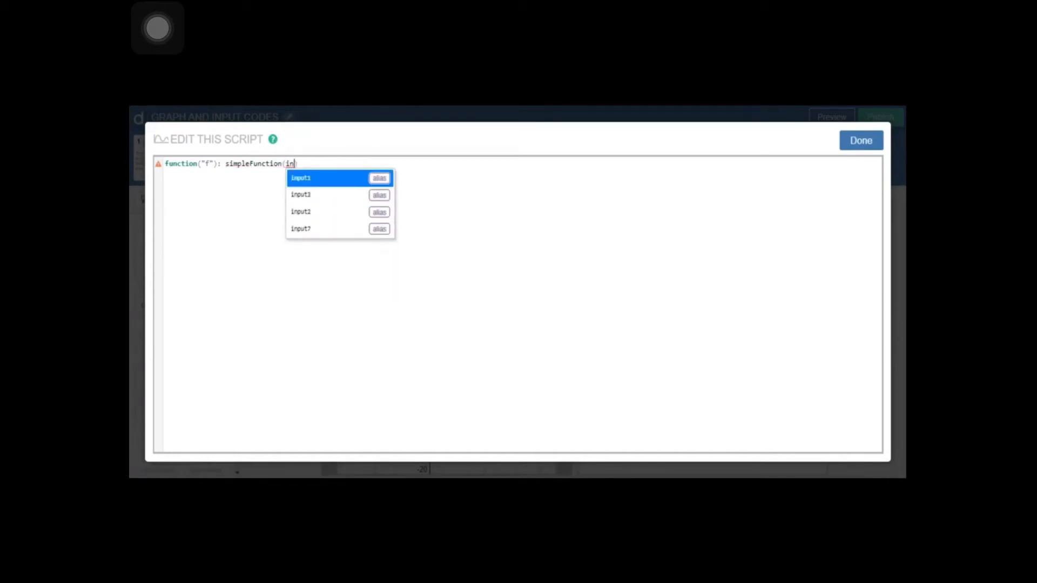
key(Up)
key(Return)
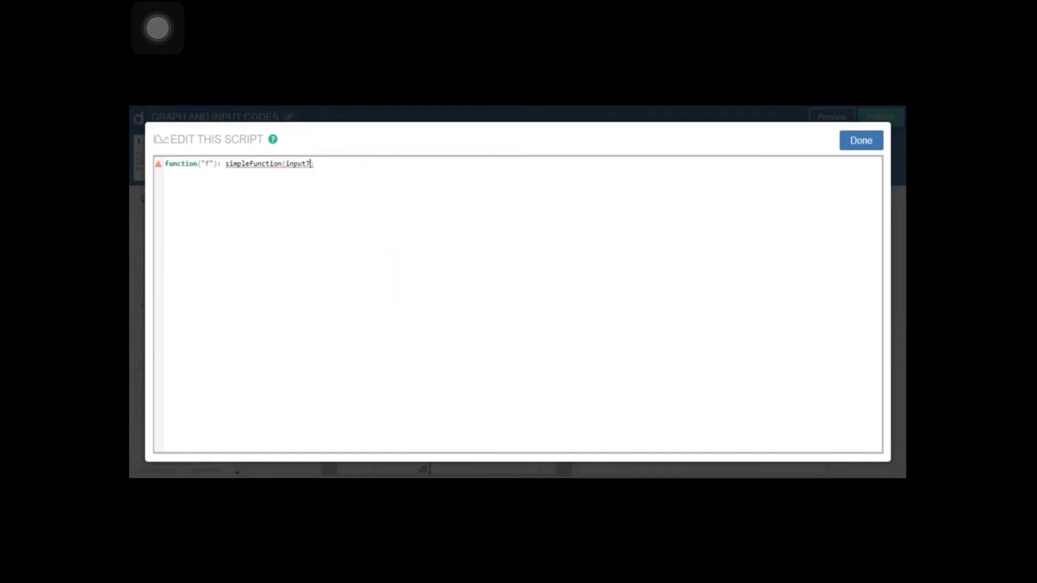
text(.)
key(Return)
Begin a second definition of f a few lines below the first, reading function("f"): simpleFunction().
key(Return)
key(Return)
key(Return)
text(function(""):)
key(Return)
text(f)
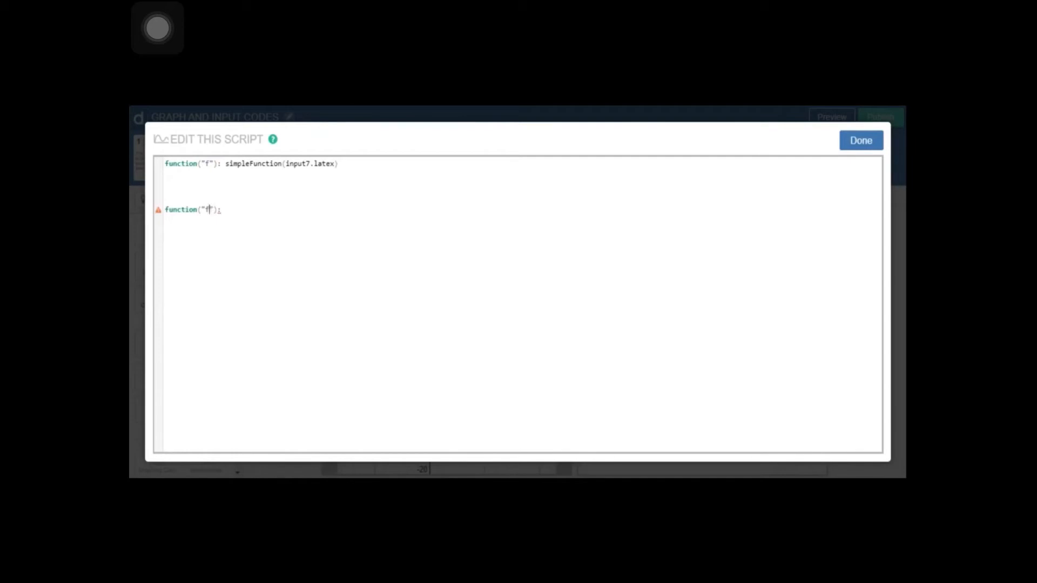
key(Right)
key(Right)
text(simpleFunction())
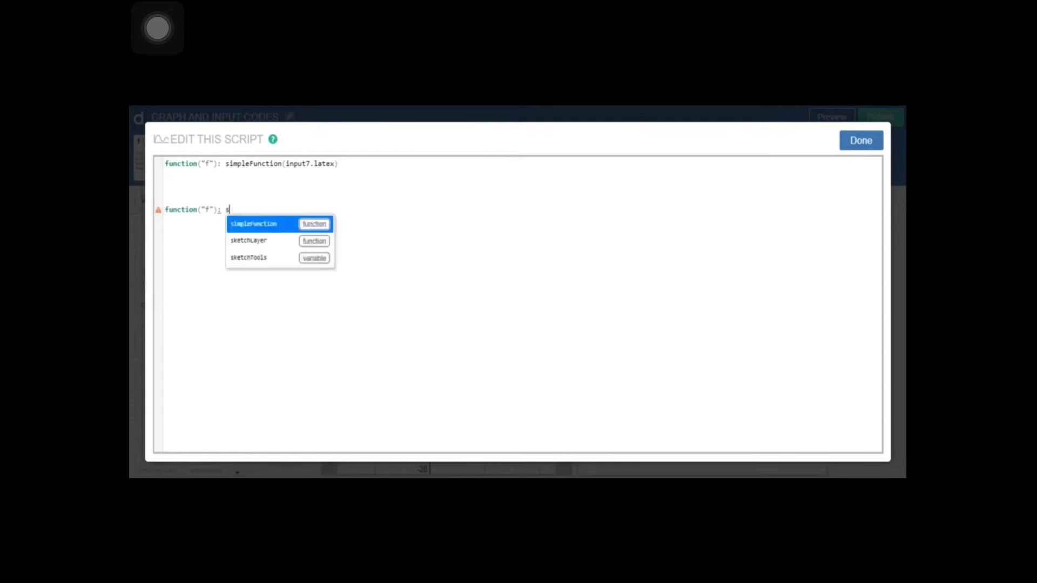
key(Return)
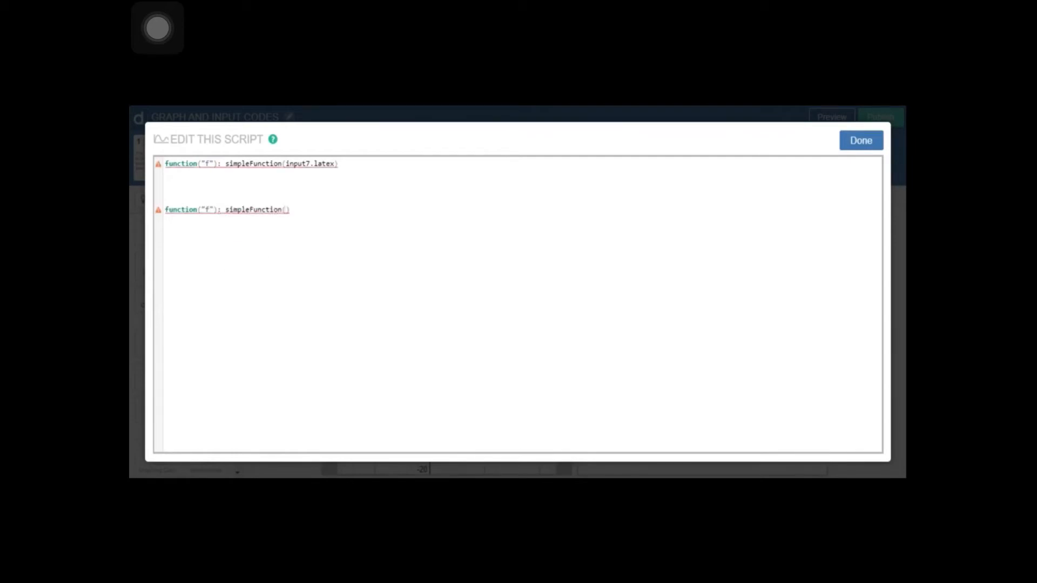
Fill in input7.latex as the argument of simpleFunction in the second definition.
text(in)
key(Down)
key(Down)
key(Down)
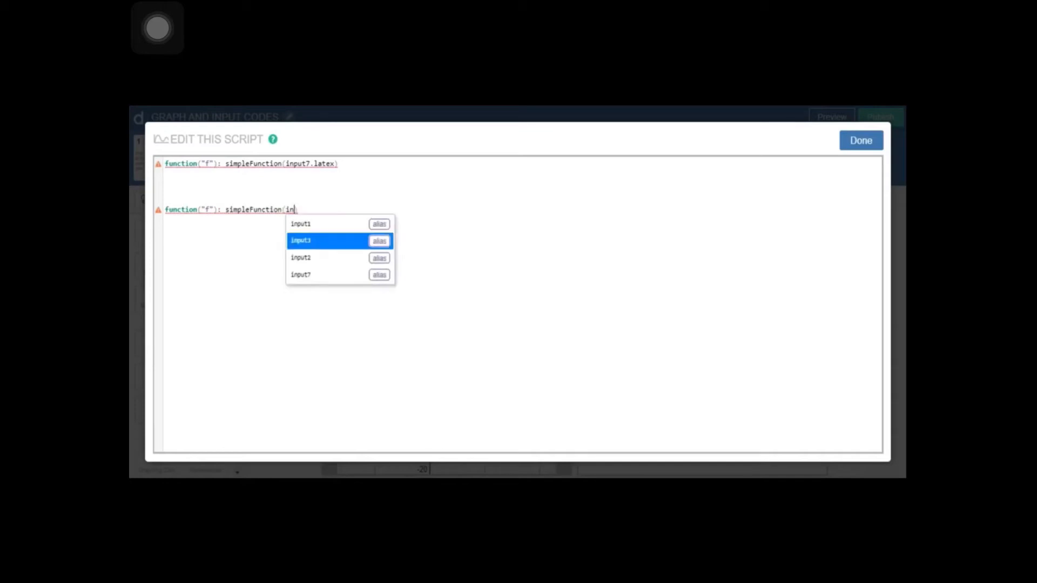
key(Return)
text(.)
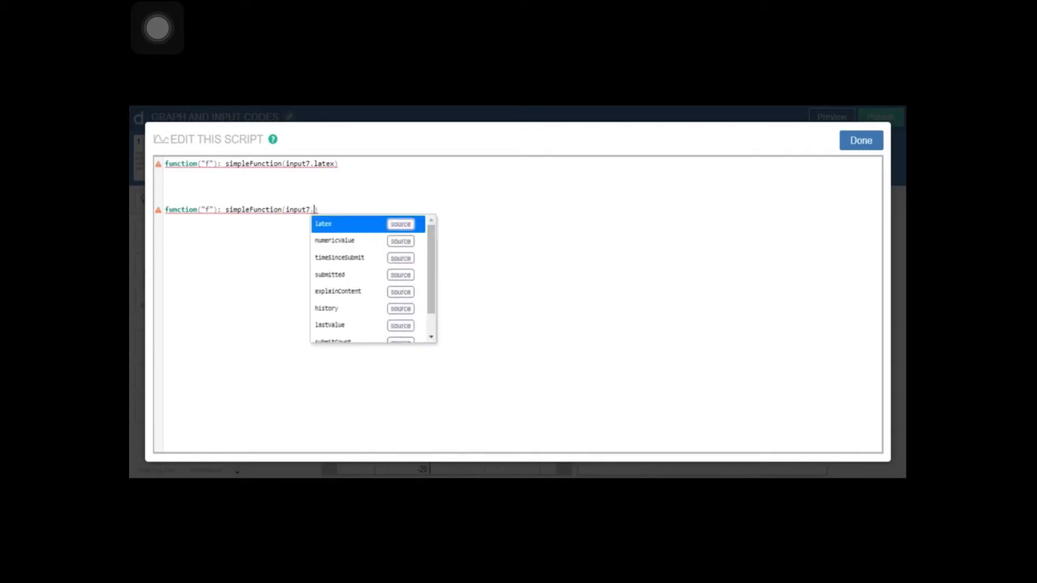
key(Return)
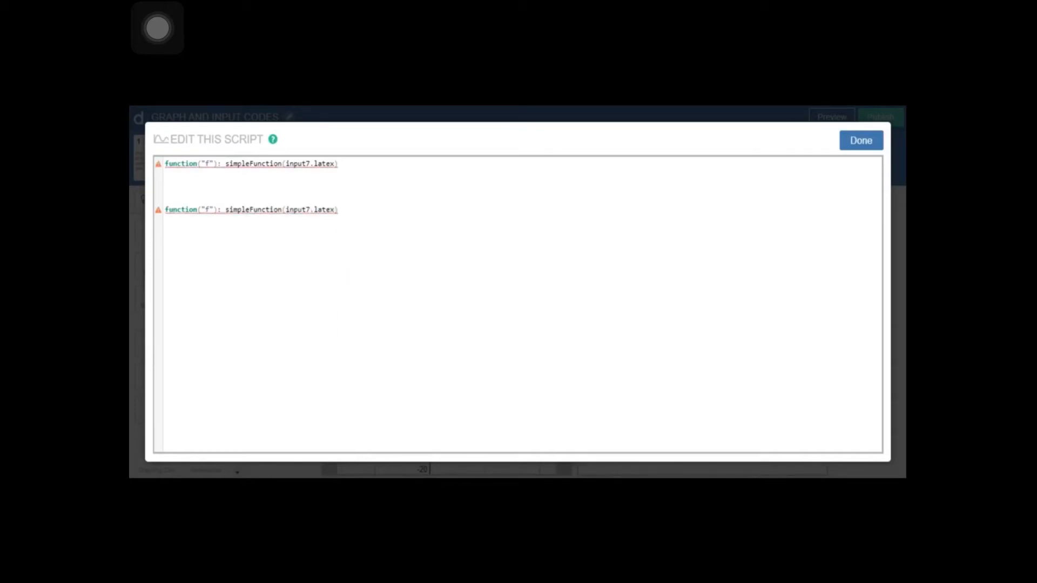
Delete the duplicate definition on the first line of the script and finish editing the script.
key(ctrl+plus)
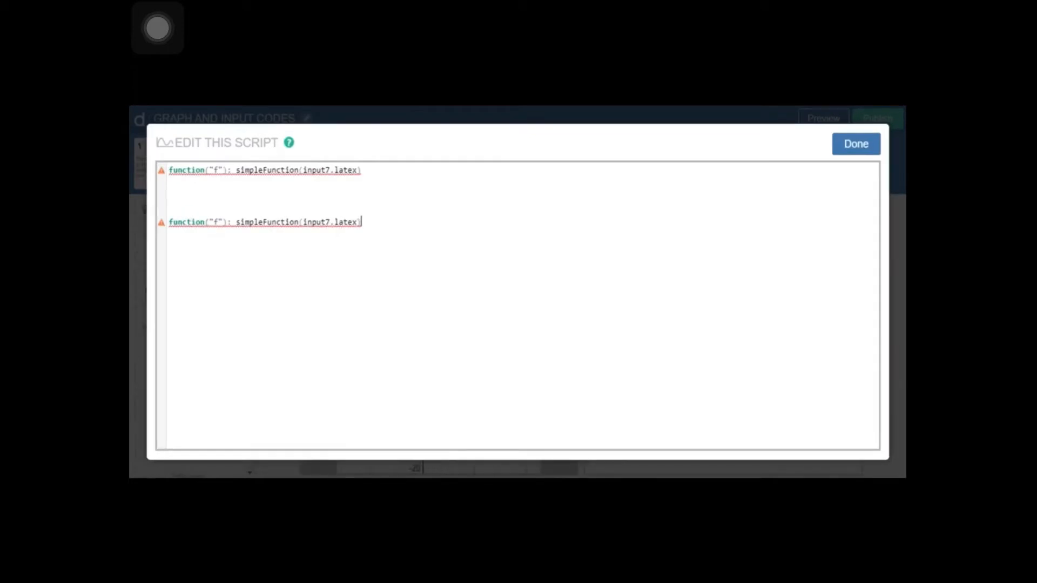
mouse_move(167, 171)
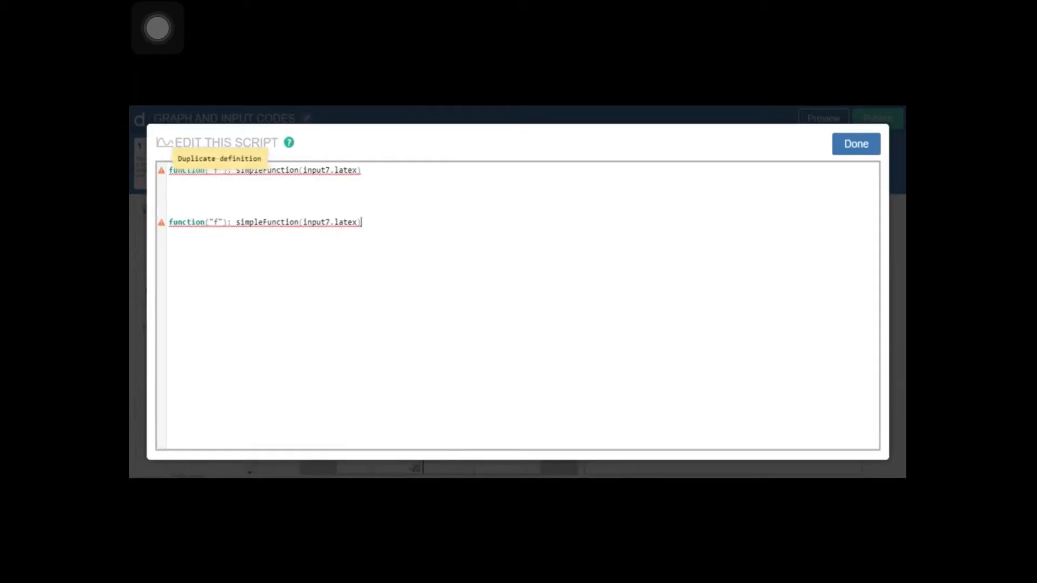
drag(169, 171, 410, 181)
key(BackSpace)
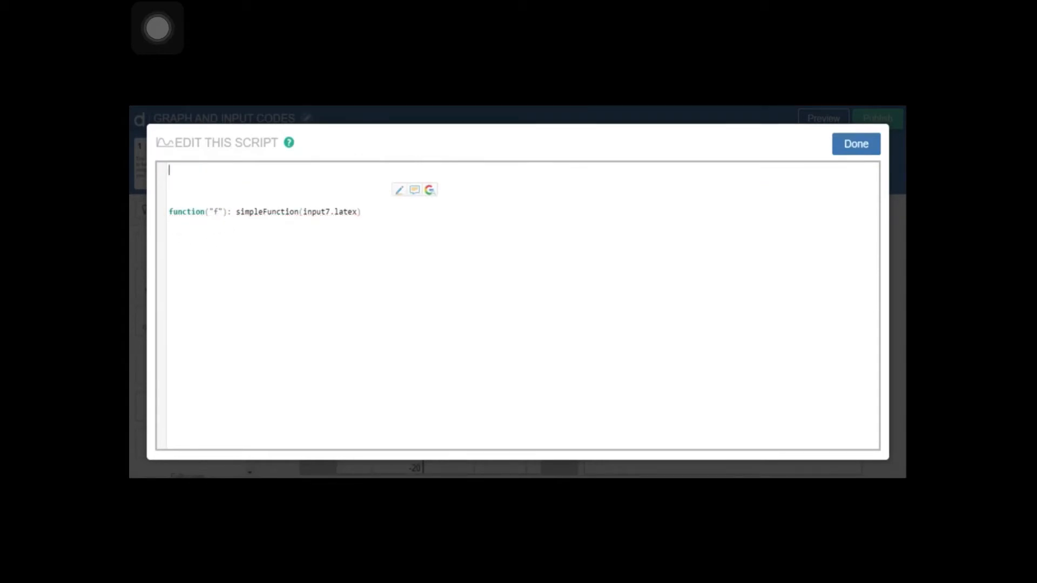
click(855, 146)
Preview the screen as a student and try x + 2, followed by x^2 - x - 3, in the math input.
click(824, 119)
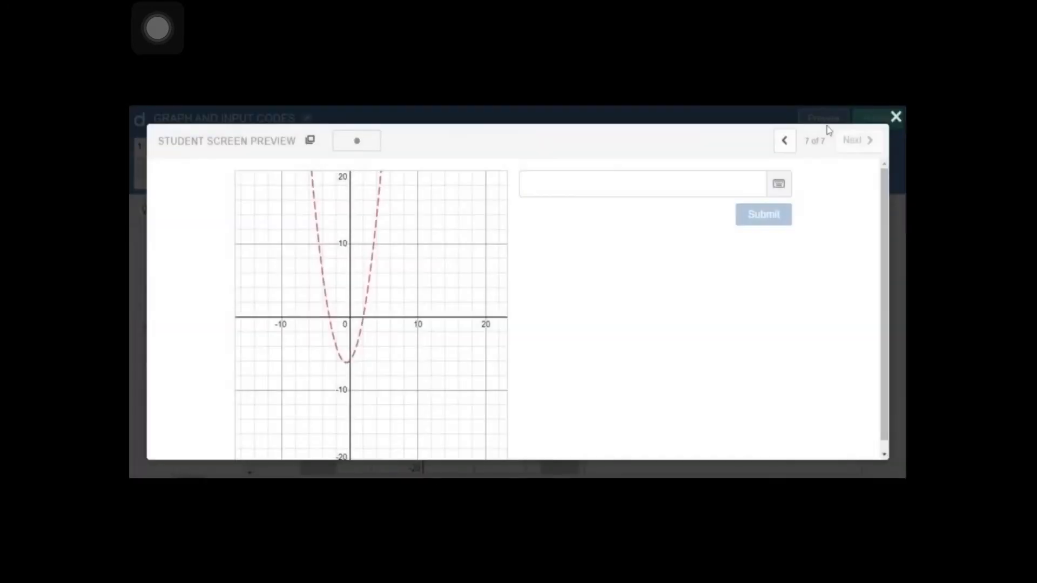
click(643, 184)
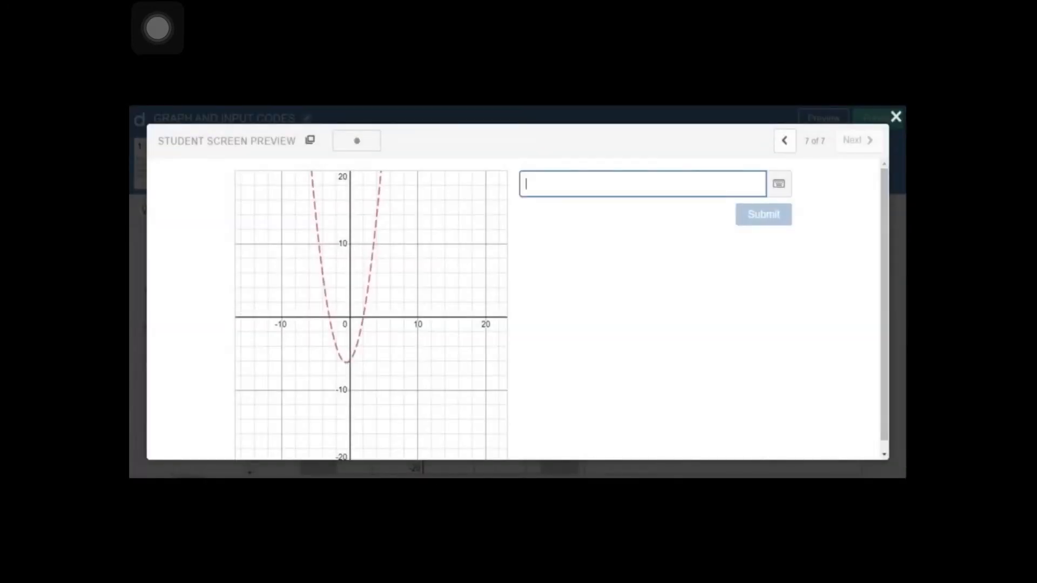
text(x+2)
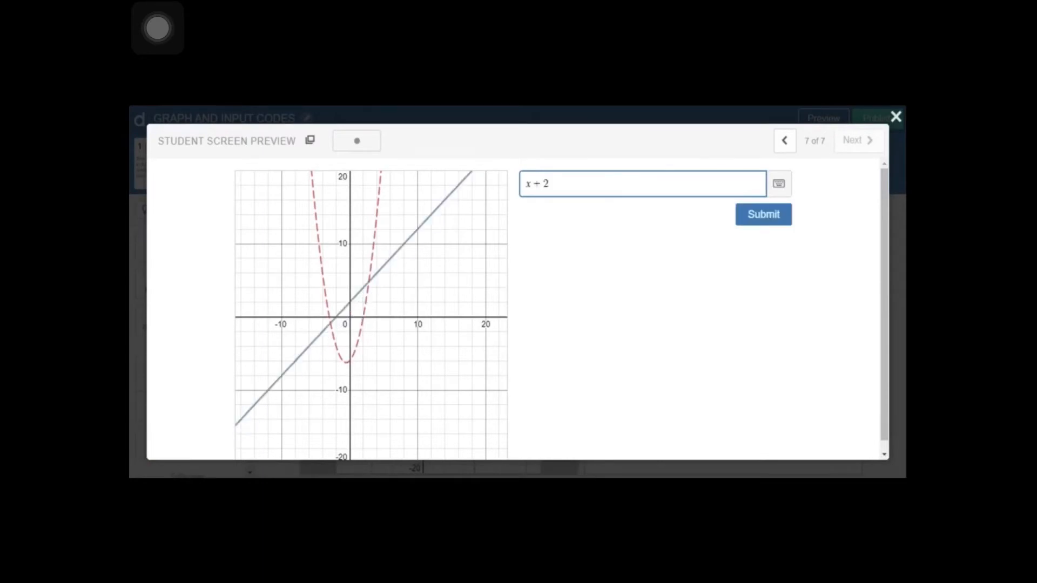
key(BackSpace)
key(BackSpace)
key(BackSpace)
text(x^2)
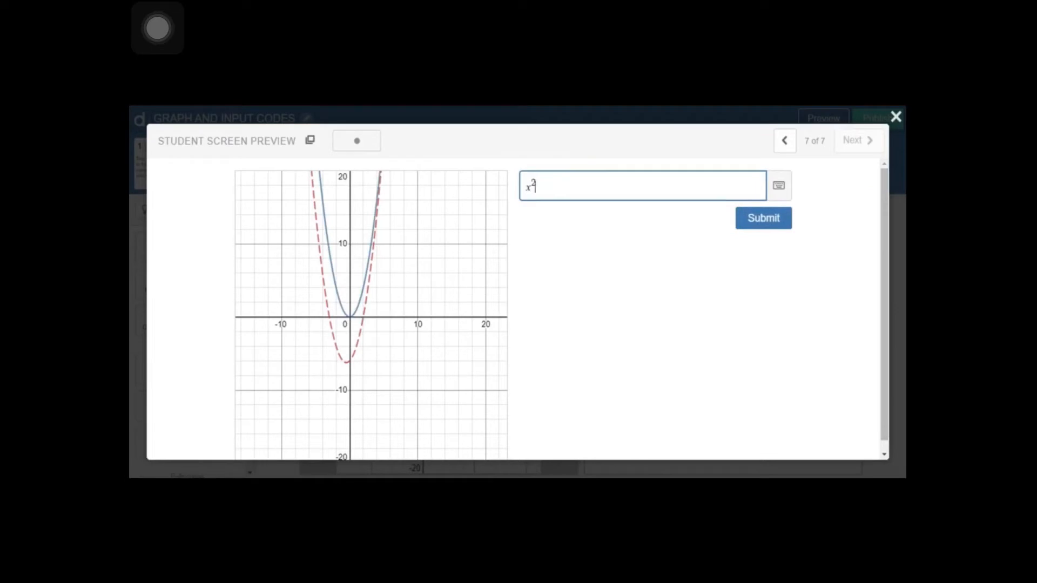
text(-x)
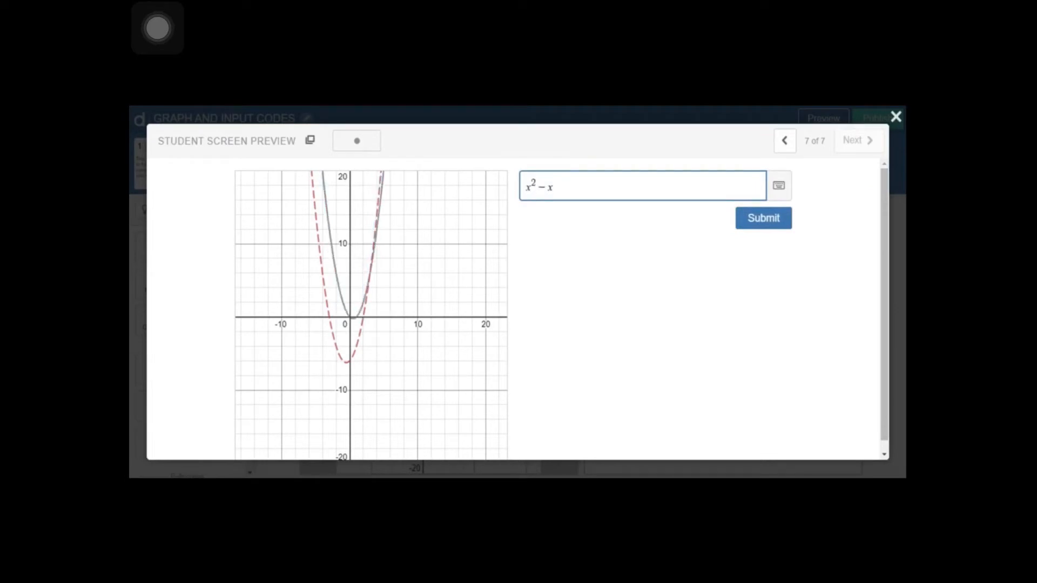
text(-3)
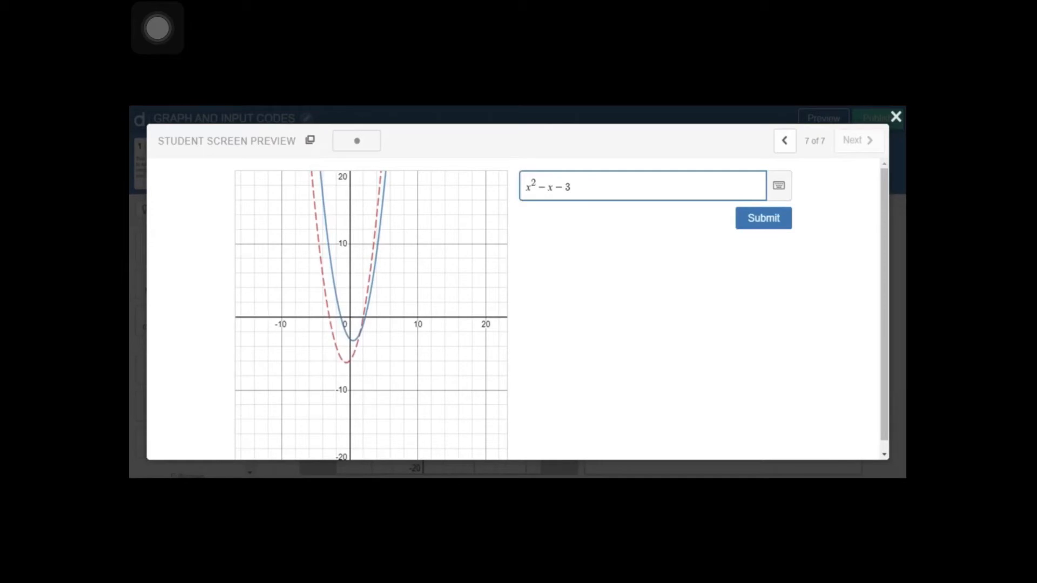
Adjust the previewed answer to x^2 + x - 6, submit it, and close the preview.
key(Left)
key(BackSpace)
text(+)
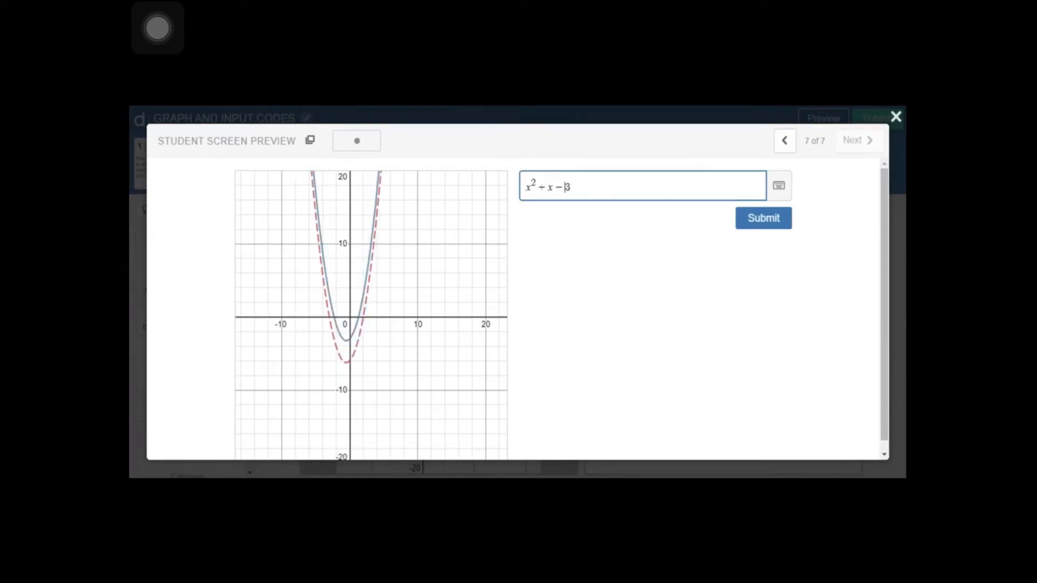
key(BackSpace)
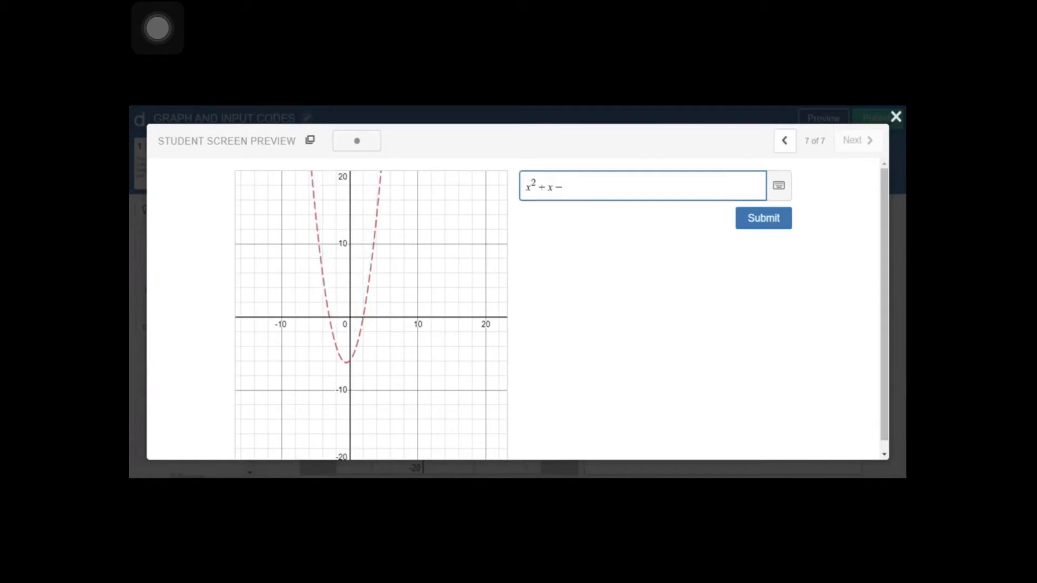
text(4)
key(BackSpace)
text(5)
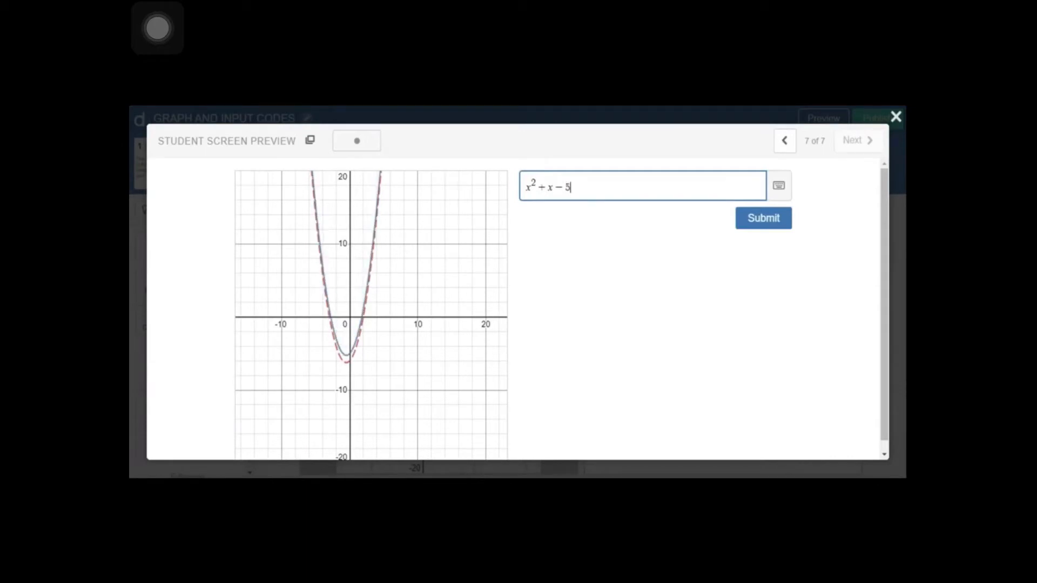
key(BackSpace)
text(6)
key(Return)
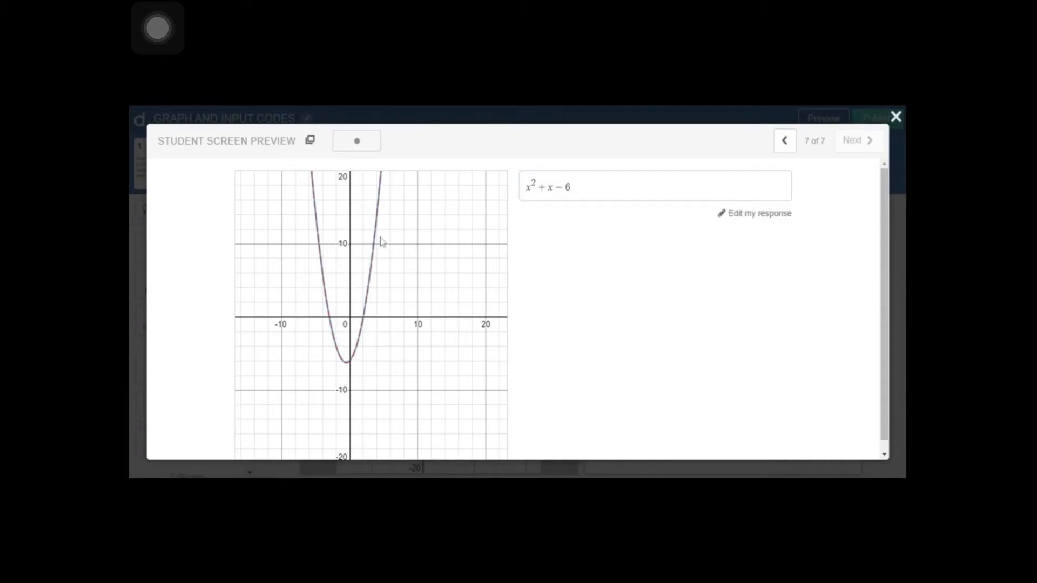
click(896, 117)
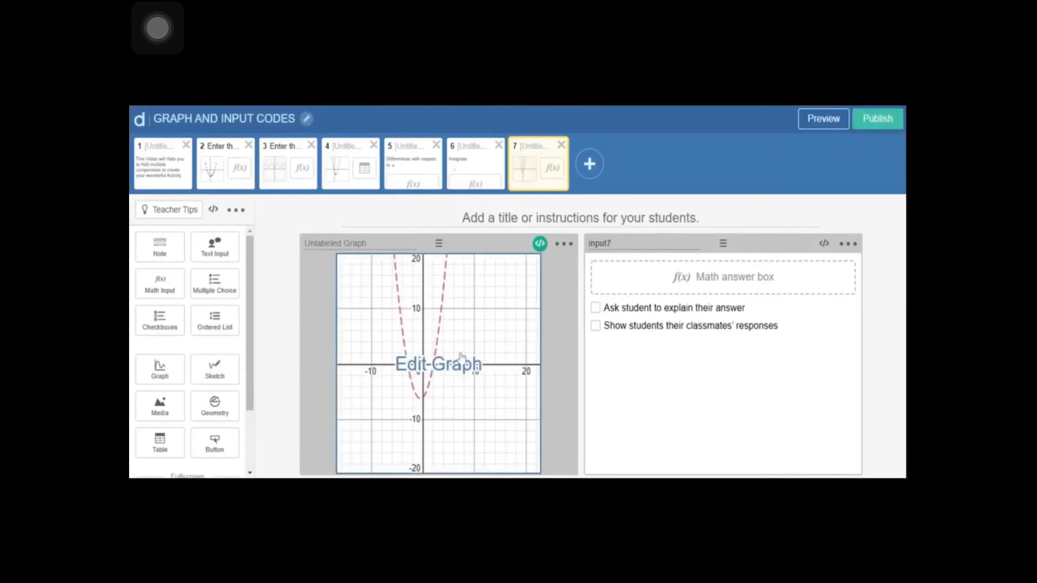
Add an eighth screen to the activity containing a graph and a math input.
click(589, 165)
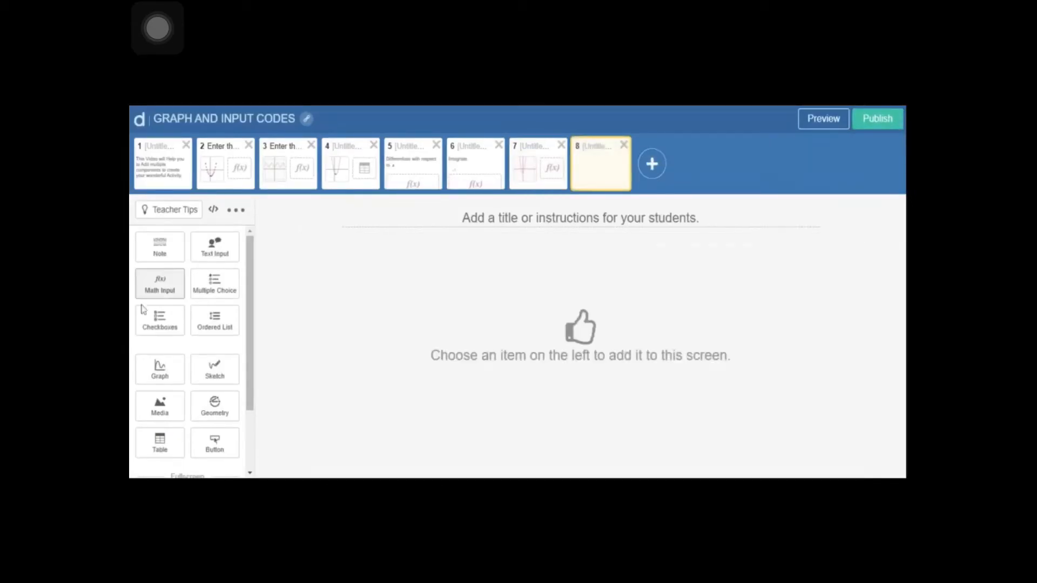
click(158, 381)
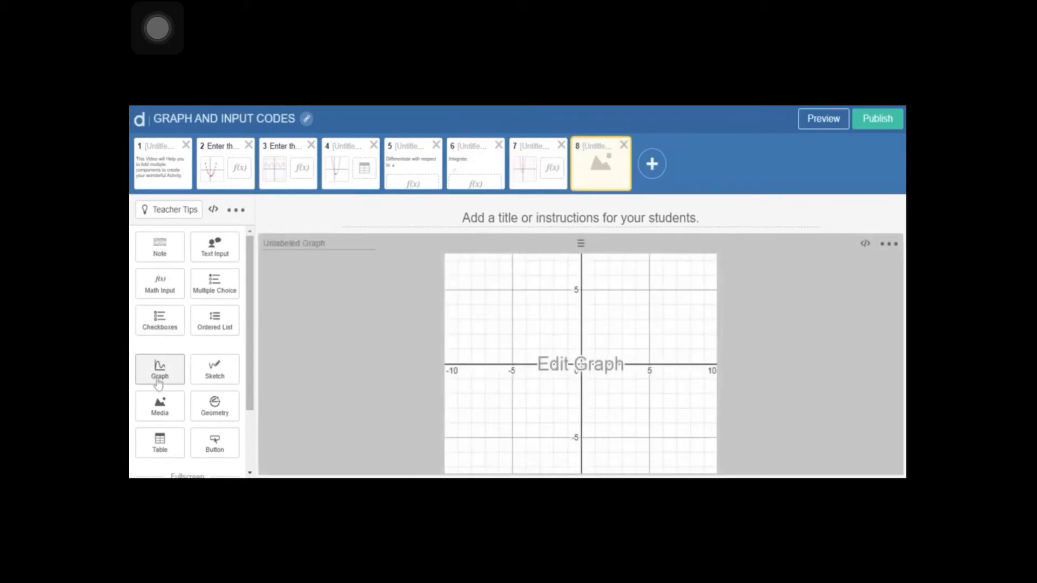
click(165, 292)
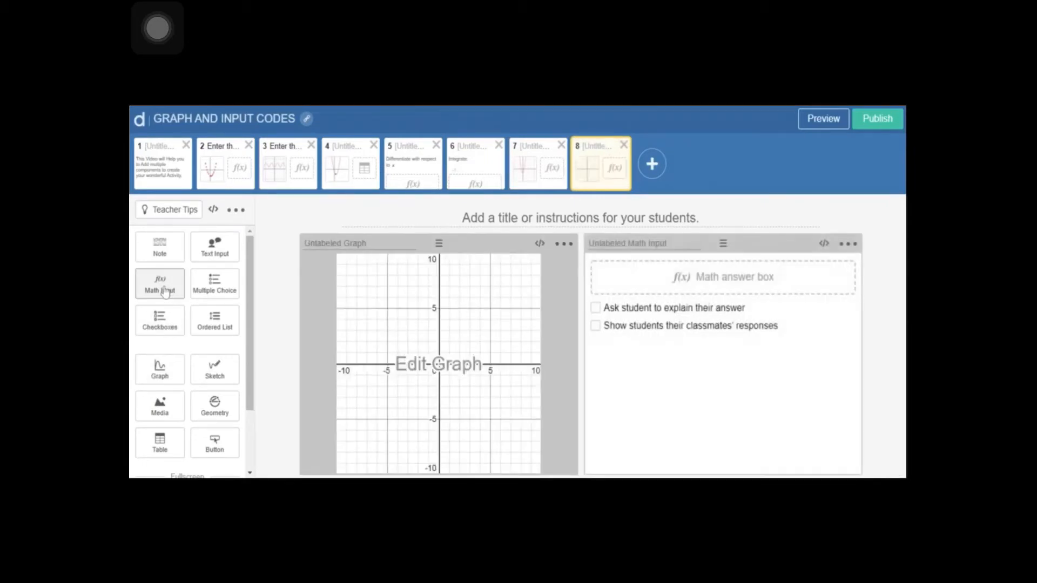
Title the new screen "Enter the Equation below to match the Graph".
click(519, 216)
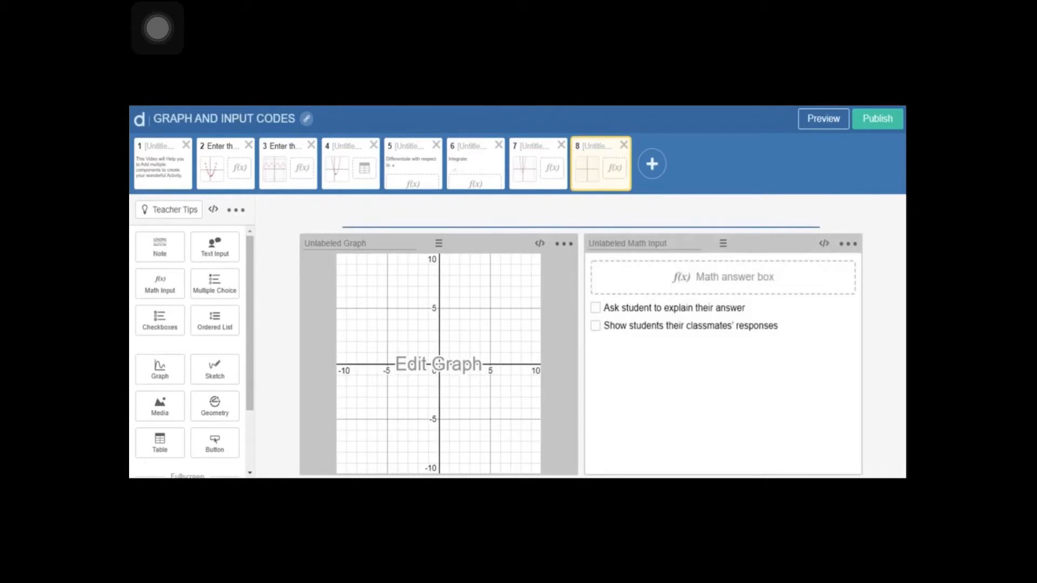
text(Enter the Equa)
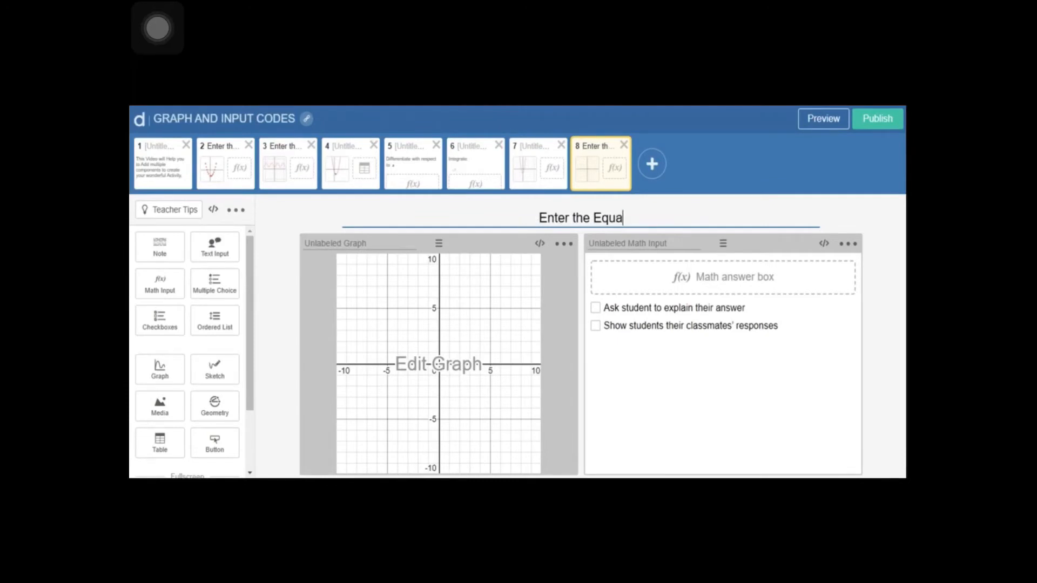
text(tion bel)
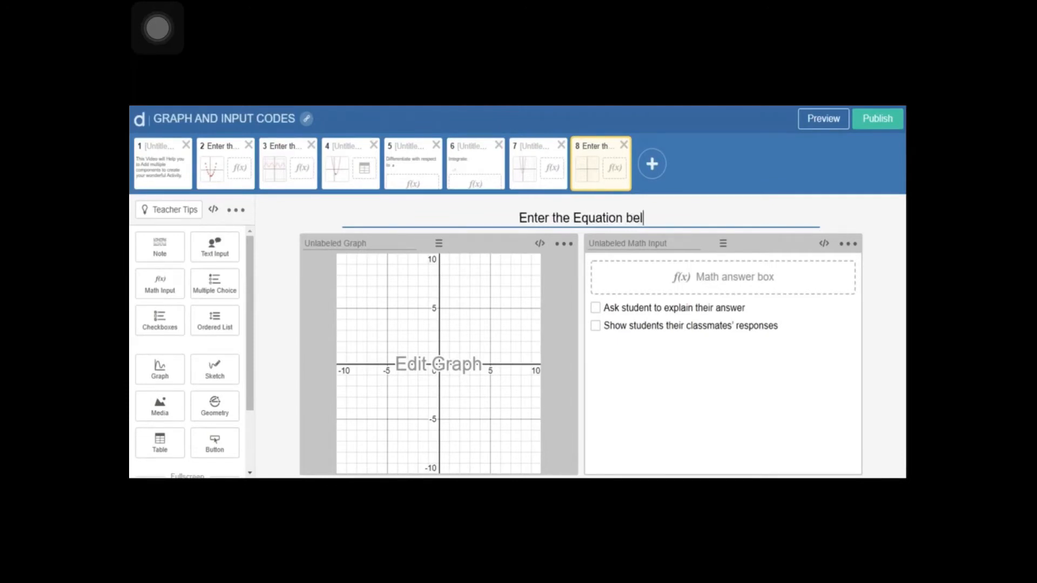
text(ow to mat)
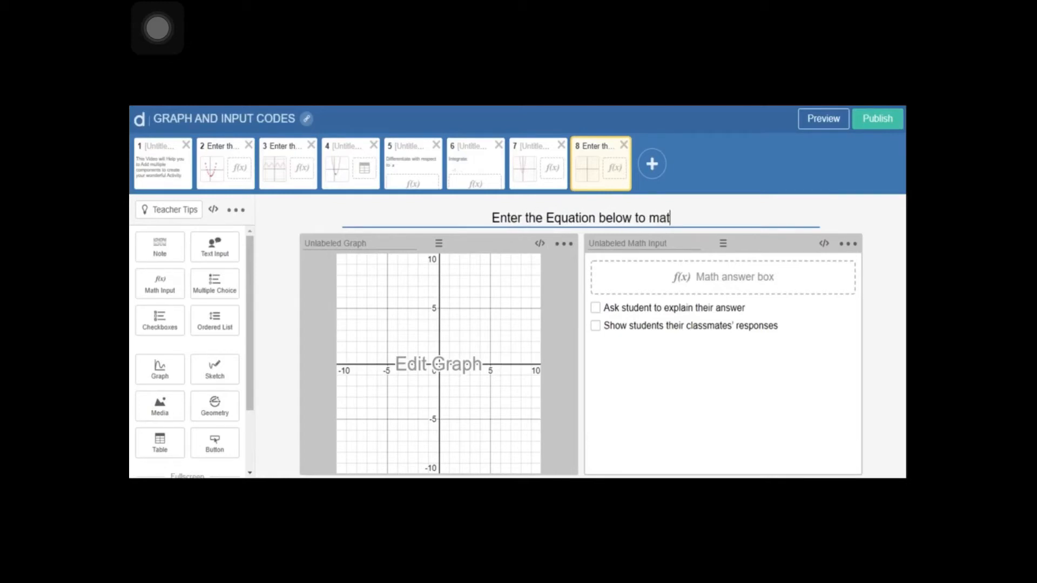
text(ch the Graphs)
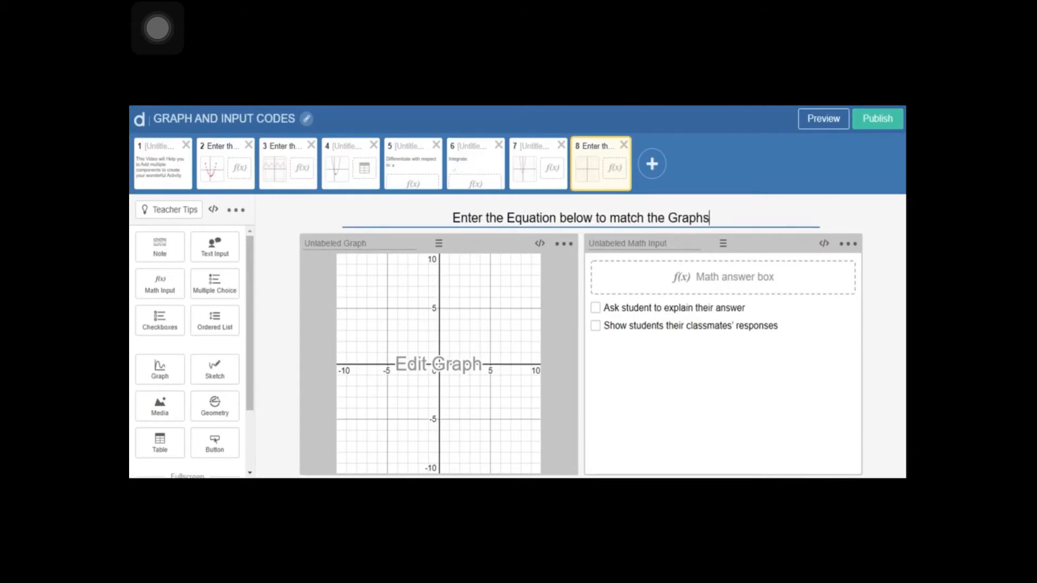
key(BackSpace)
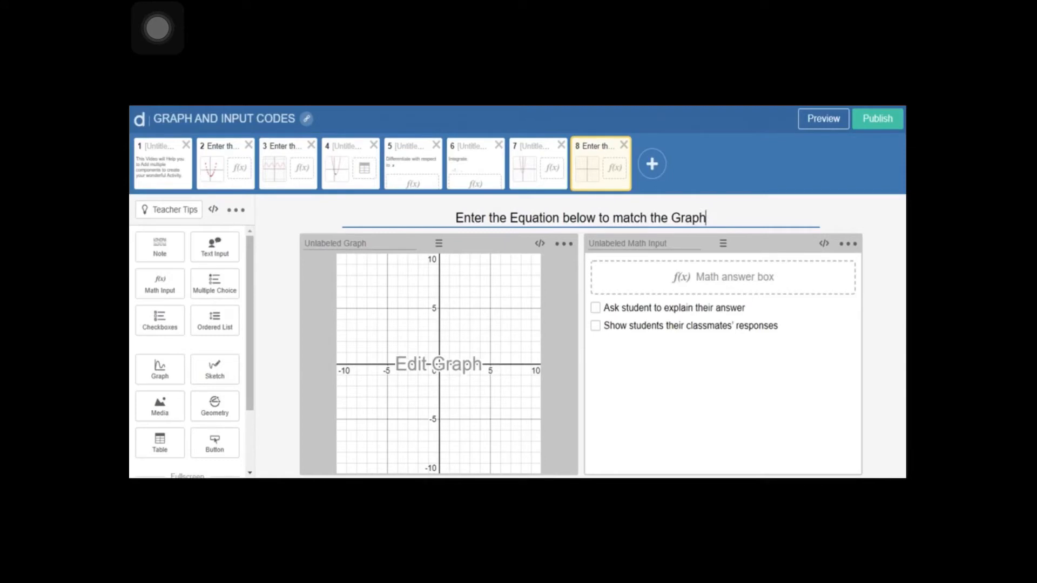
Open the new screen's graph for editing and enter sin(x) - 1 as its first expression, after trying sin(3x).
click(434, 374)
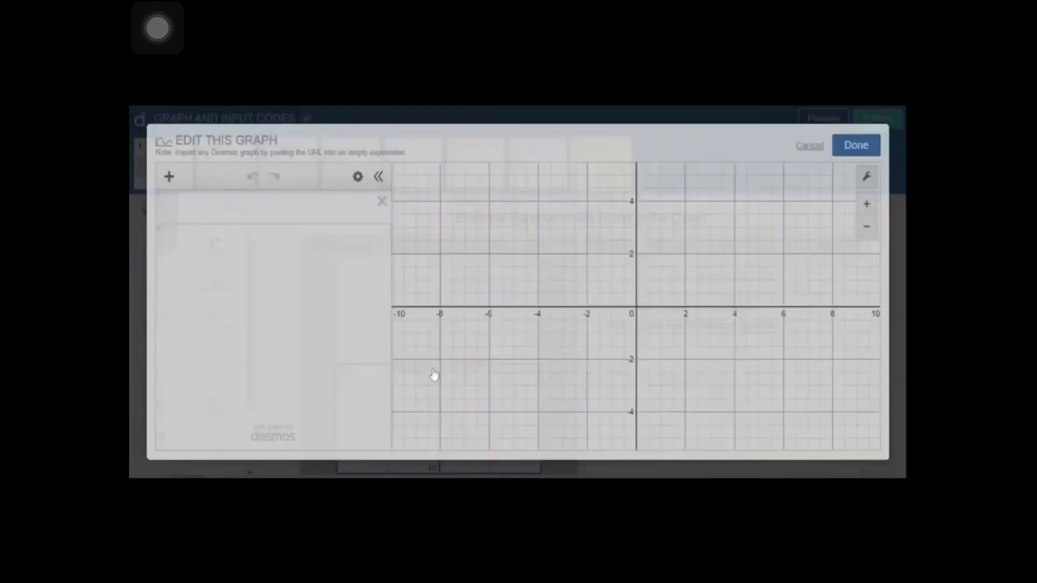
click(232, 208)
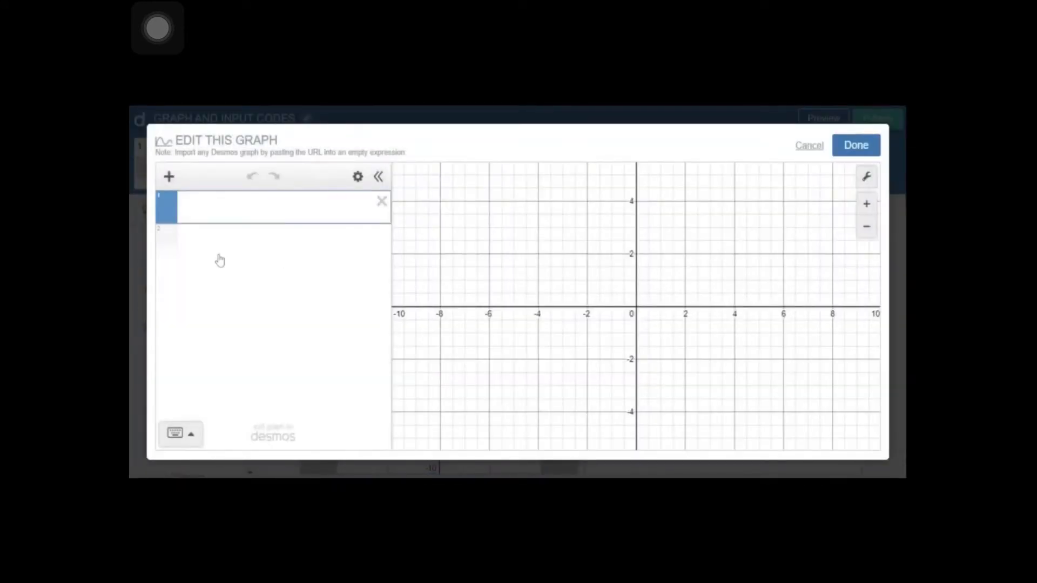
text(sin())
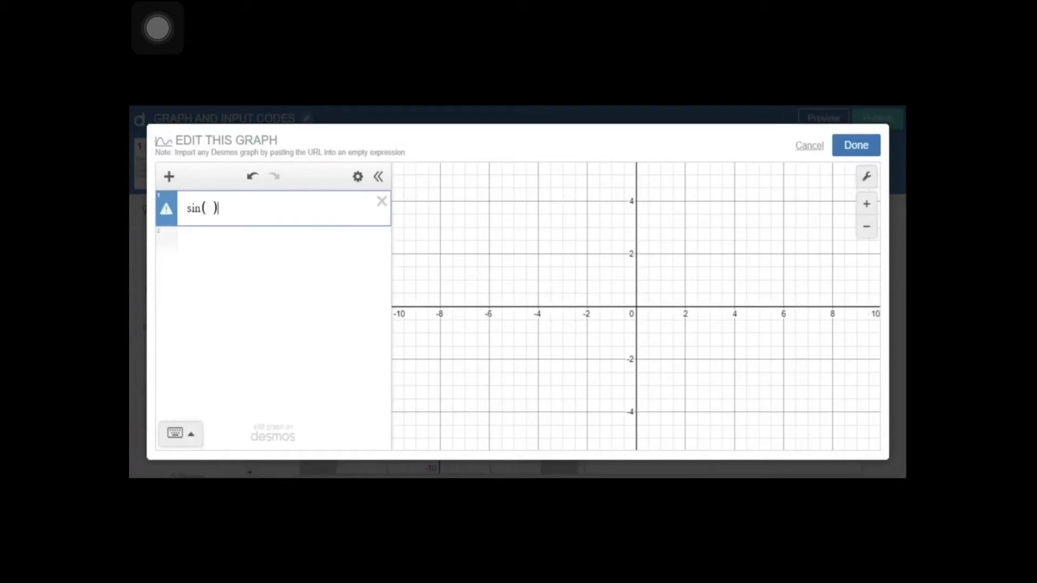
text(3x)
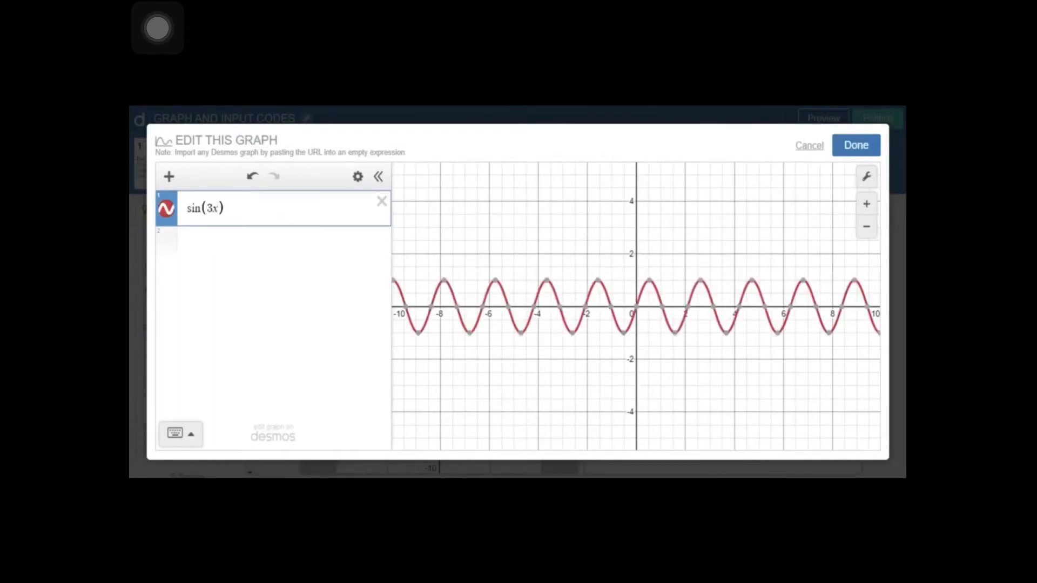
key(BackSpace)
text(2)
key(BackSpace)
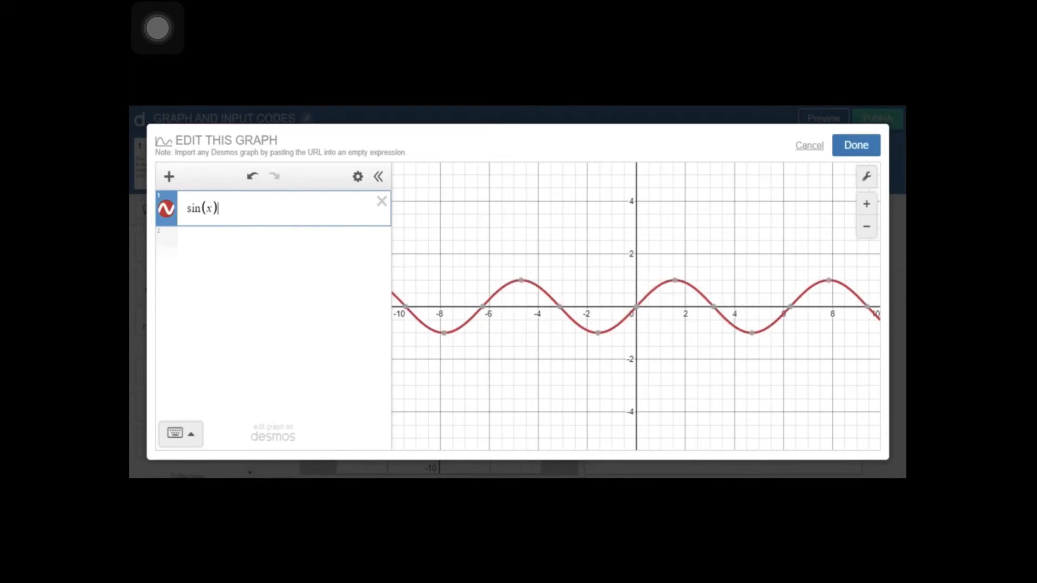
text(-1)
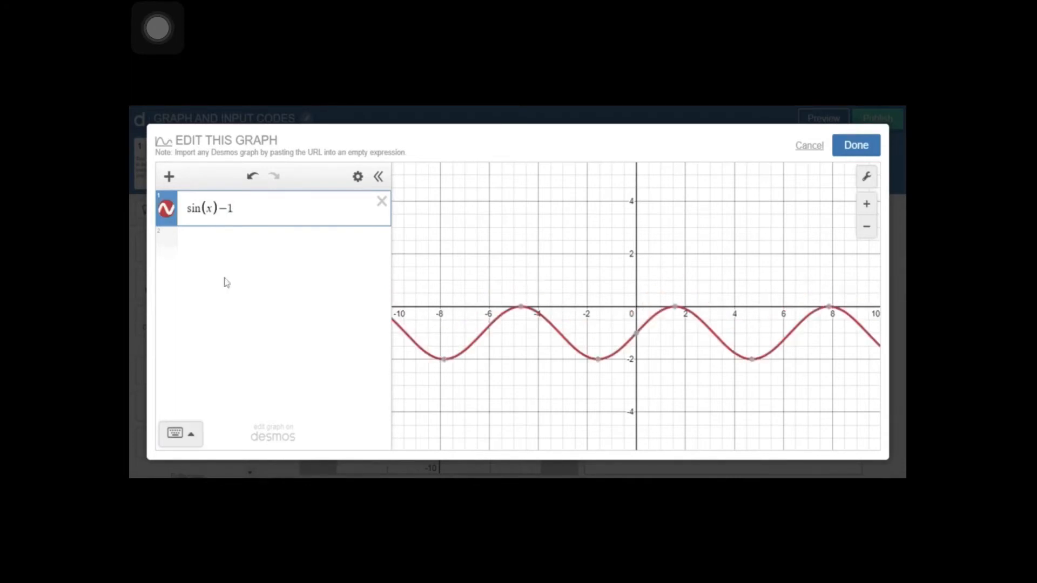
Add f(x) as the graph's second expression, remove the unwanted f slider, and finish editing the graph.
click(209, 254)
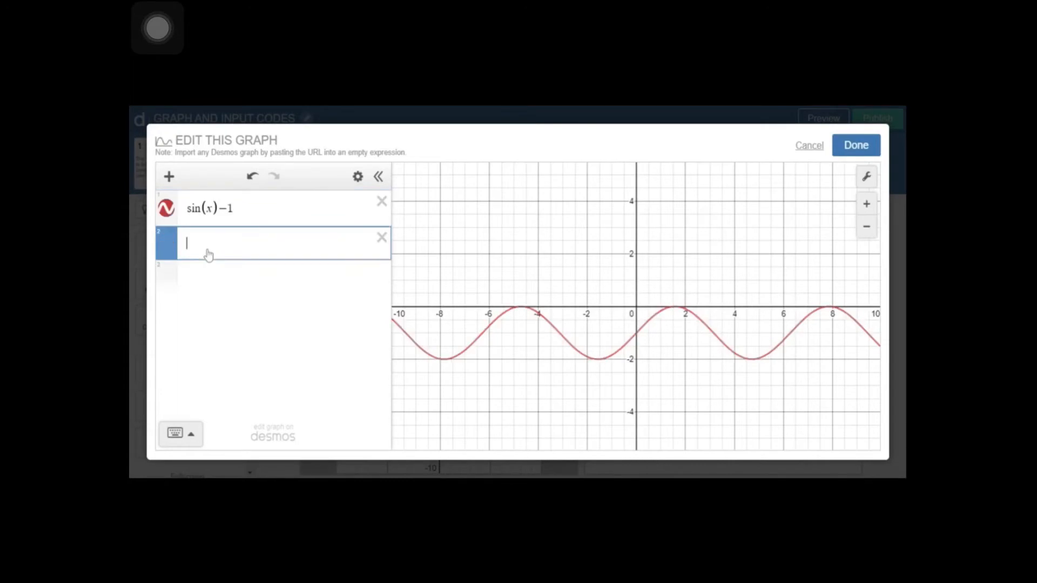
text(f()
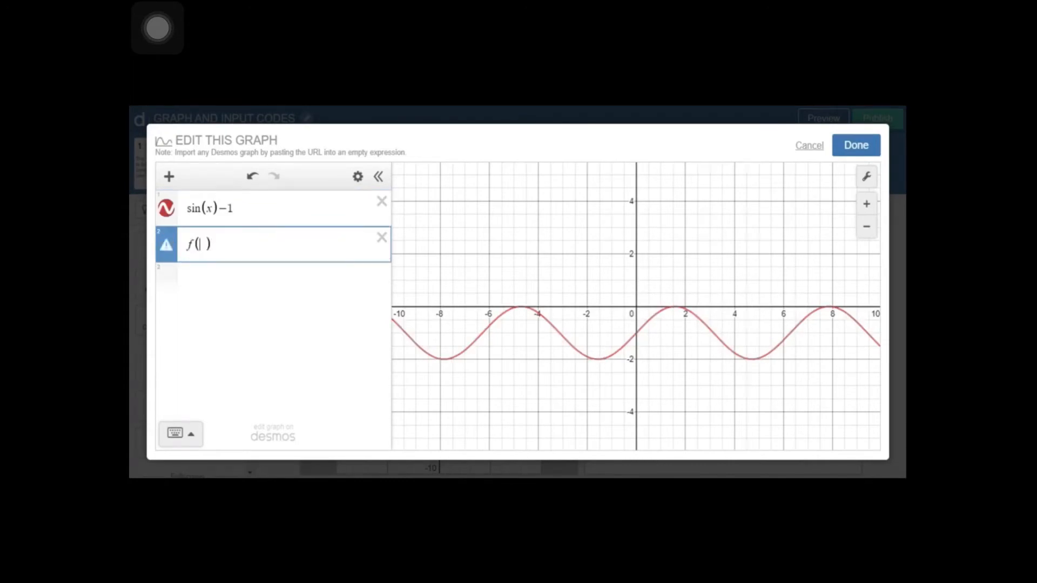
text(x))
click(229, 267)
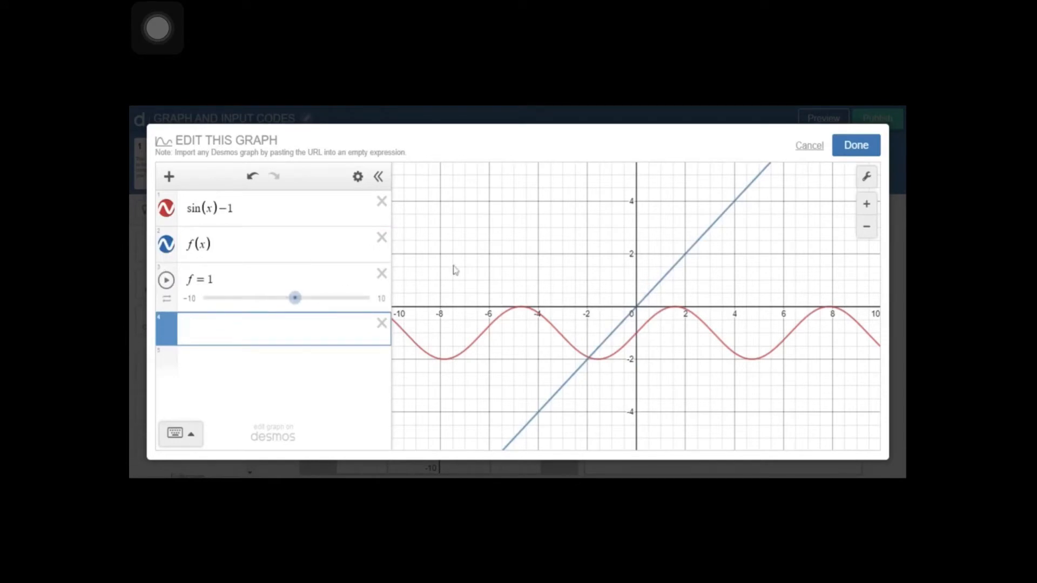
click(382, 274)
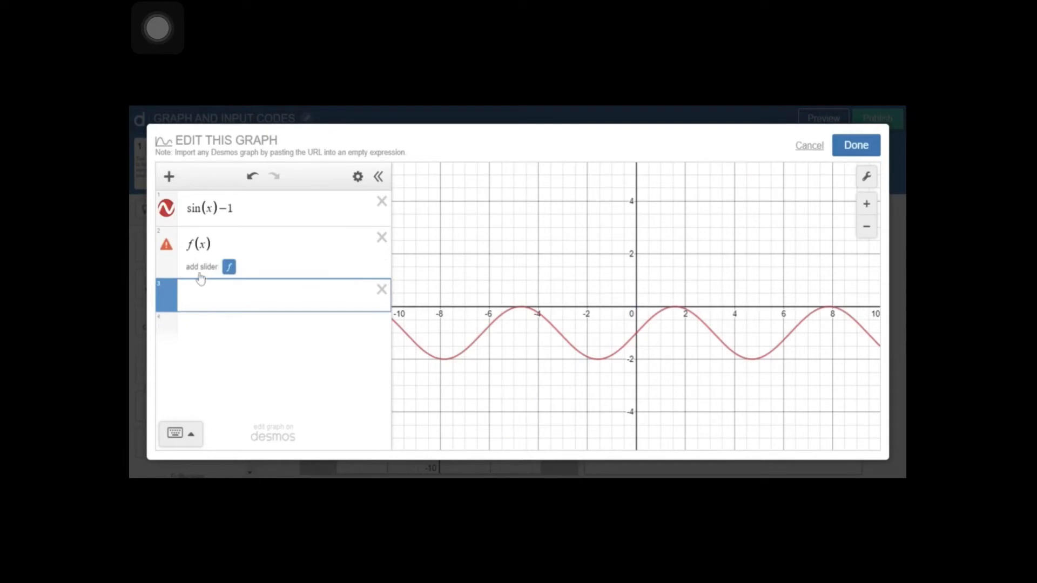
click(852, 146)
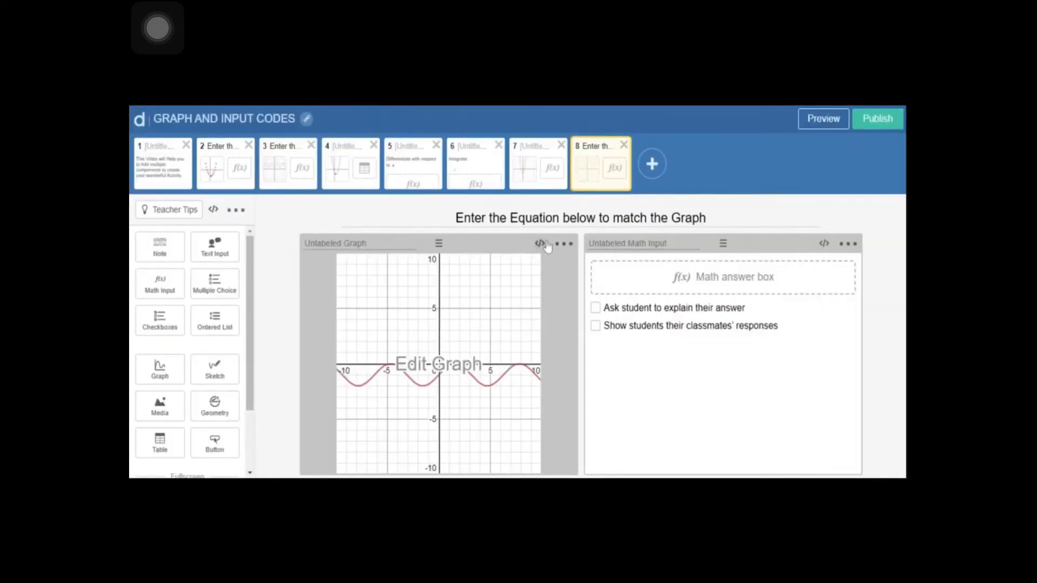
Label the math input "input8" and begin the graph's script with function("f"): simpleFunction().
click(638, 247)
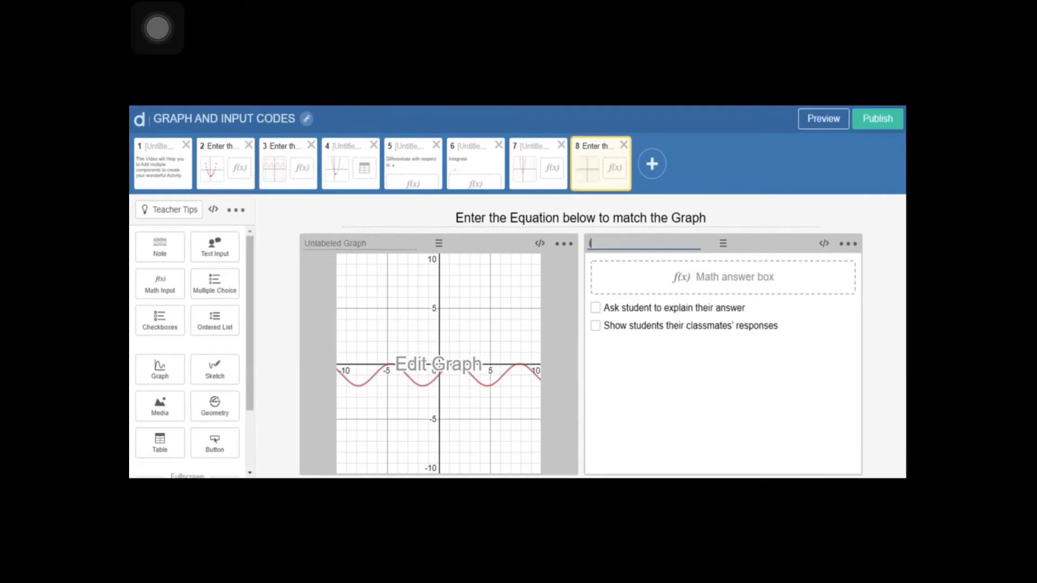
text(input8)
click(541, 246)
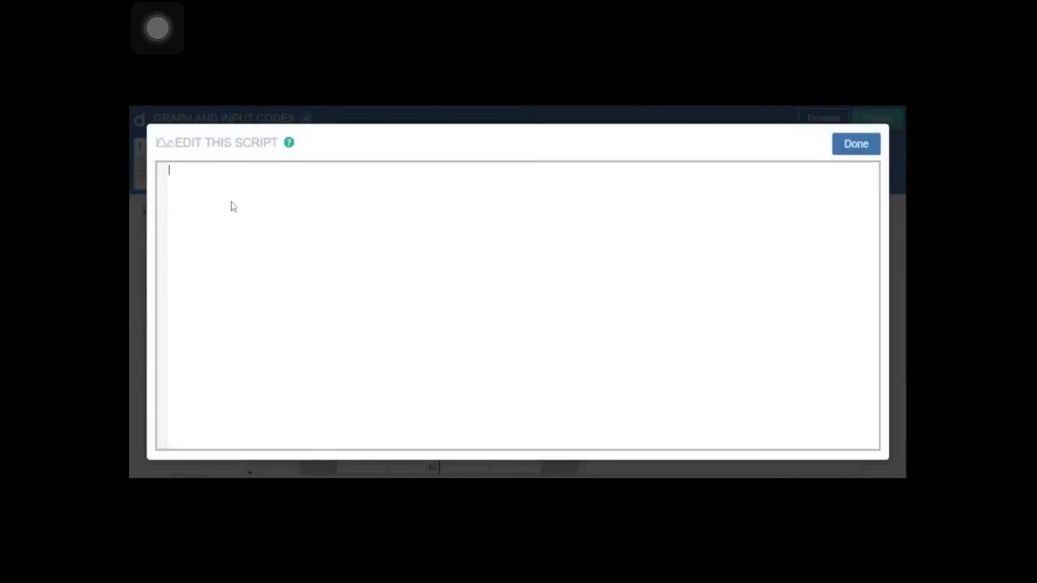
text(f)
key(Return)
text(f"):)
key(End)
text(si)
key(Return)
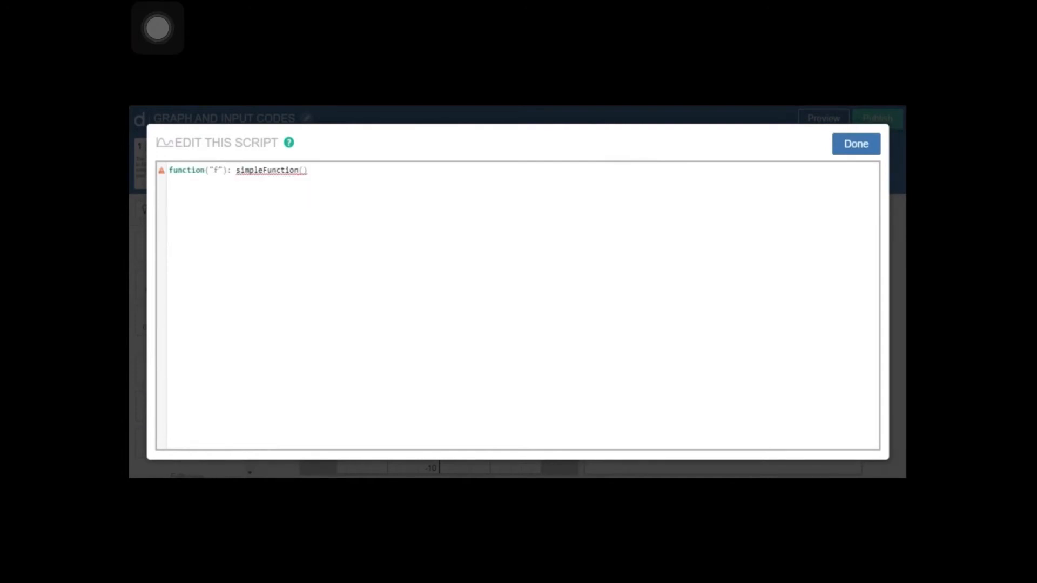
Pass input8.latex to simpleFunction and finish editing the graph's script.
text(in)
key(Down)
key(Down)
key(Down)
key(Down)
key(Return)
text(.)
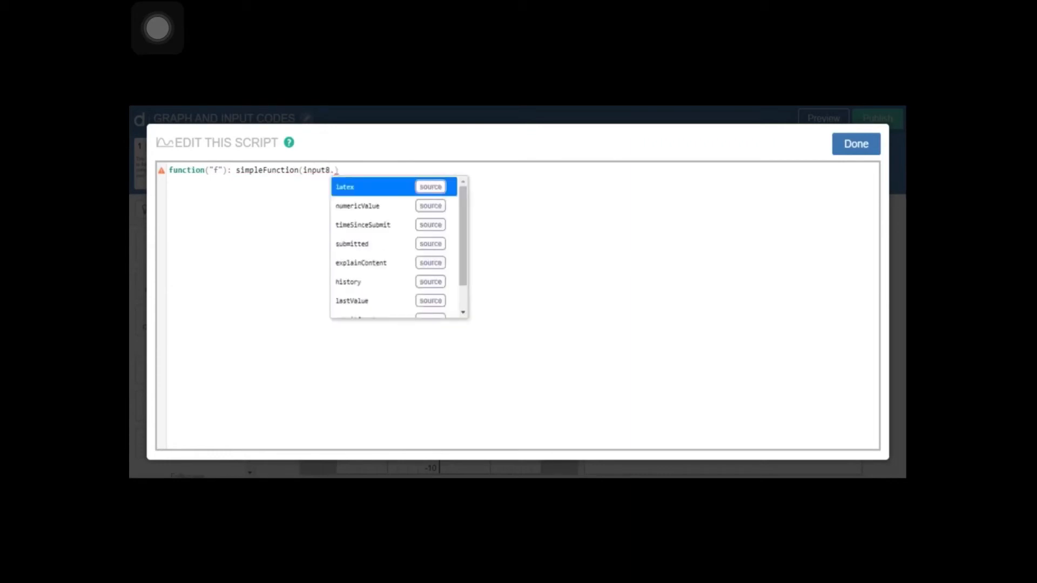
key(Return)
key(Right)
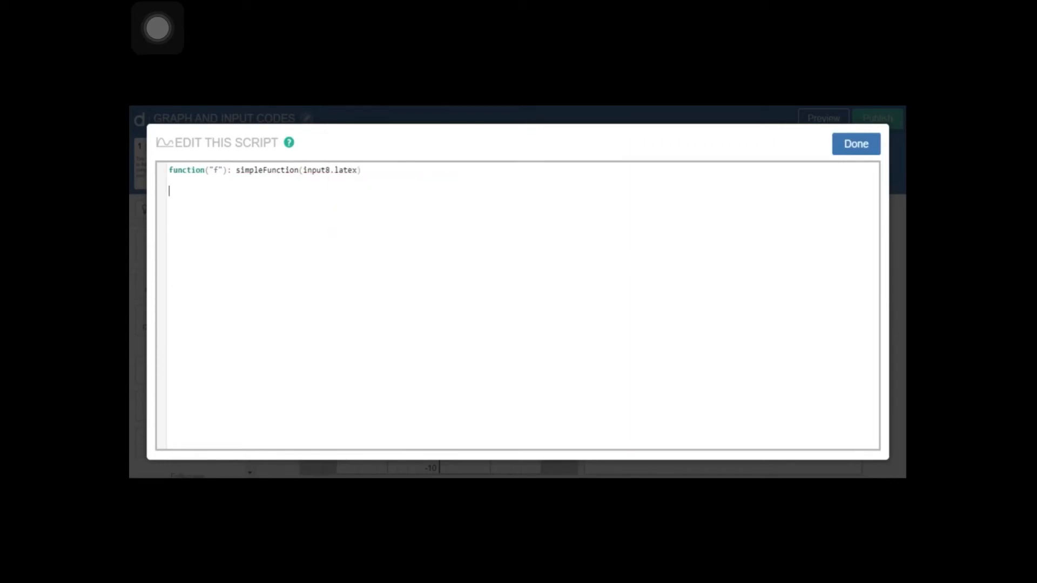
click(847, 144)
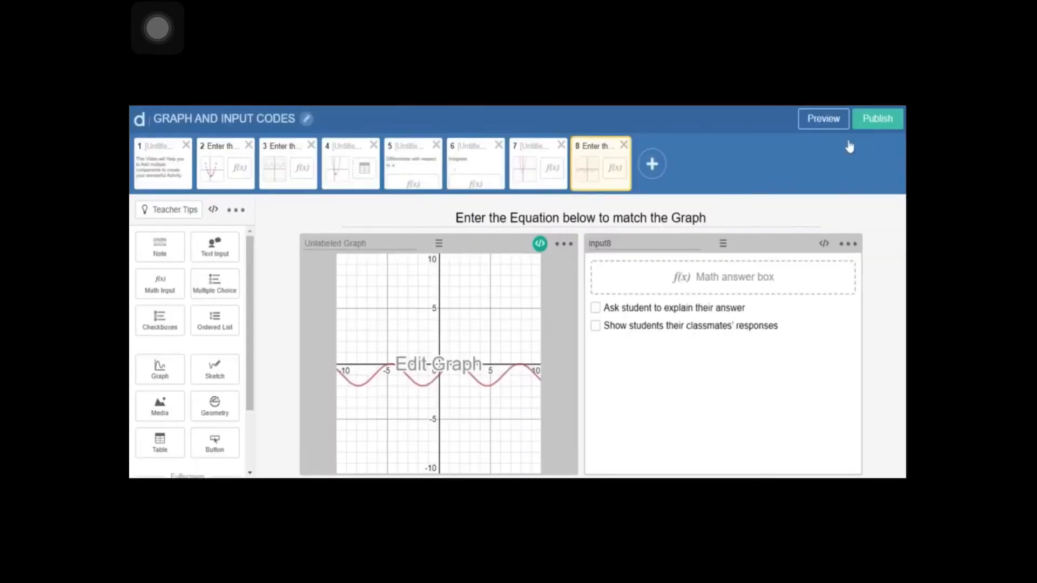
Preview the eighth screen, submit sin x - 1 as the student answer, and close the preview.
click(825, 121)
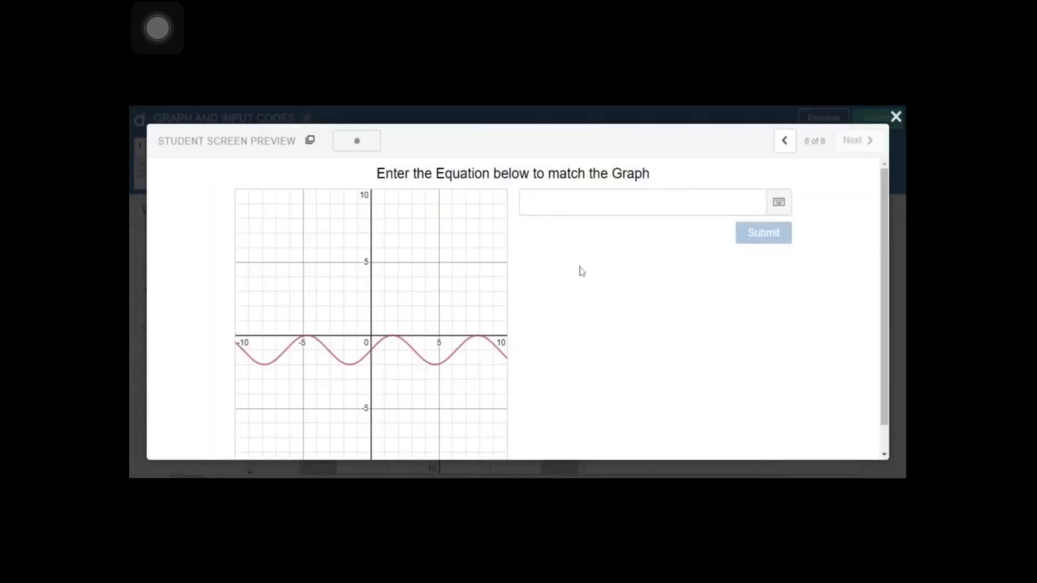
click(576, 204)
text(sinx)
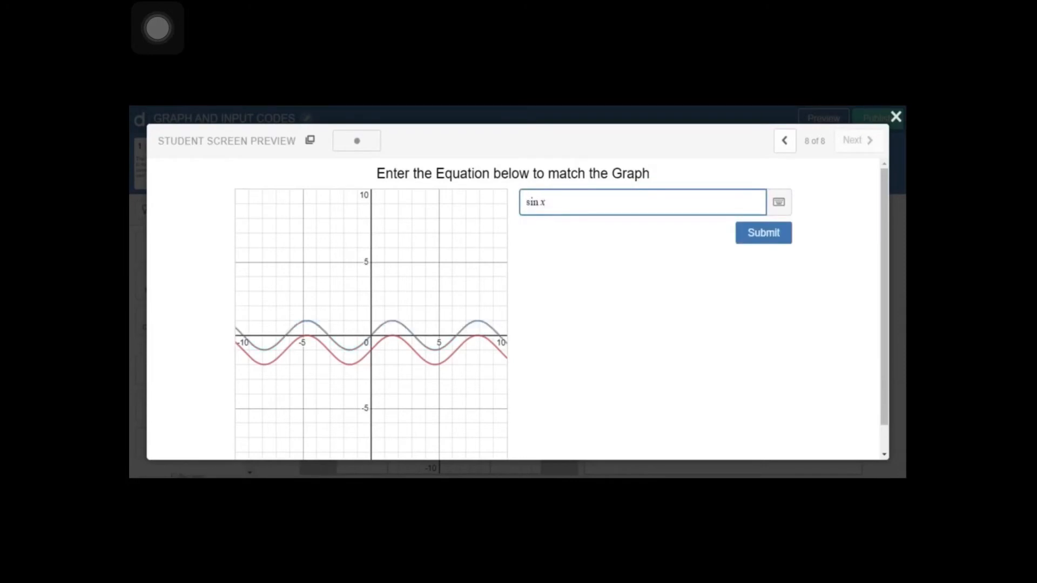
text(-1)
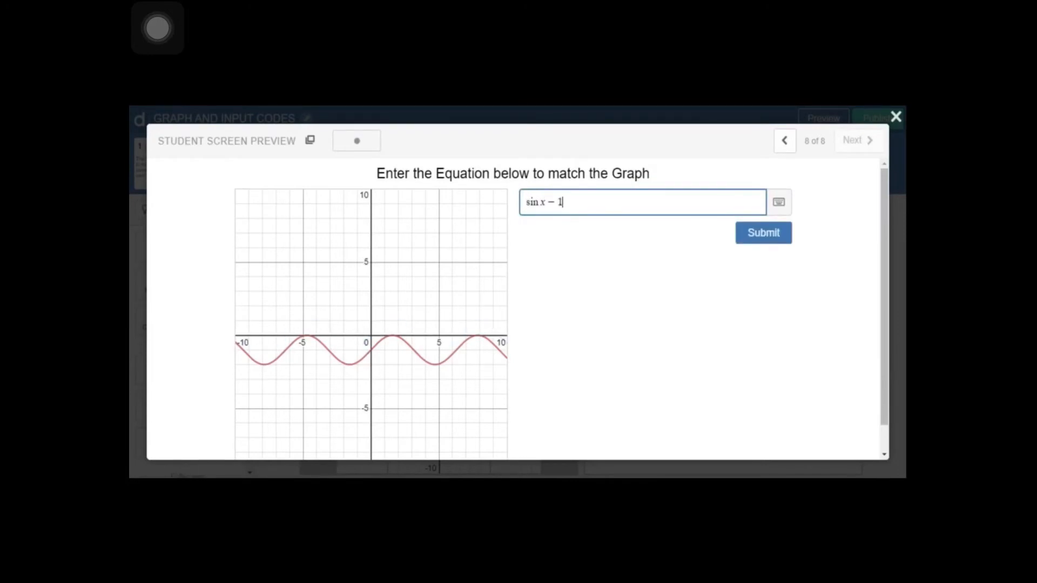
key(Return)
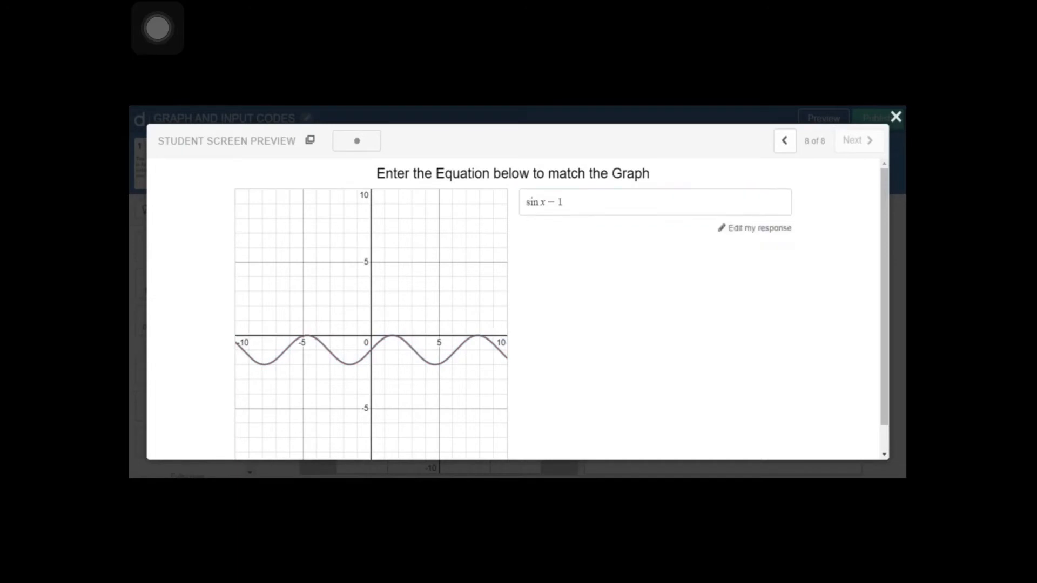
click(896, 118)
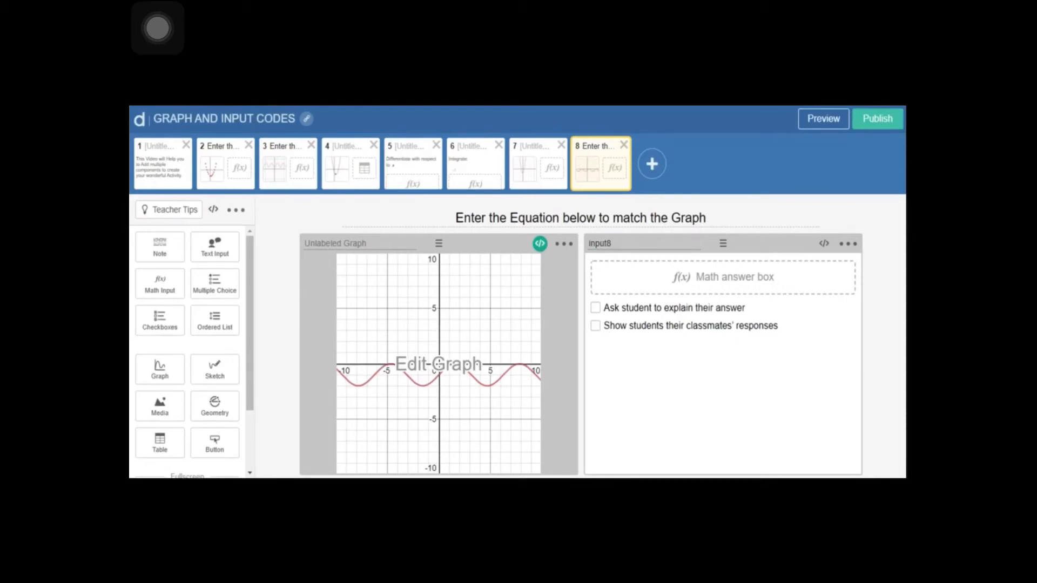
Review the script of the eighth screen's graph, and add a blank ninth screen to the activity.
click(540, 244)
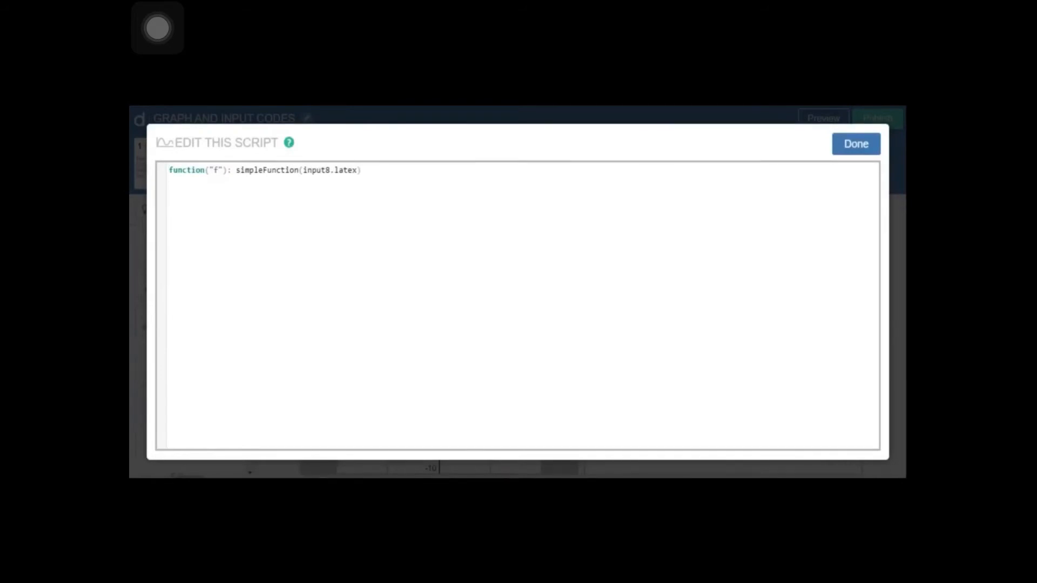
click(855, 146)
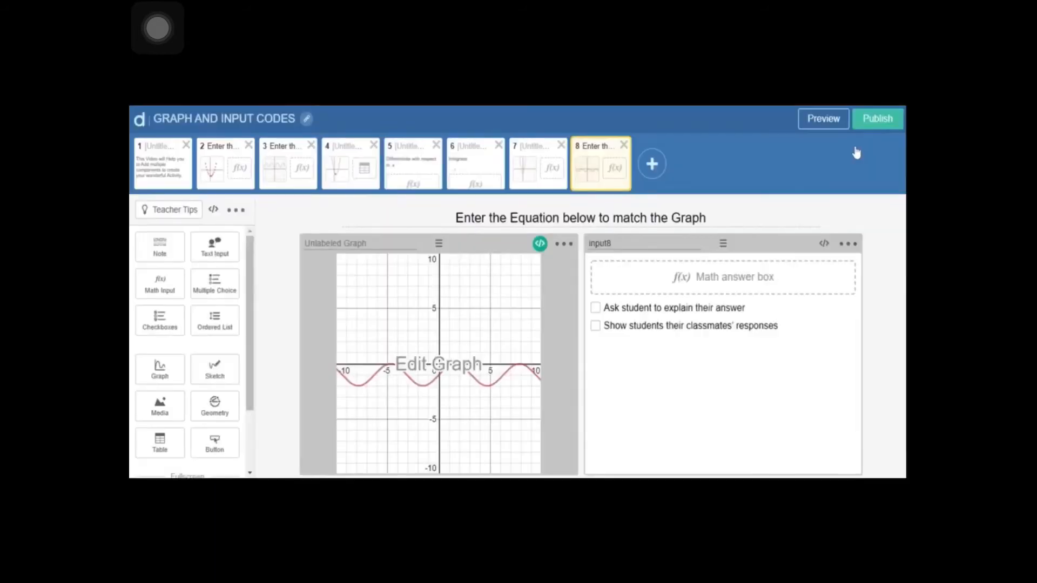
click(653, 164)
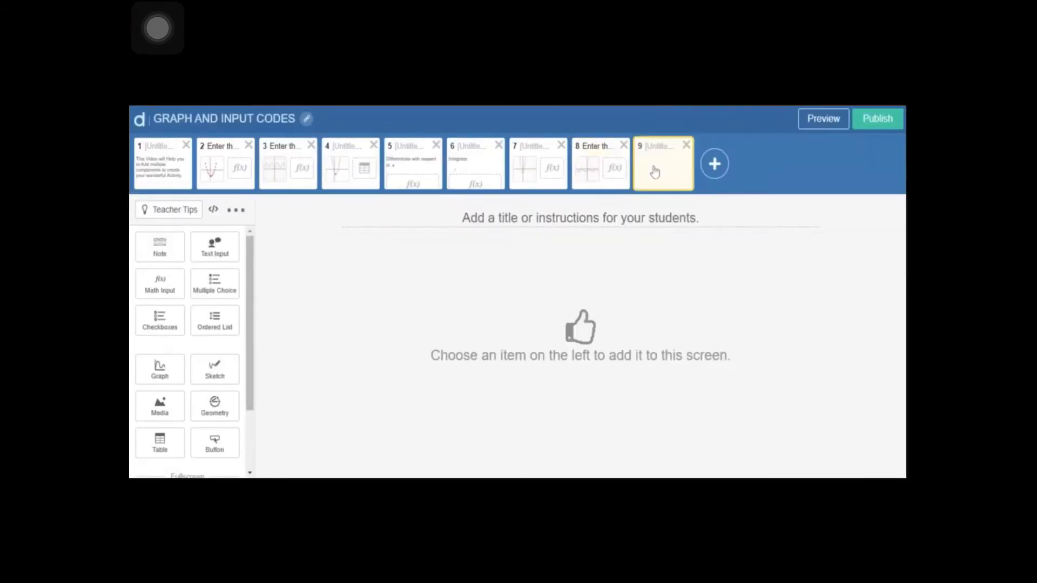
Add a table to the eighth screen with the column headers "----" and "---".
click(589, 181)
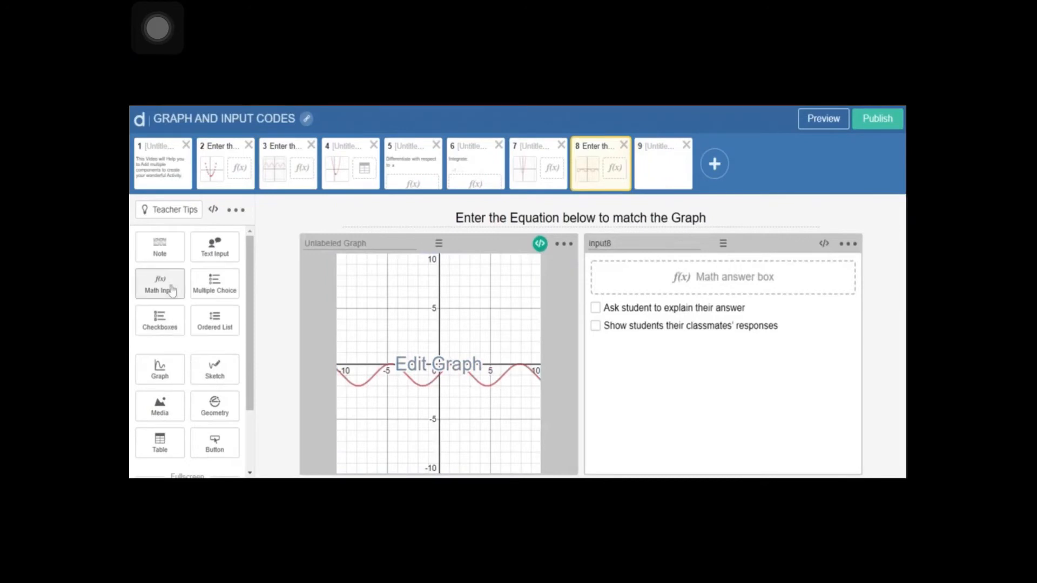
click(159, 450)
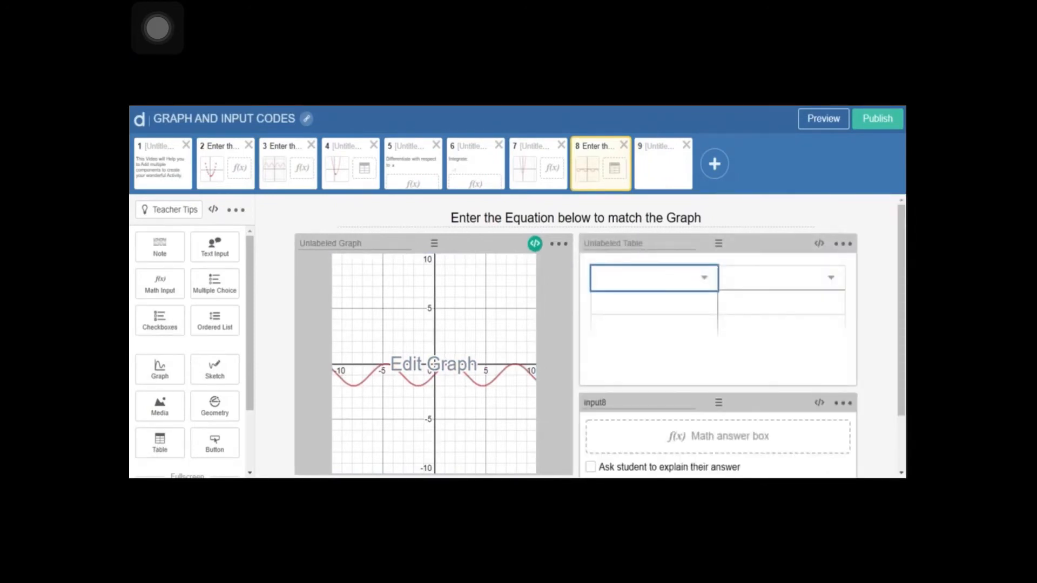
text(----)
click(725, 283)
text(---)
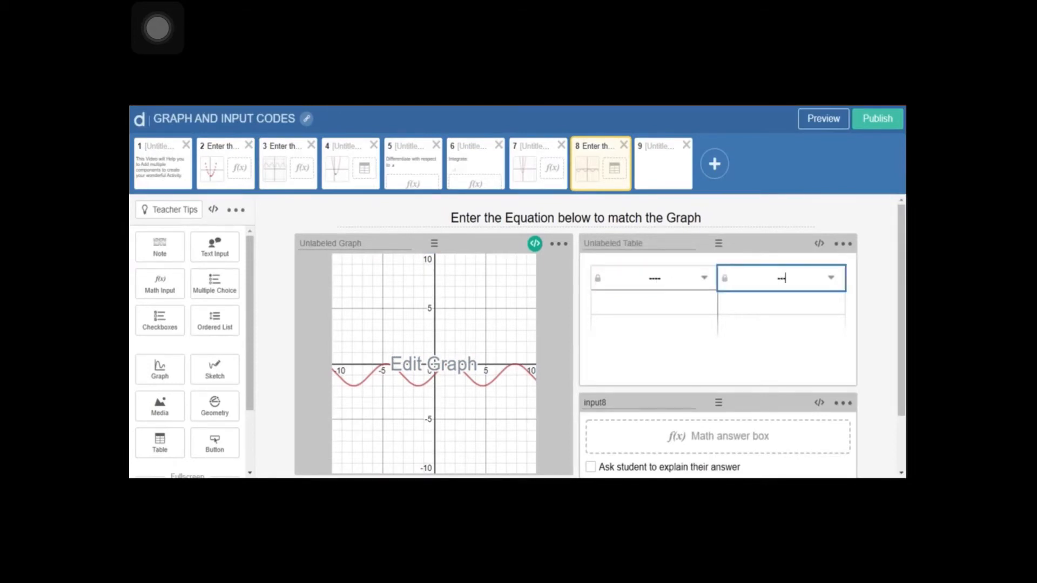
Fill the first two rows of the table's first column with "Function" and dy/dx.
click(655, 302)
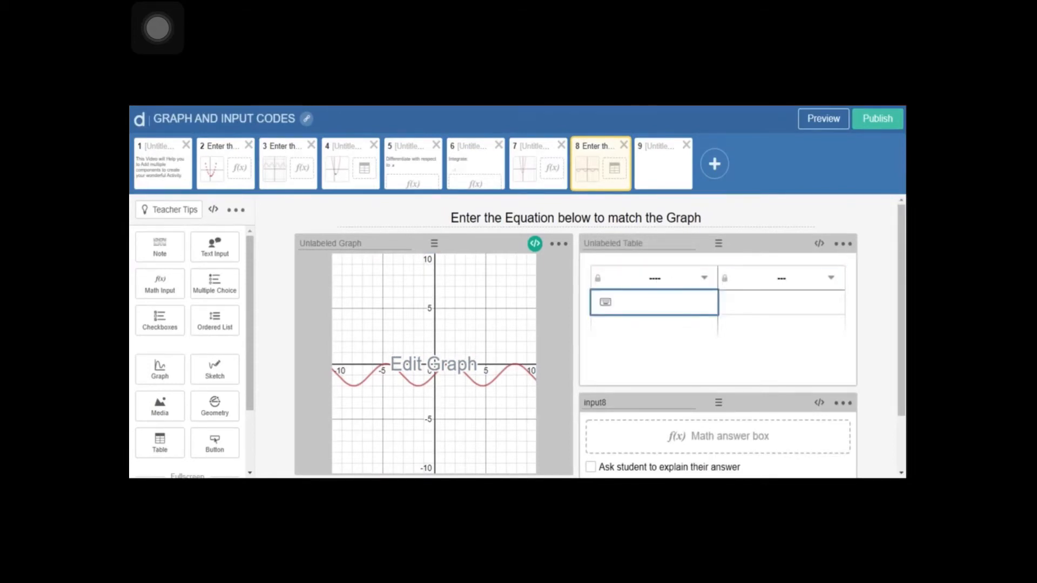
text(Function)
key(Return)
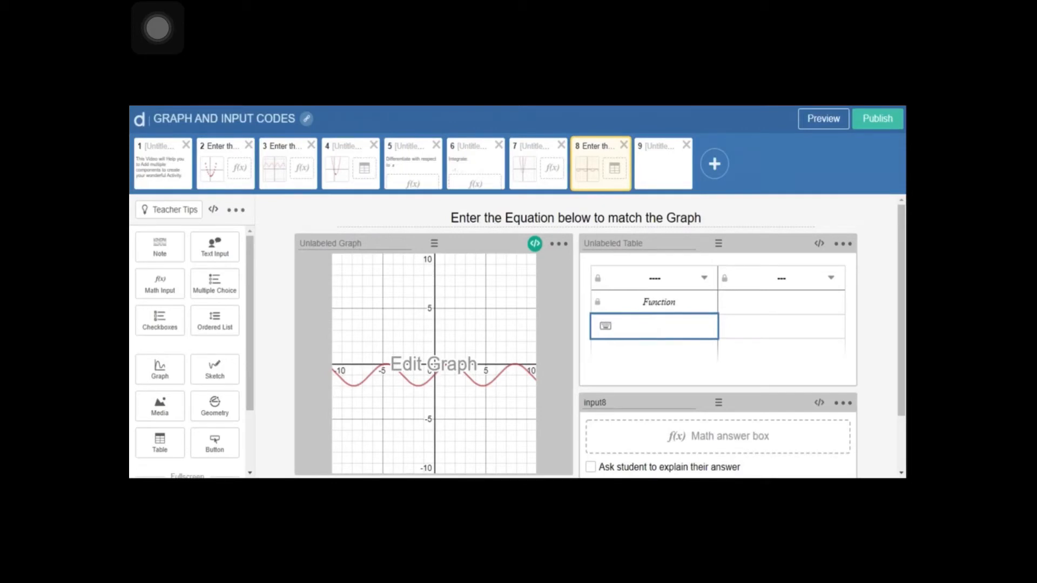
text(Dy/dx)
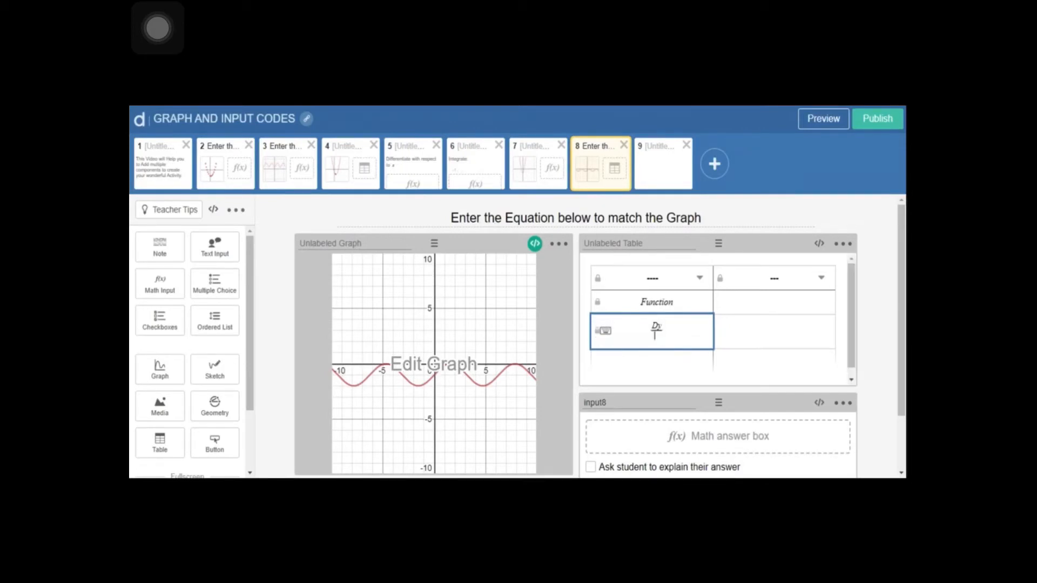
key(BackSpace)
key(BackSpace)
key(BackSpace)
key(BackSpace)
key(BackSpace)
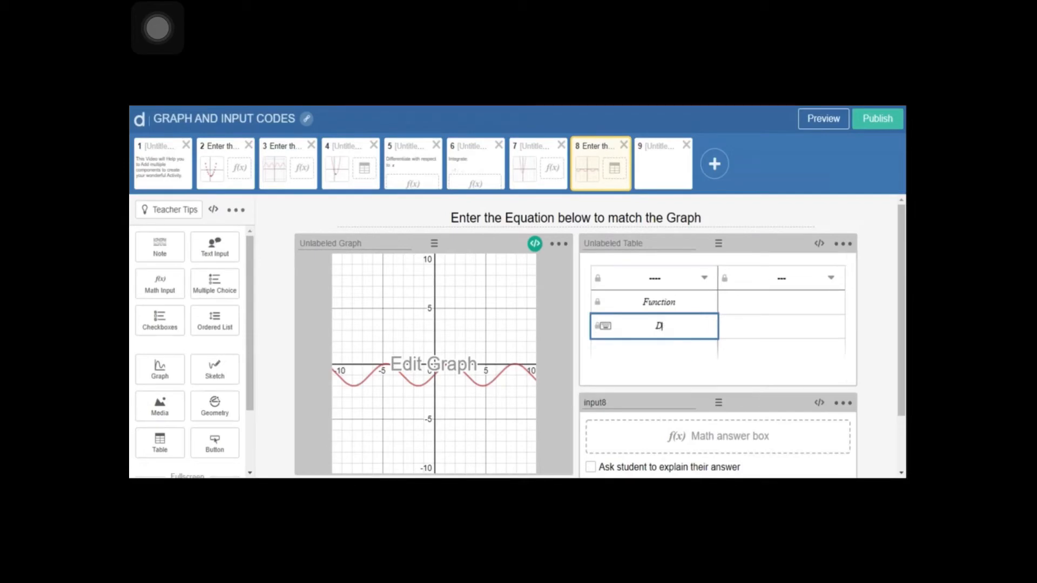
text(dy/dx)
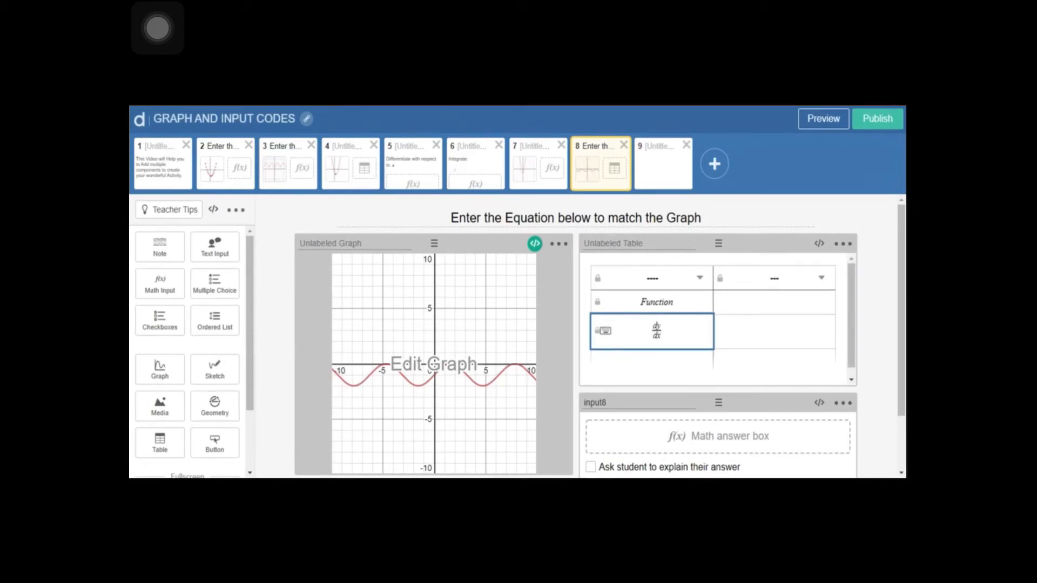
Enter "Gradient at (π/2, 1)" in the first column's third row, and move the math input above the table.
key(Return)
text(Gradient)
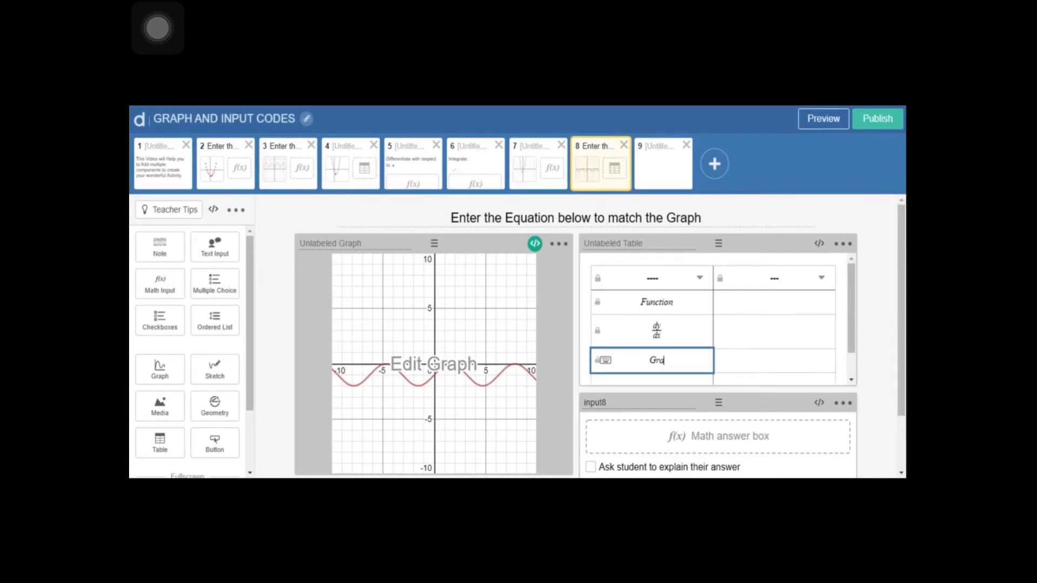
text( at()
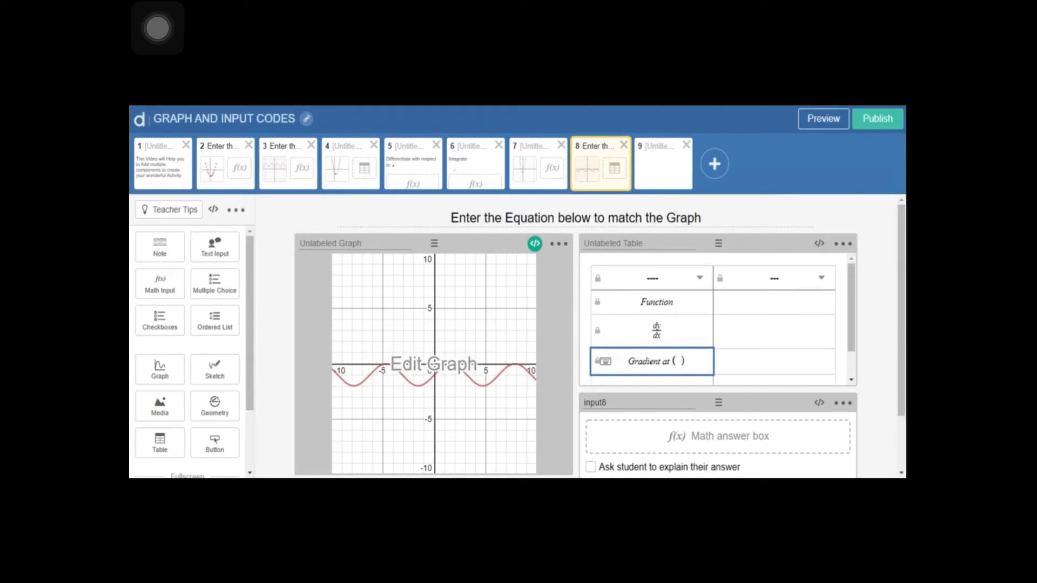
text(x/4)
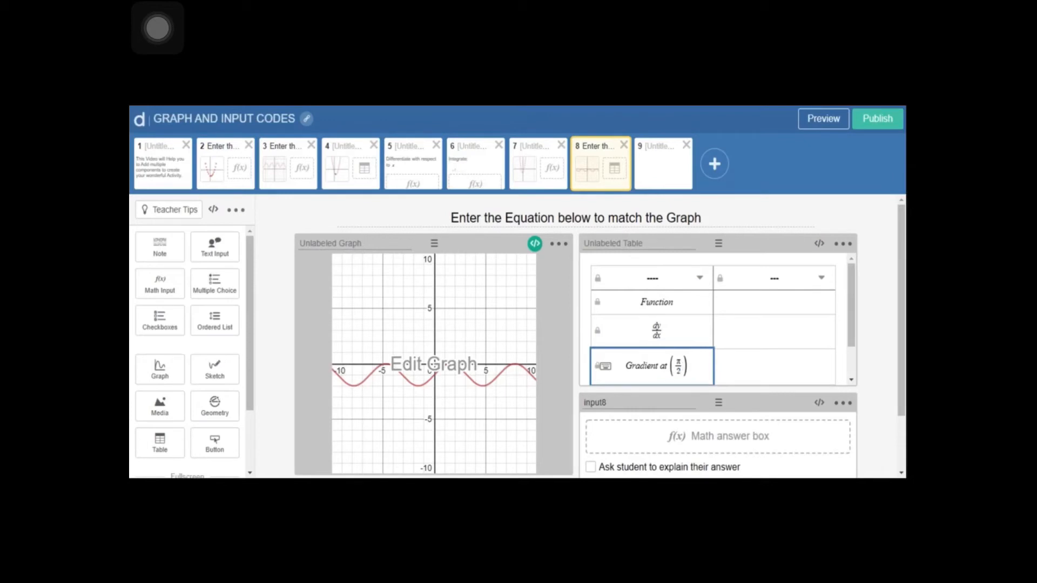
text(,1)
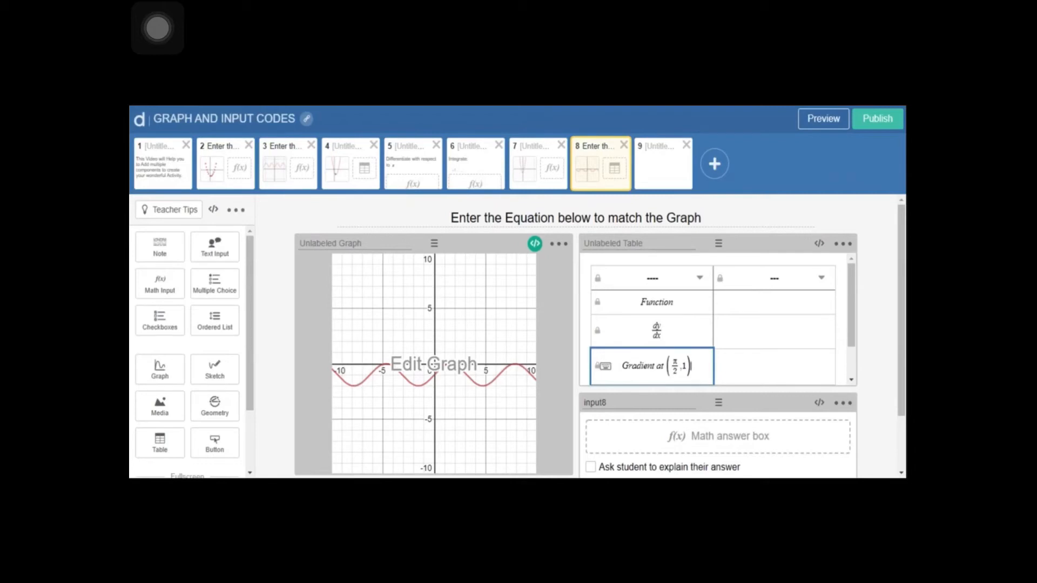
drag(718, 402, 720, 246)
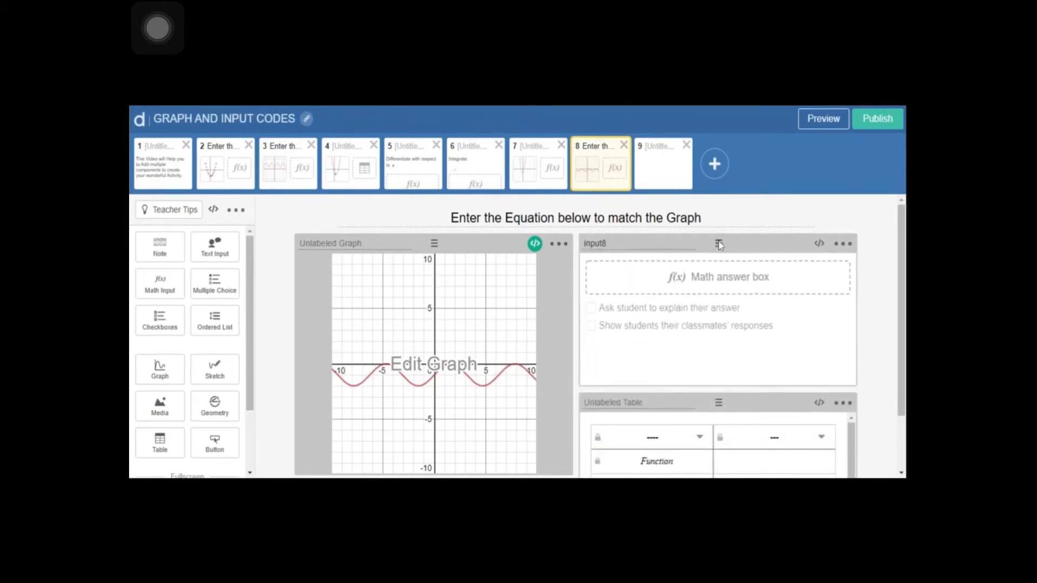
Preview the eighth screen with its table and enter sin x - 1 as the student answer.
click(813, 126)
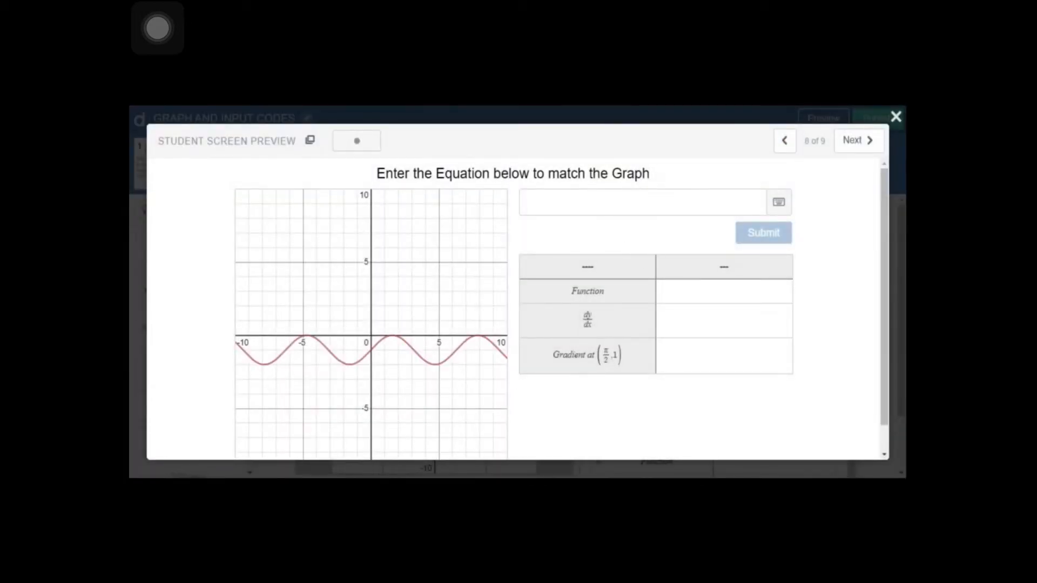
click(642, 203)
text(sin)
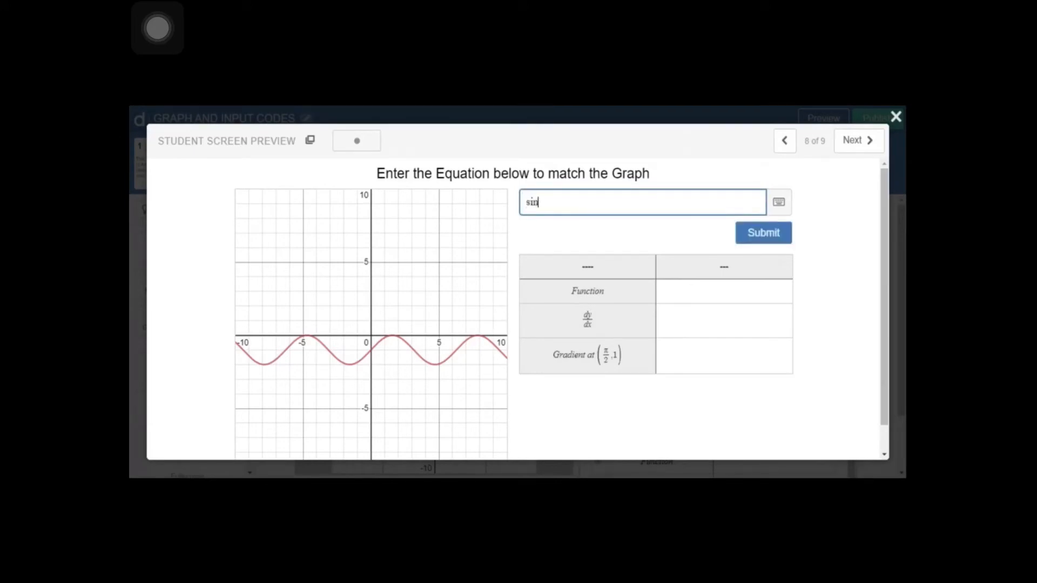
text( x-1)
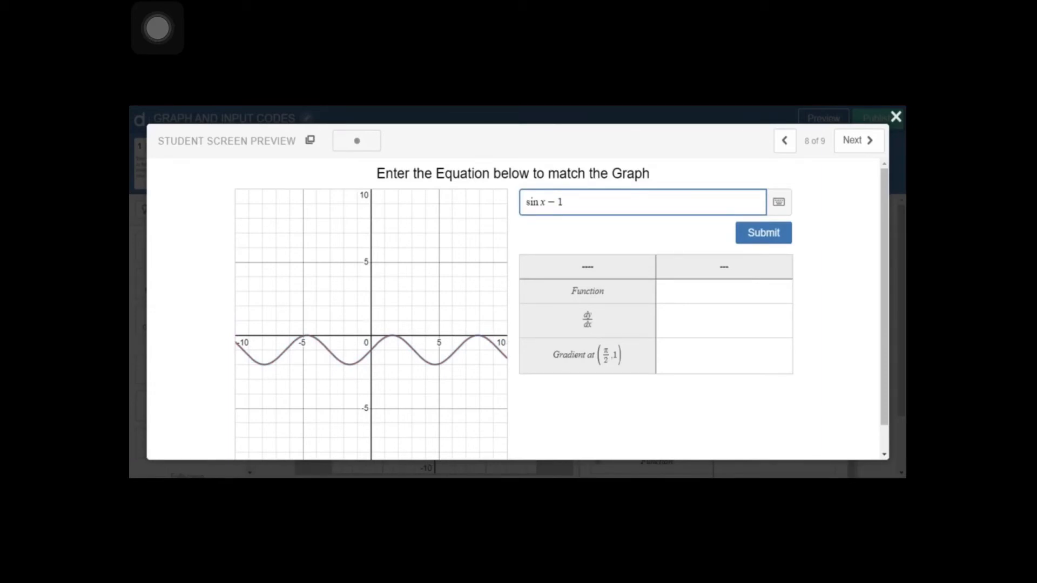
Submit the previewed answer and enter sin(x)-1 in the table's Function row.
key(Return)
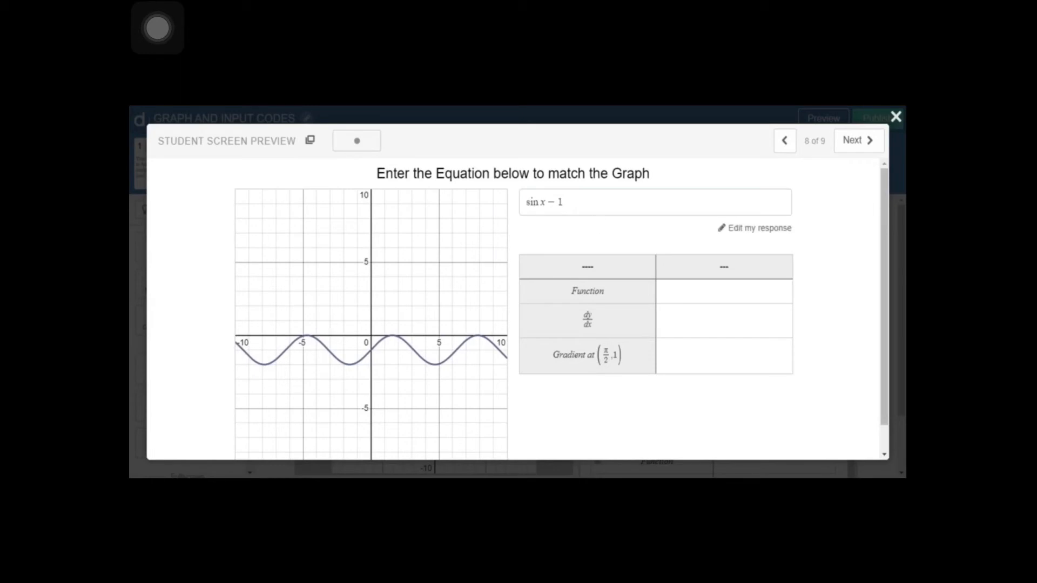
click(724, 292)
text(s)
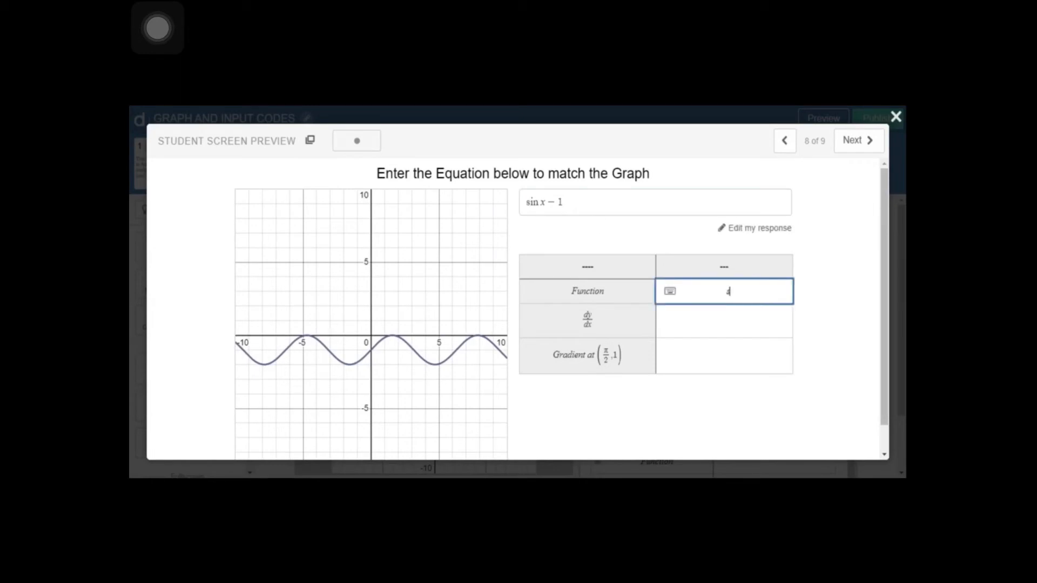
text(in(x))
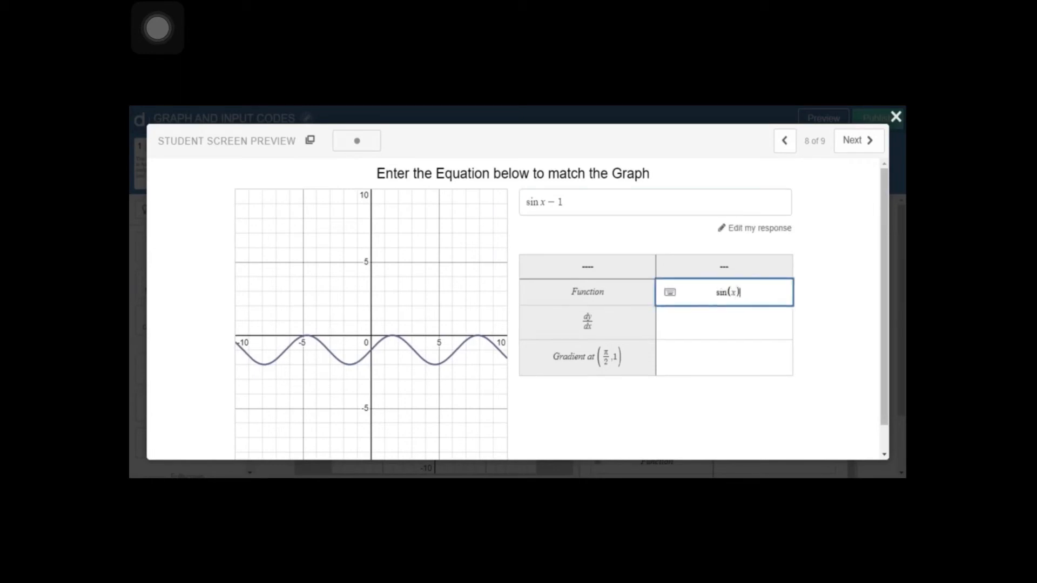
text(-1)
click(724, 322)
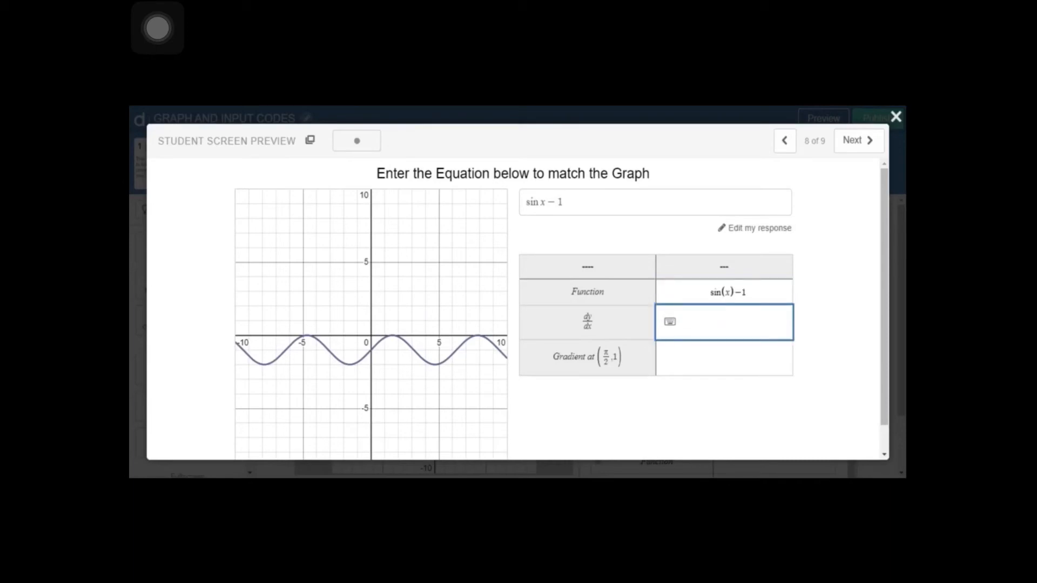
Enter cos(x) in the dy/dx row and cos(π/2) in the gradient row, and close the preview.
text(cos(x)
click(724, 357)
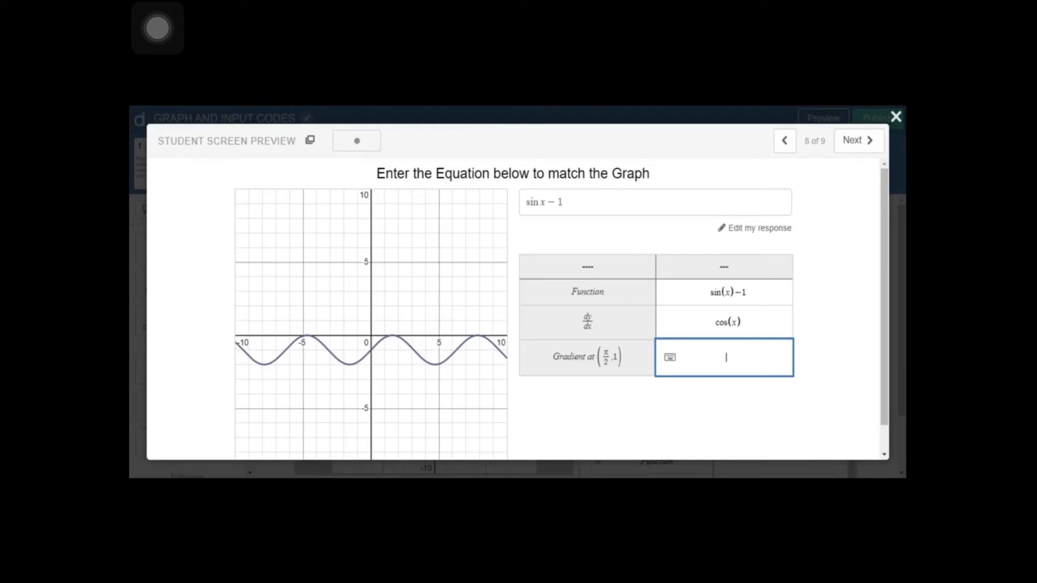
text(cos())
text(pi/2)
key(Return)
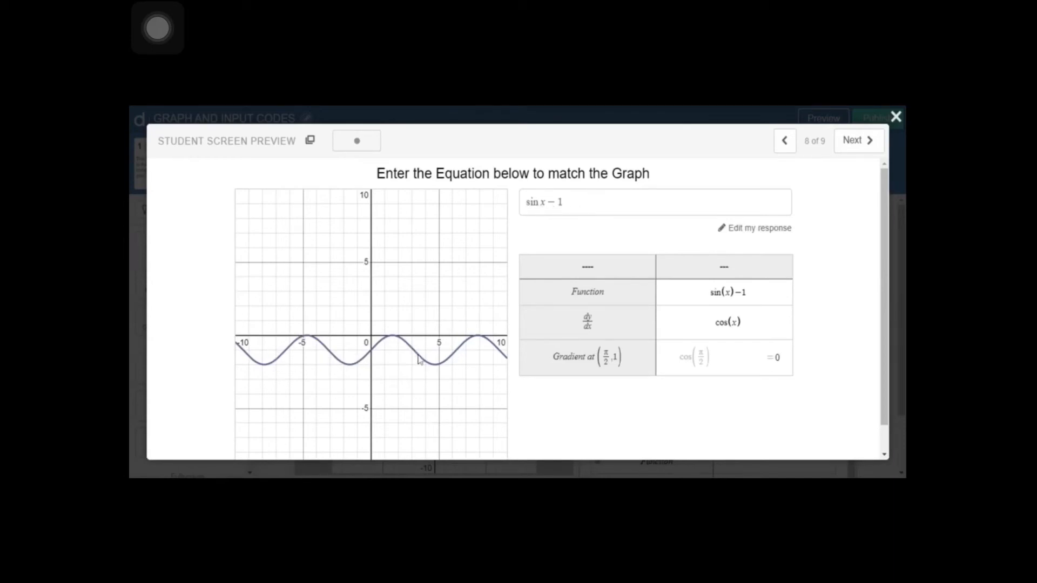
click(896, 117)
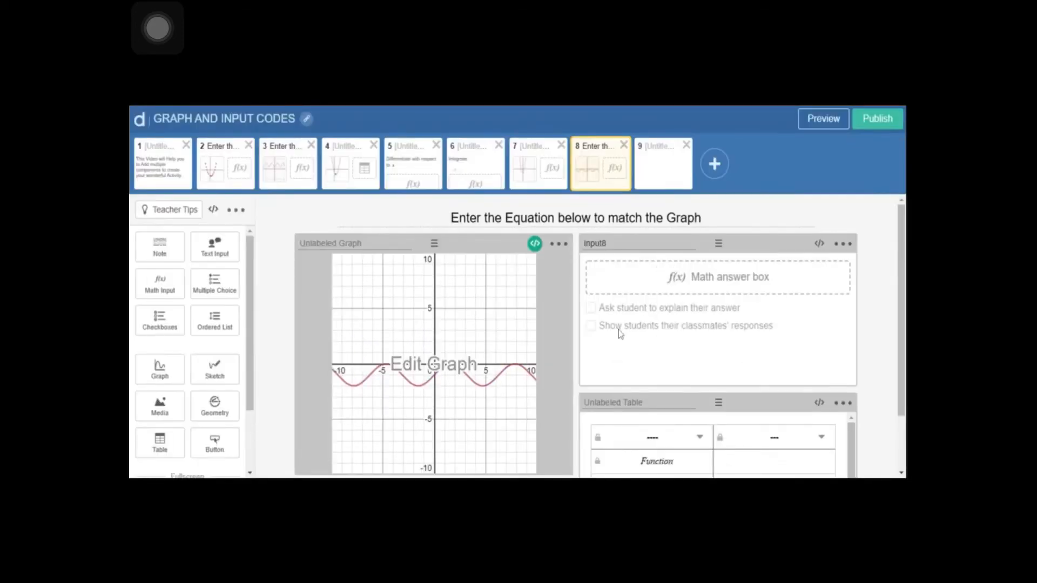
Add a second math input below the table on the eighth screen.
scroll(619, 333, down, 1)
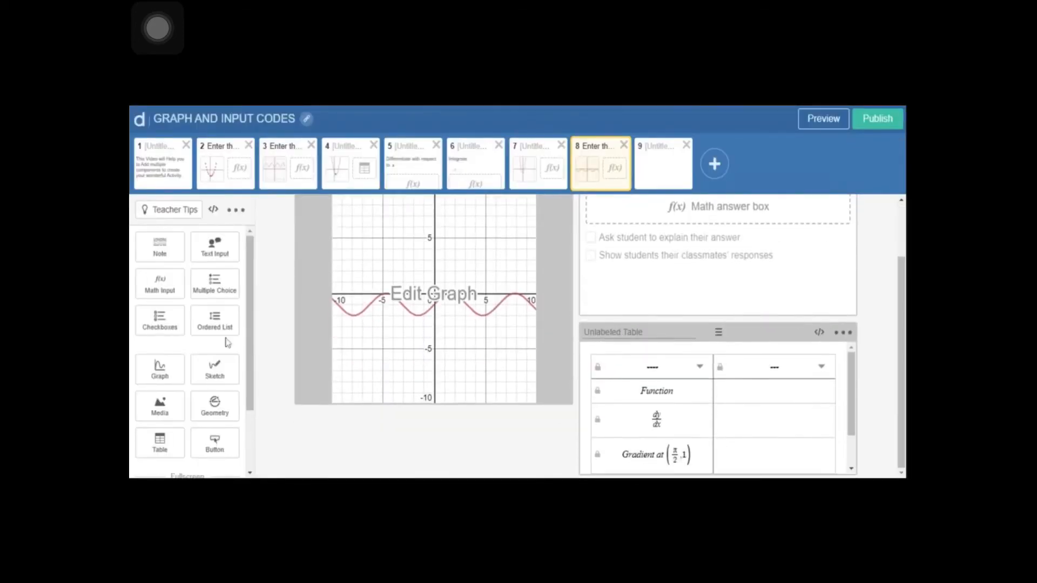
click(162, 291)
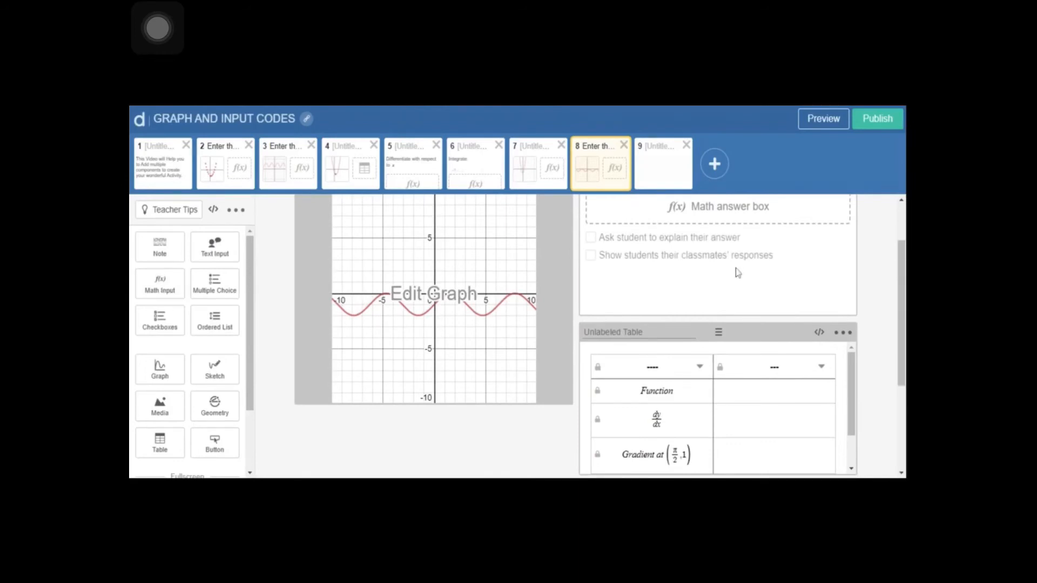
drag(902, 277, 891, 377)
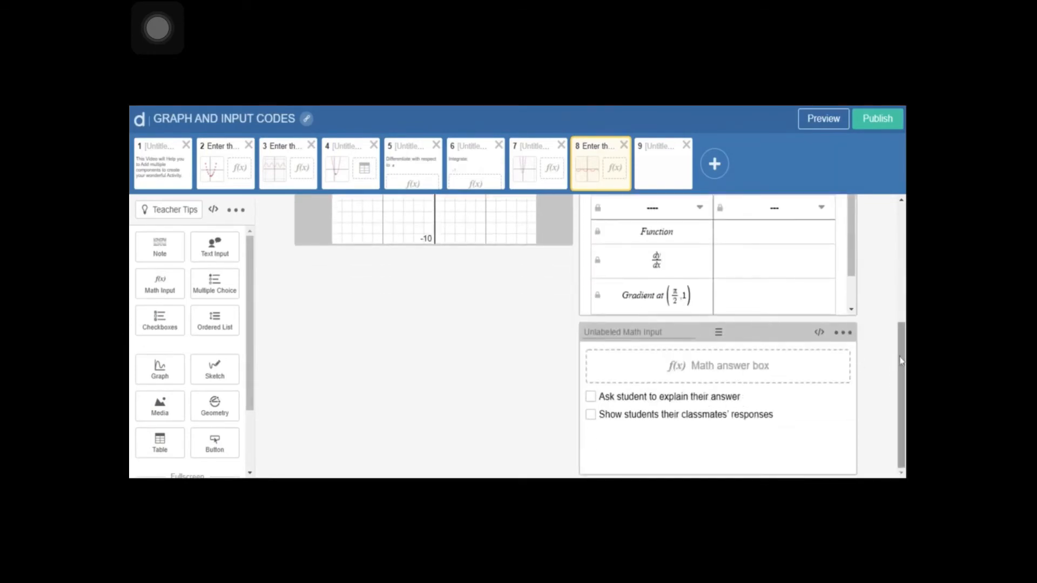
drag(902, 362, 897, 261)
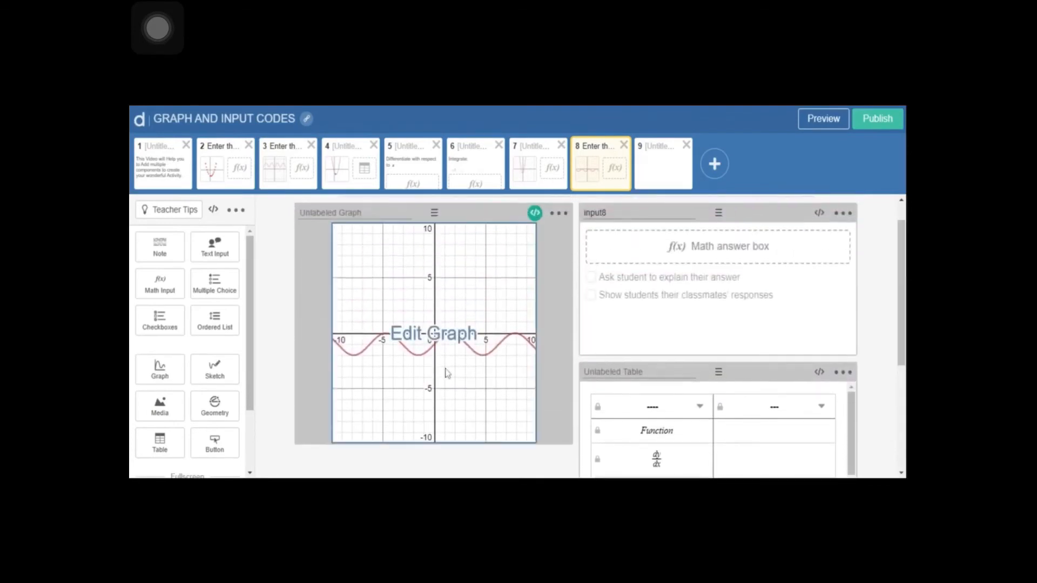
Edit the eighth screen's graph and change its first expression to g(x) = sin(2x)-1.
click(433, 338)
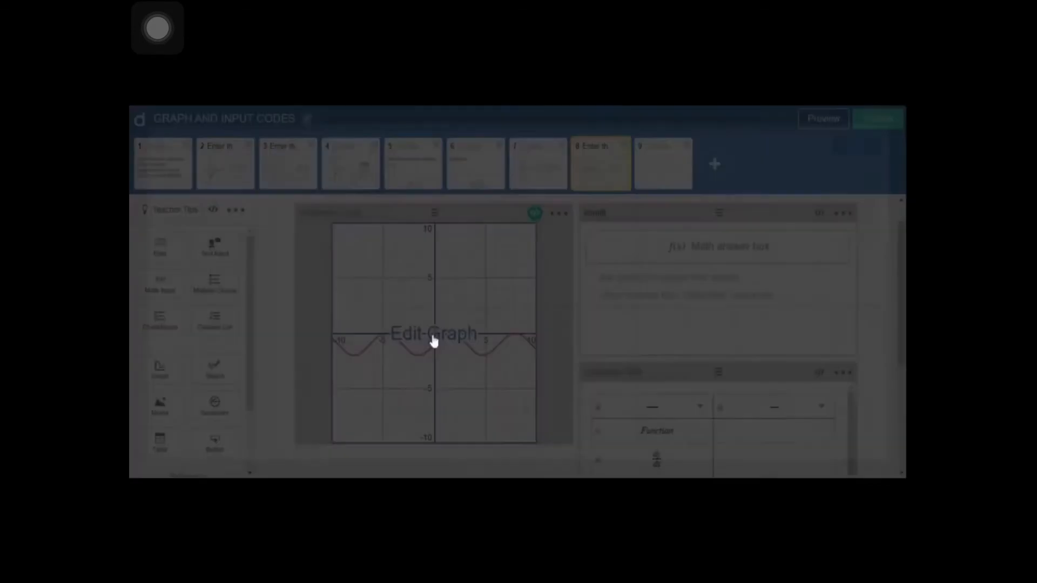
click(254, 295)
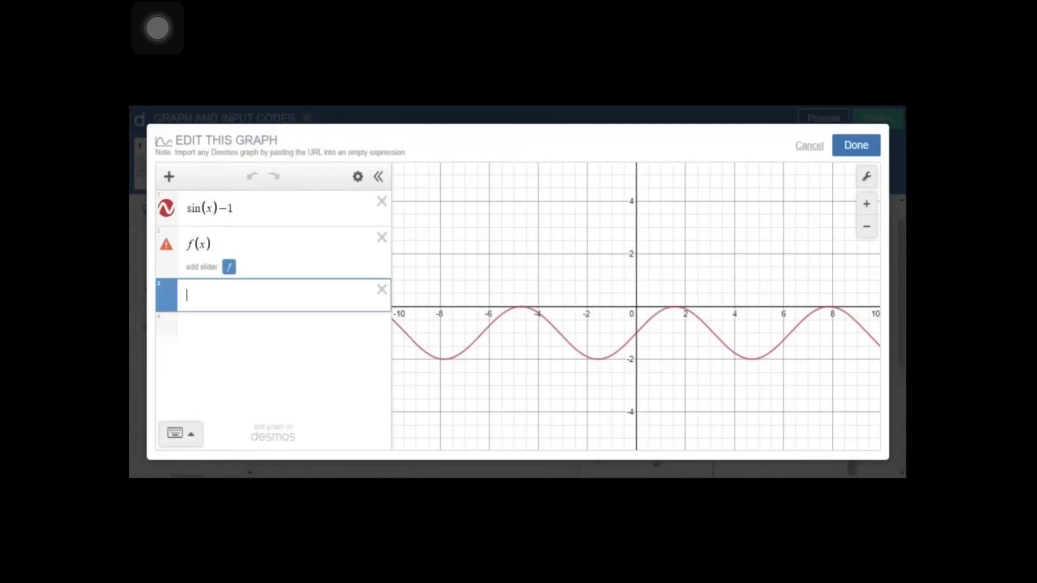
click(242, 209)
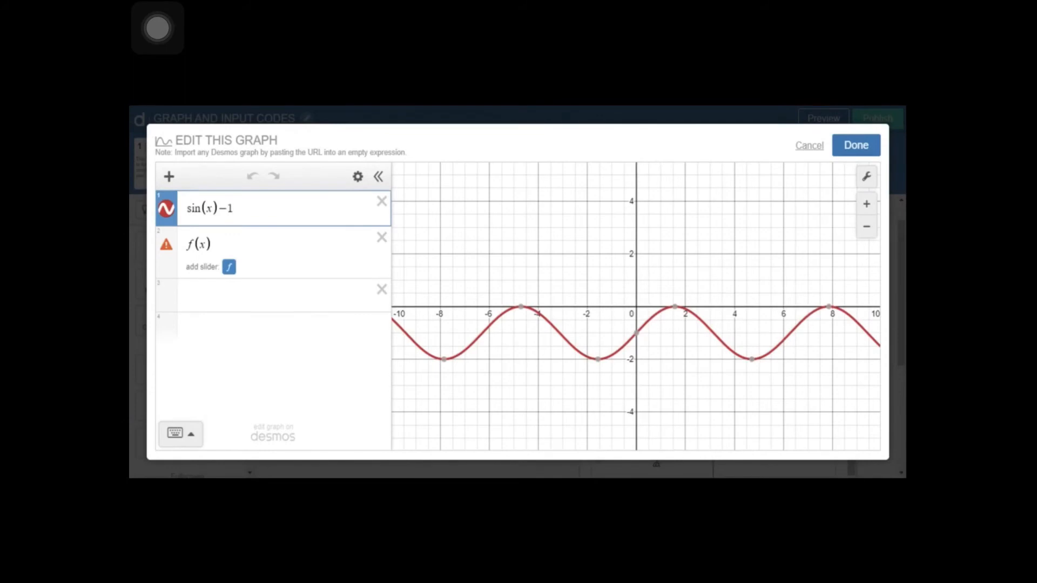
text(2)
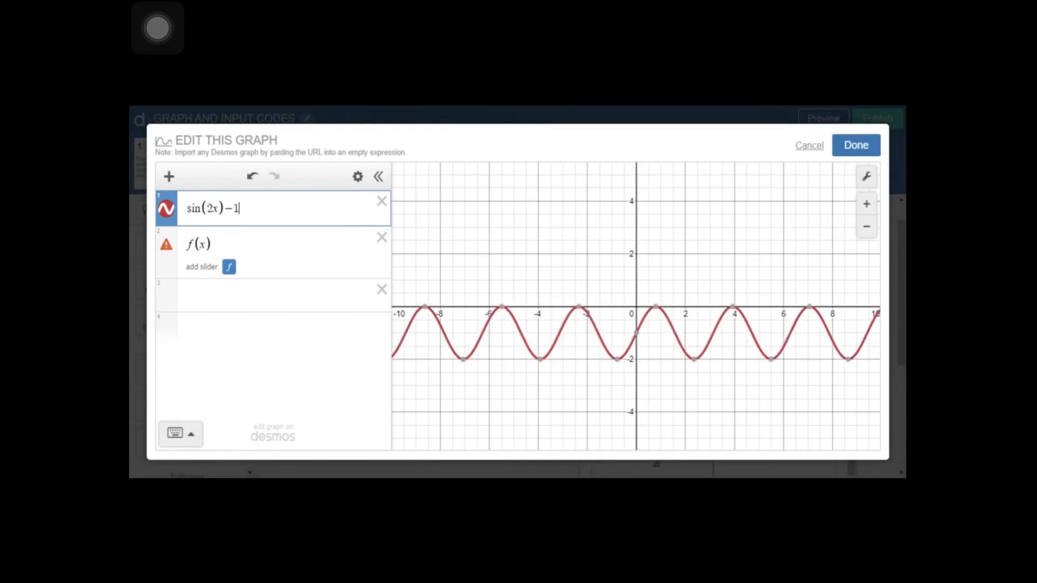
click(215, 309)
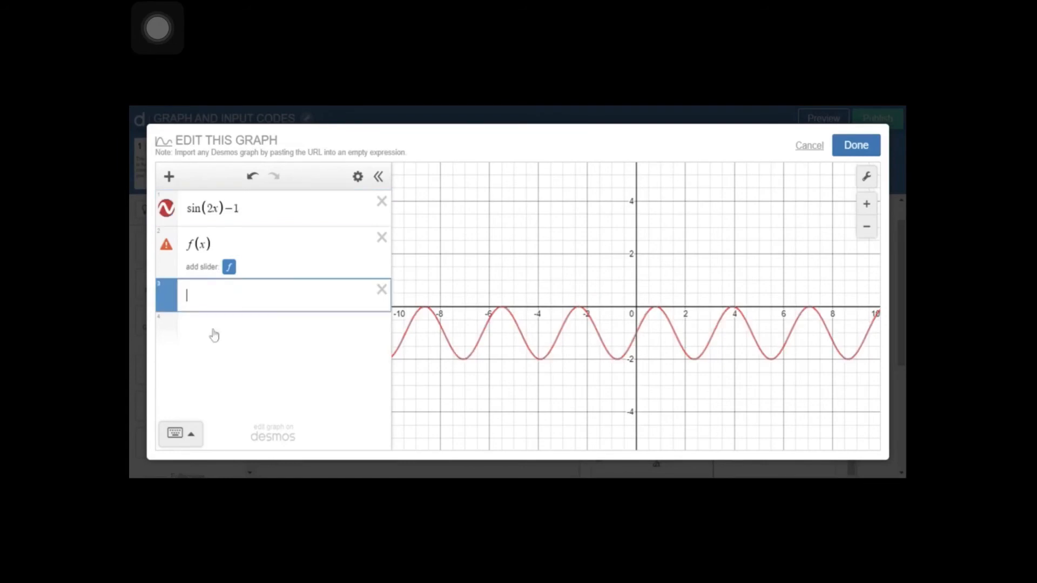
text(())
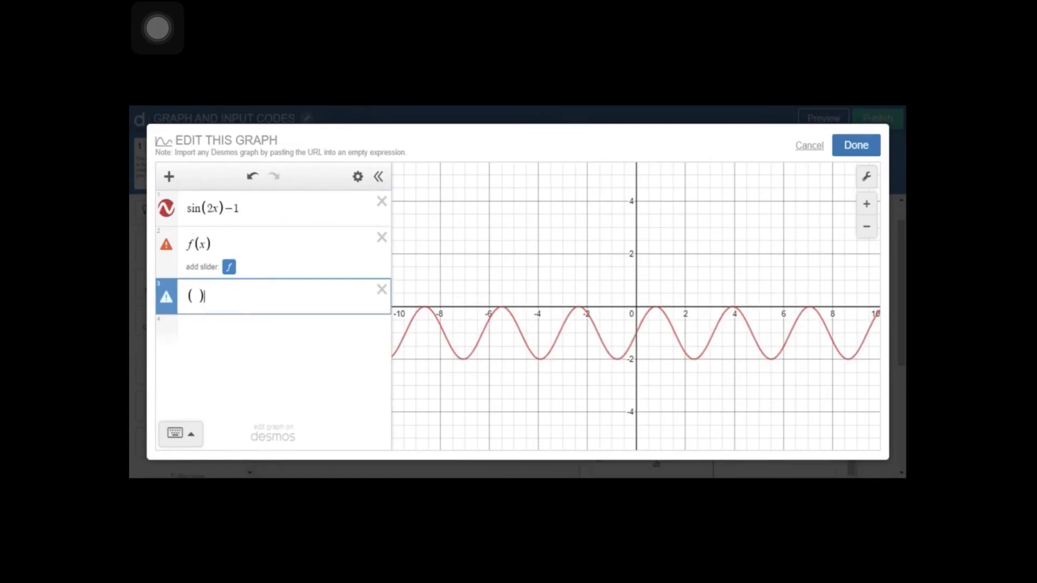
click(187, 208)
text(g()
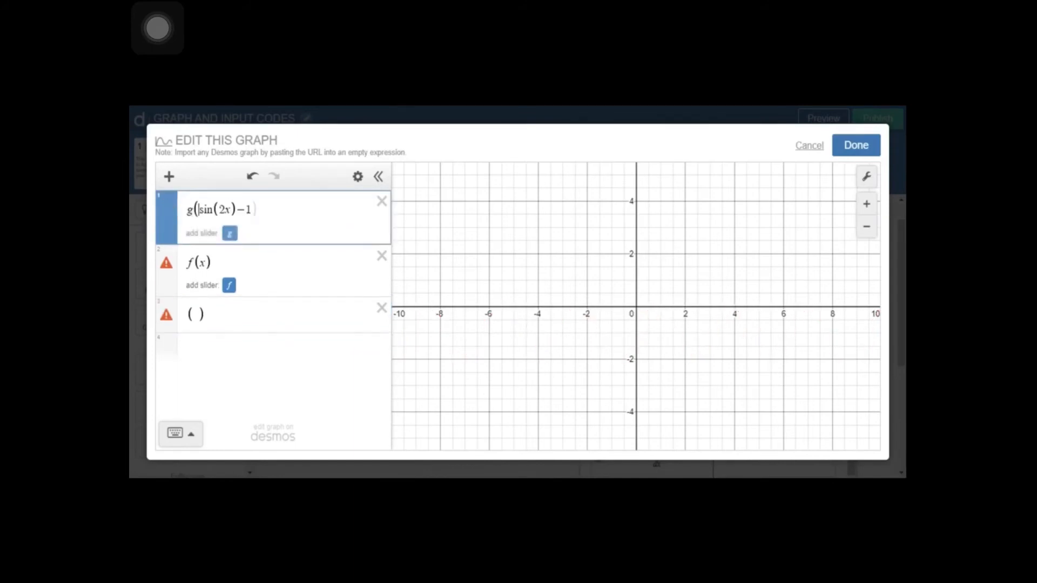
text(x) =)
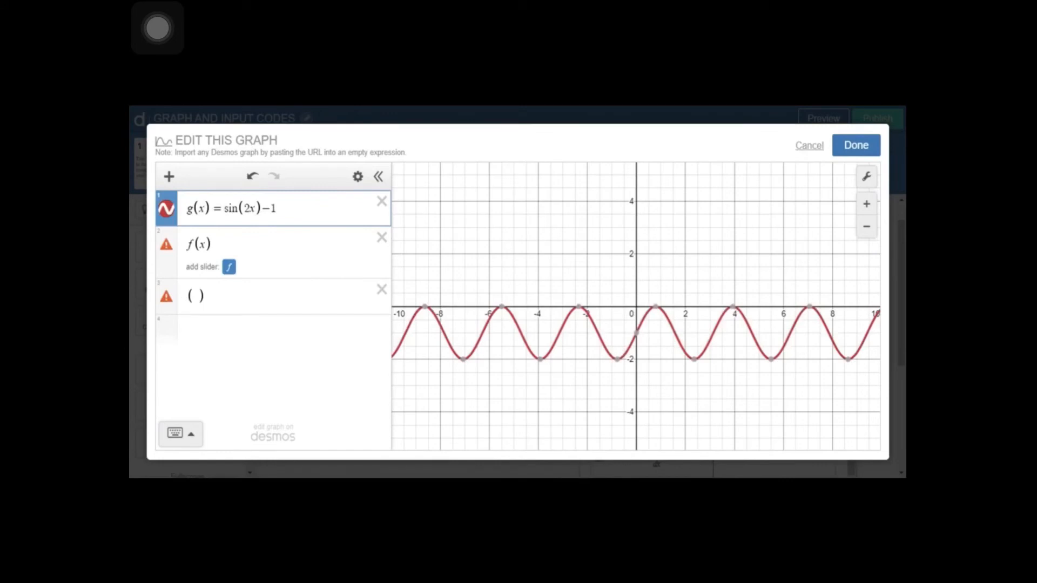
Complete the third expression as the point (π/2, g(π/2)).
click(185, 301)
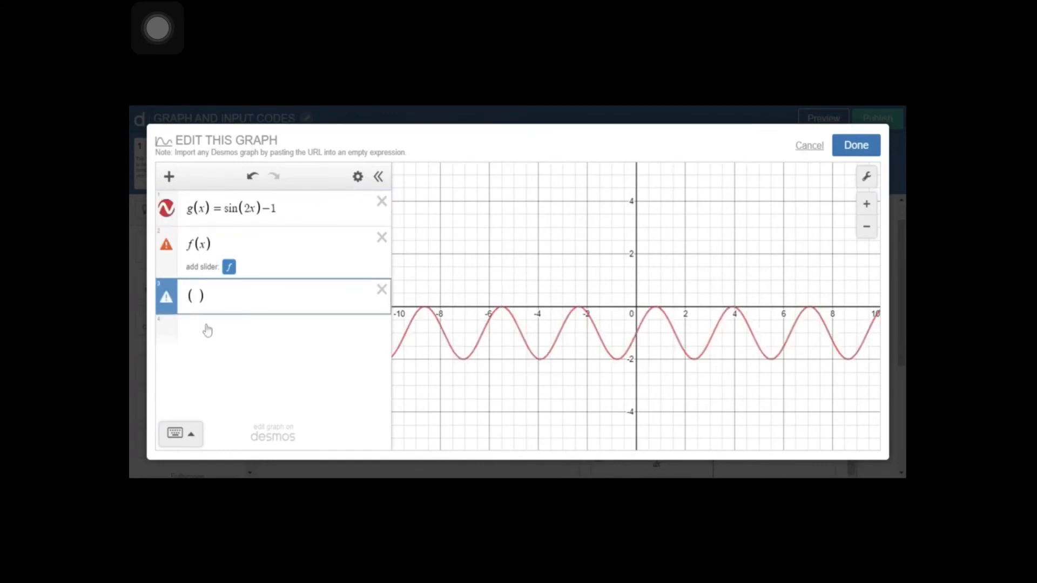
text(pi/2)
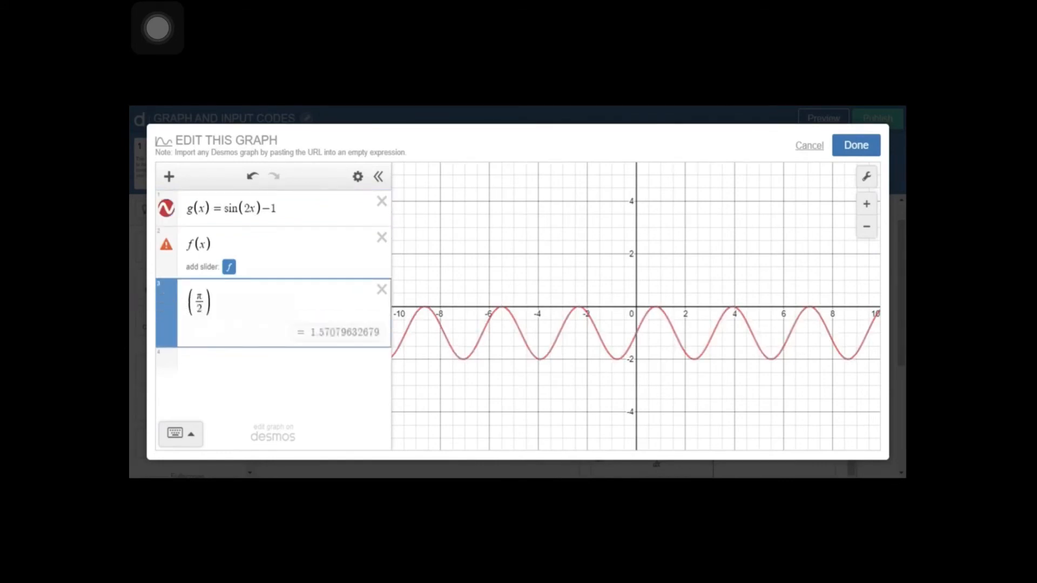
text(,g())
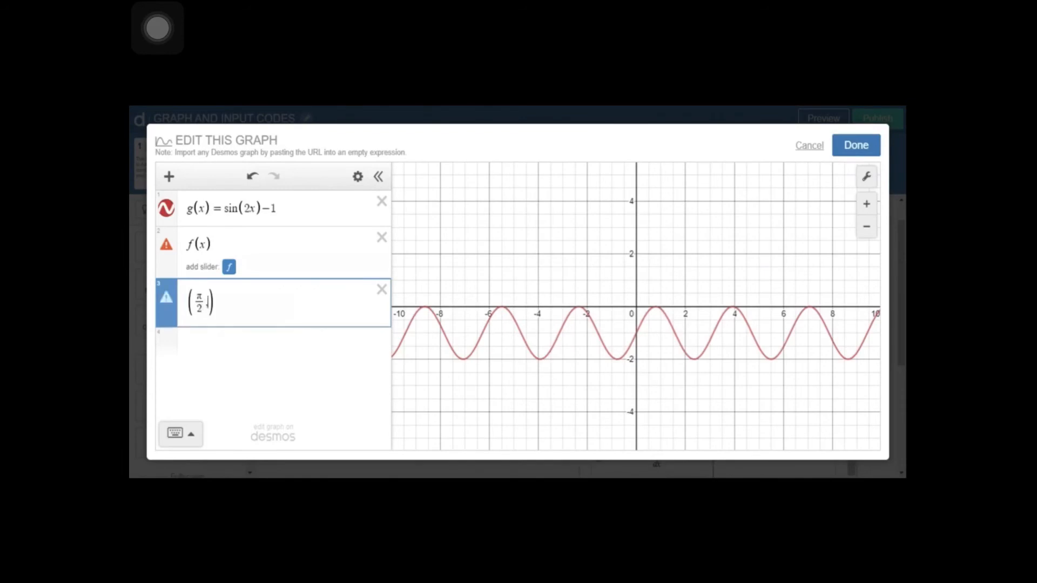
text(pi/2)
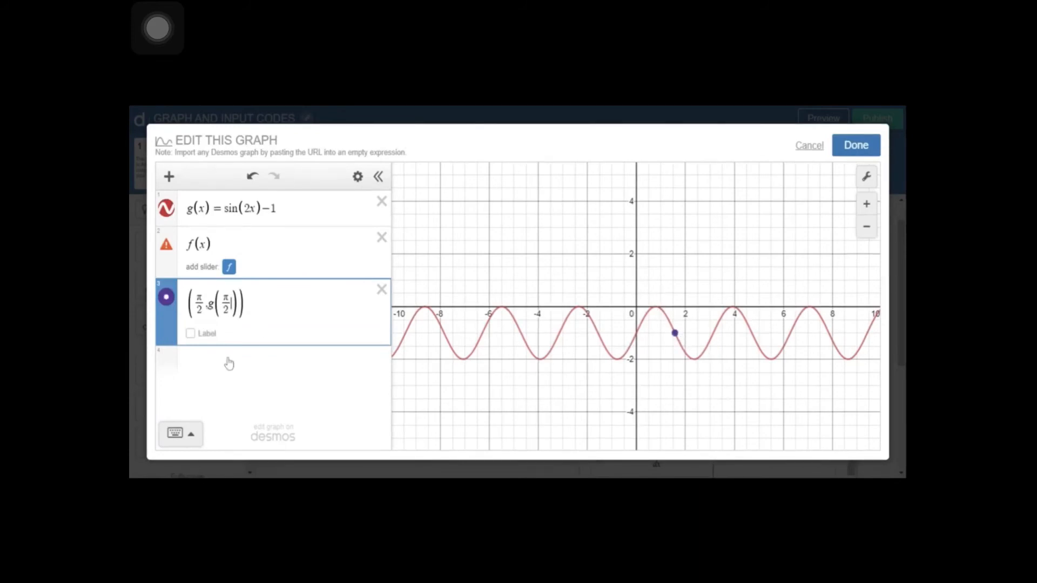
Add the expression h(x) below the point.
click(228, 362)
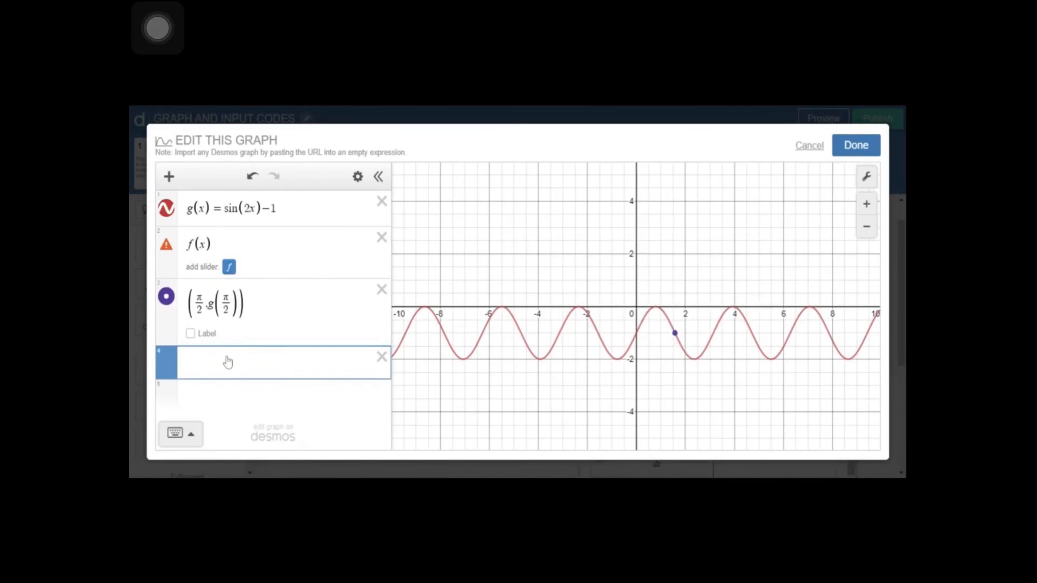
text(h())
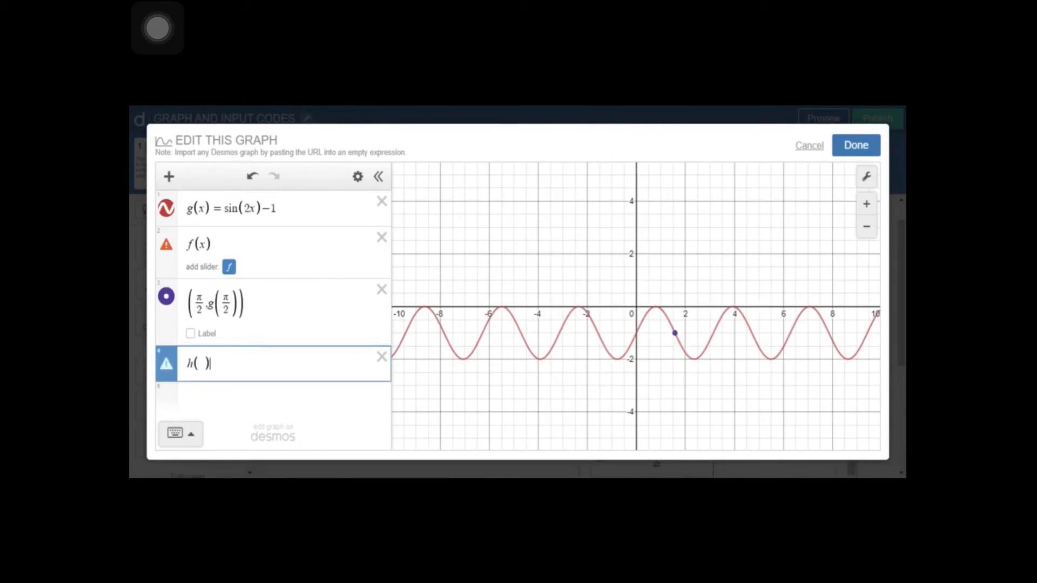
text(x)
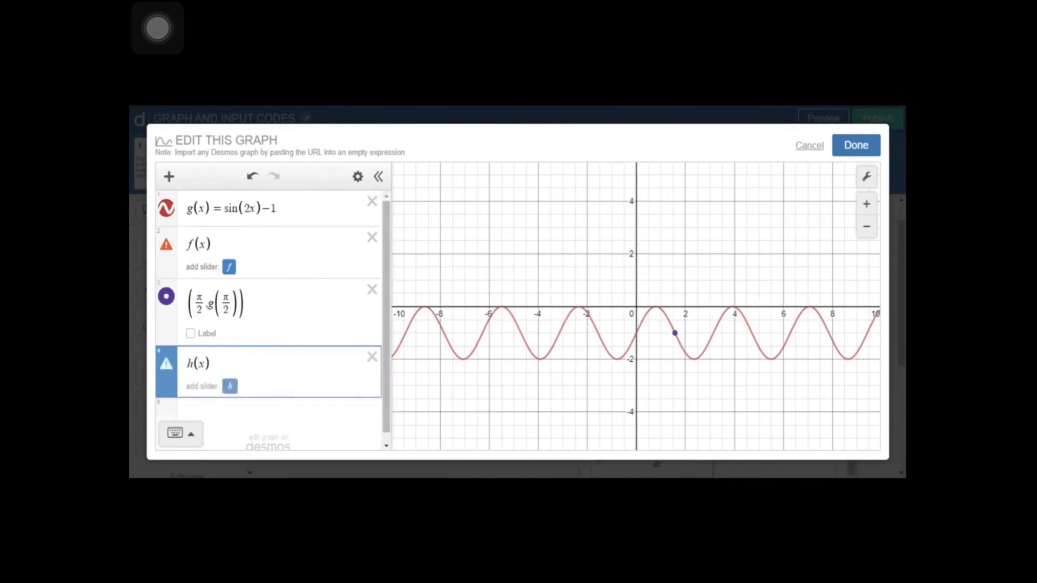
Add a temporary h slider to colour the h(x) line black, delete the slider and save the graph.
click(229, 387)
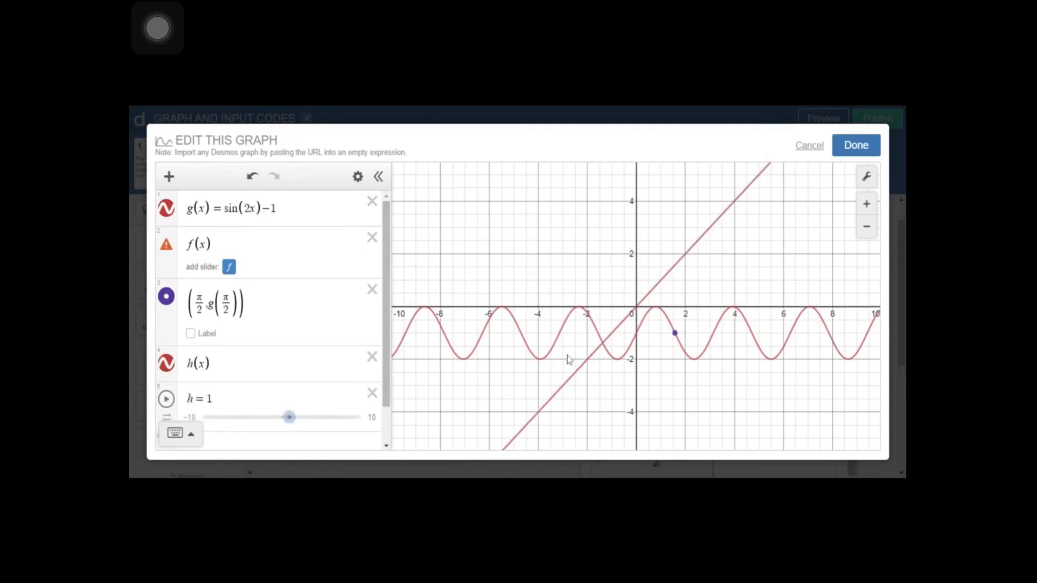
click(358, 178)
click(167, 363)
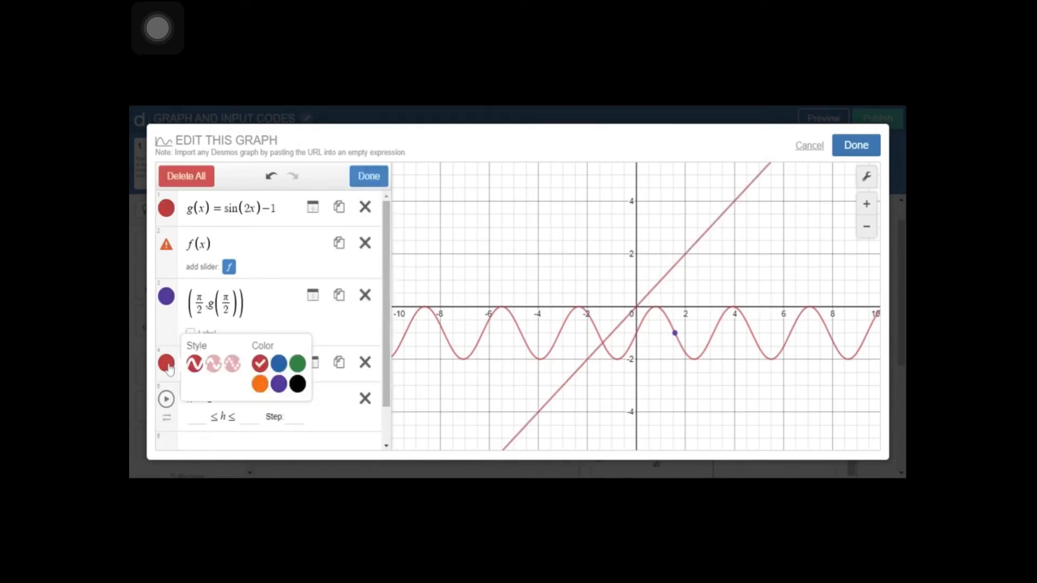
click(297, 384)
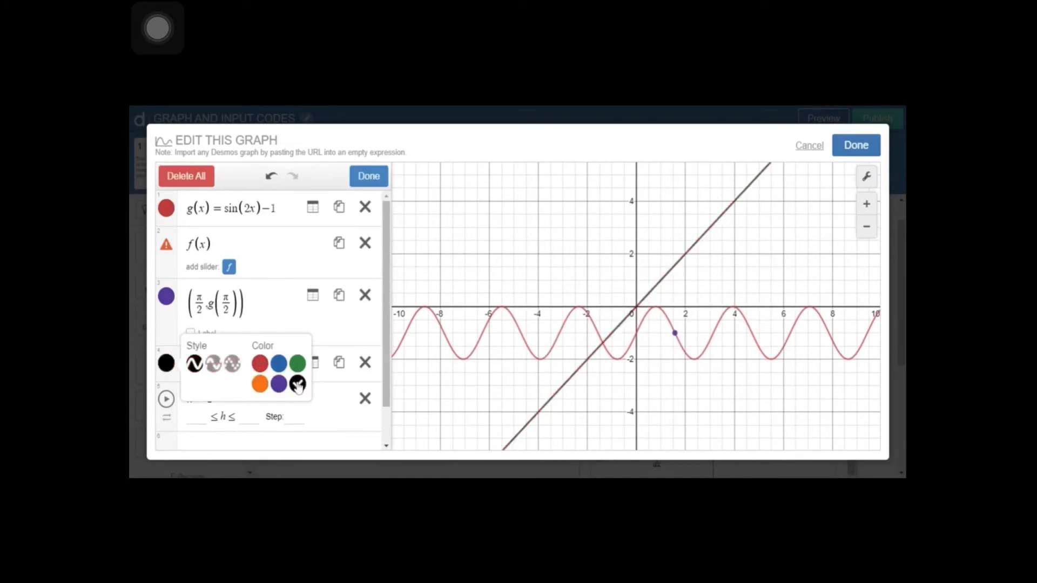
click(369, 177)
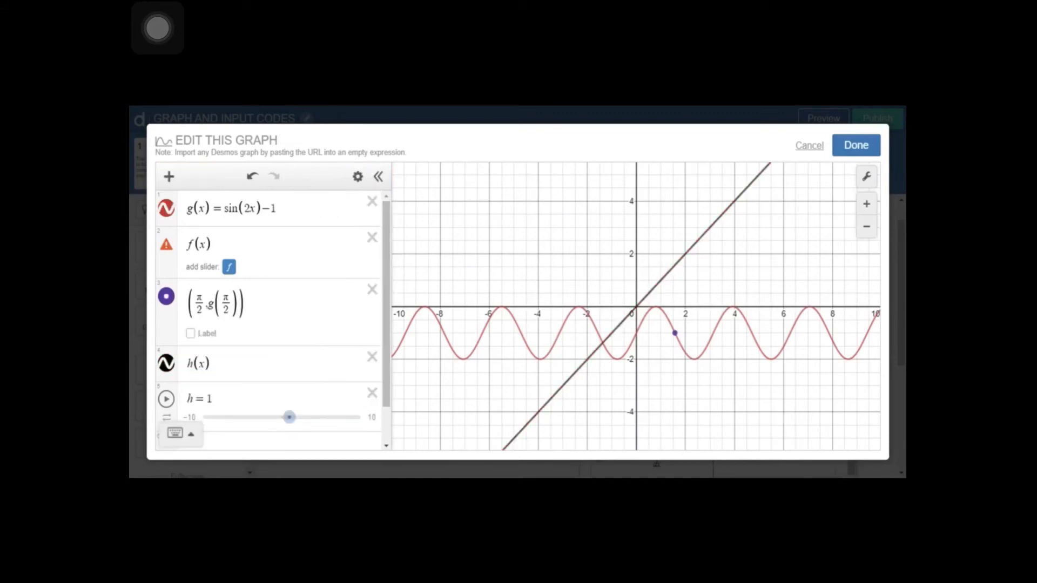
click(373, 393)
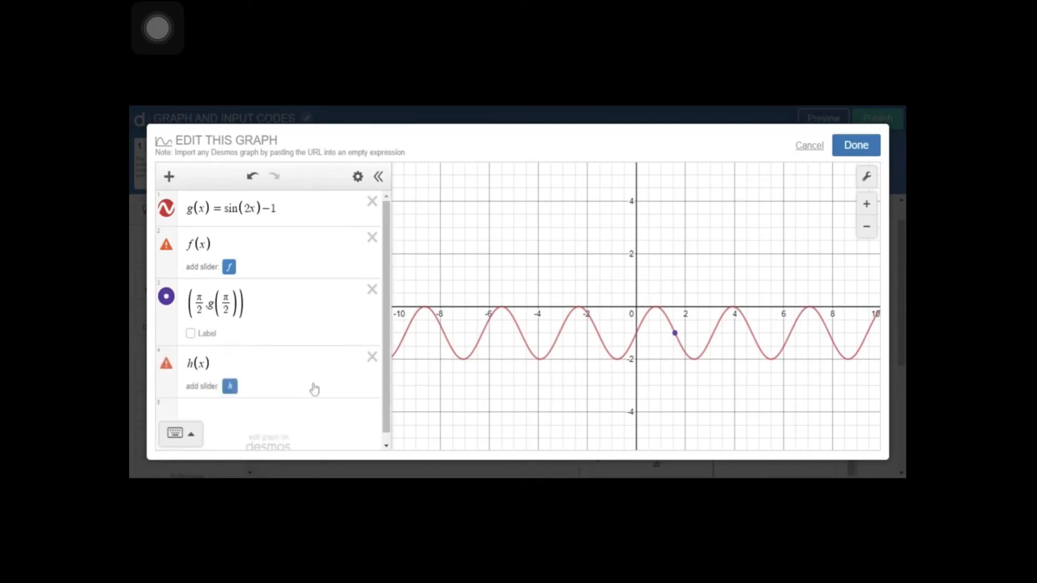
click(852, 153)
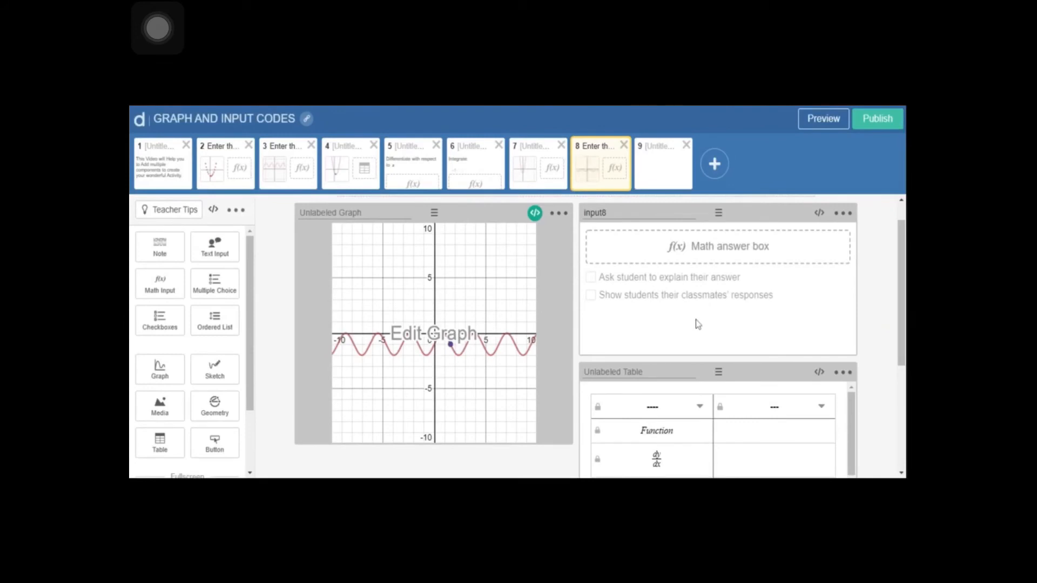
Name the new math input below the table "input8a".
scroll(698, 324, down, 4)
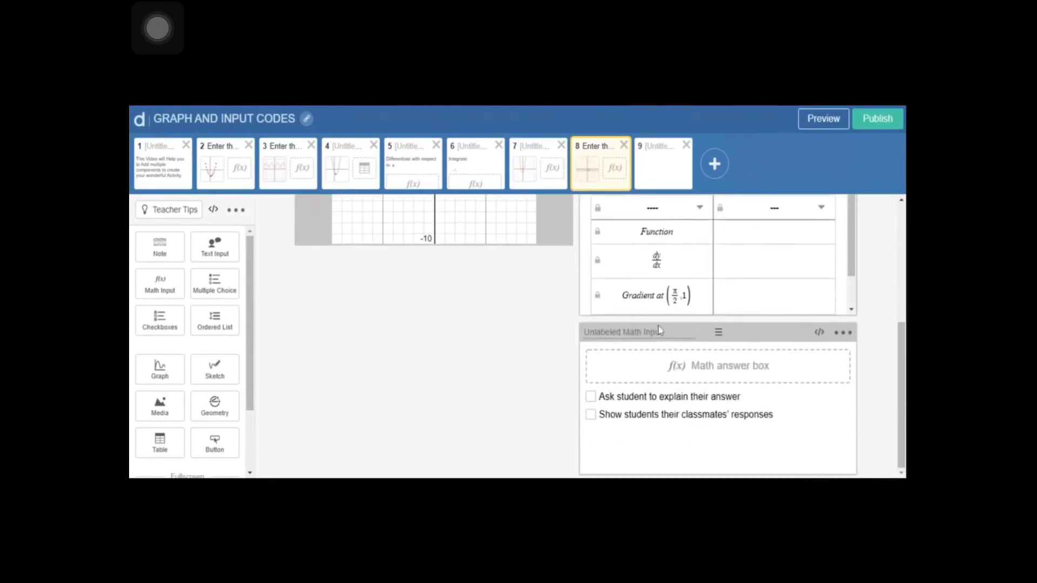
text(input8a)
key(BackSpace)
scroll(432, 351, up, 5)
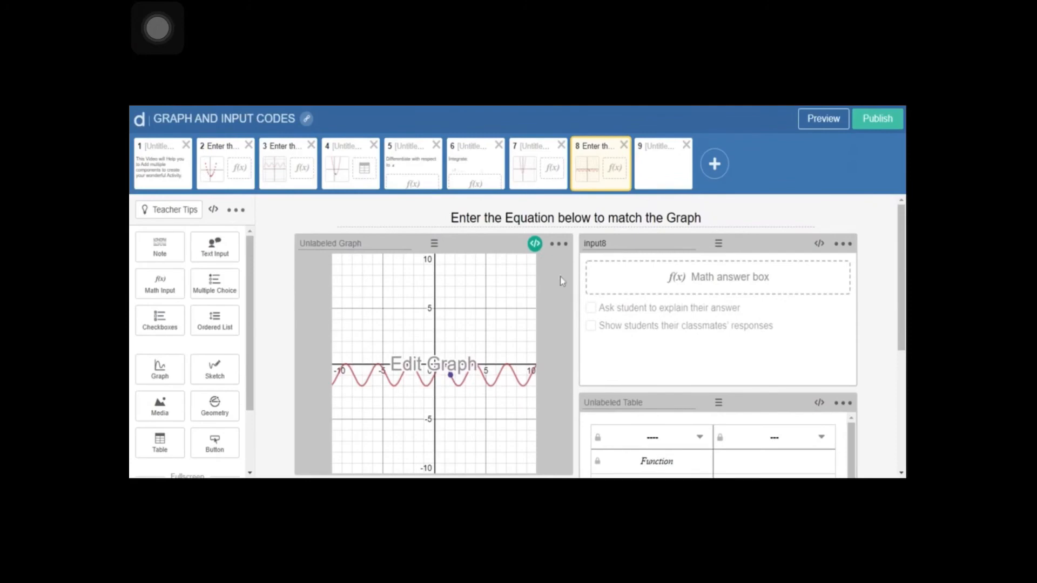
Start a second line in the graph's script that defines function "h" with simpleFunction.
click(535, 244)
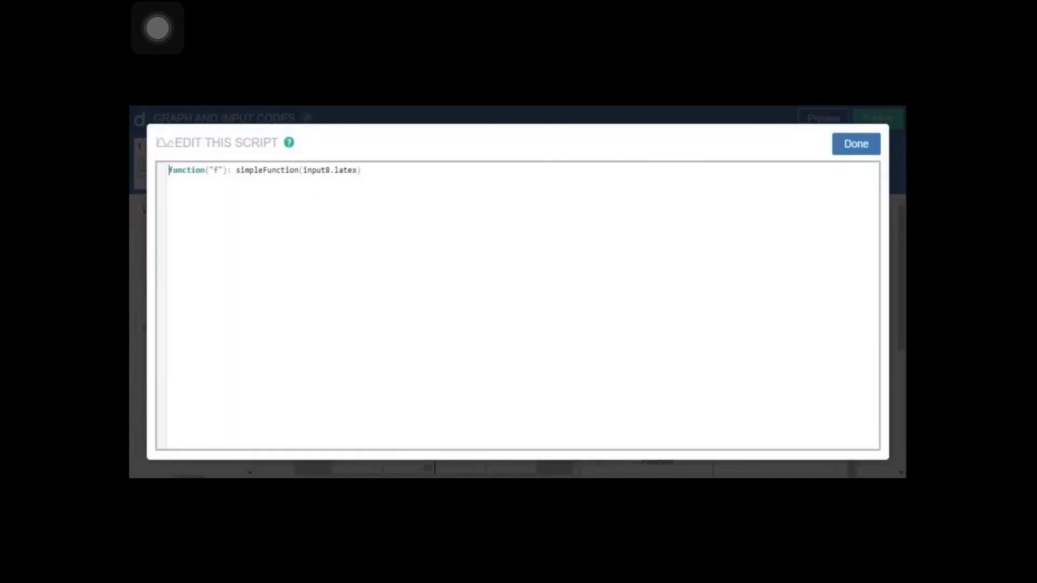
key(Return)
key(Return)
text(f)
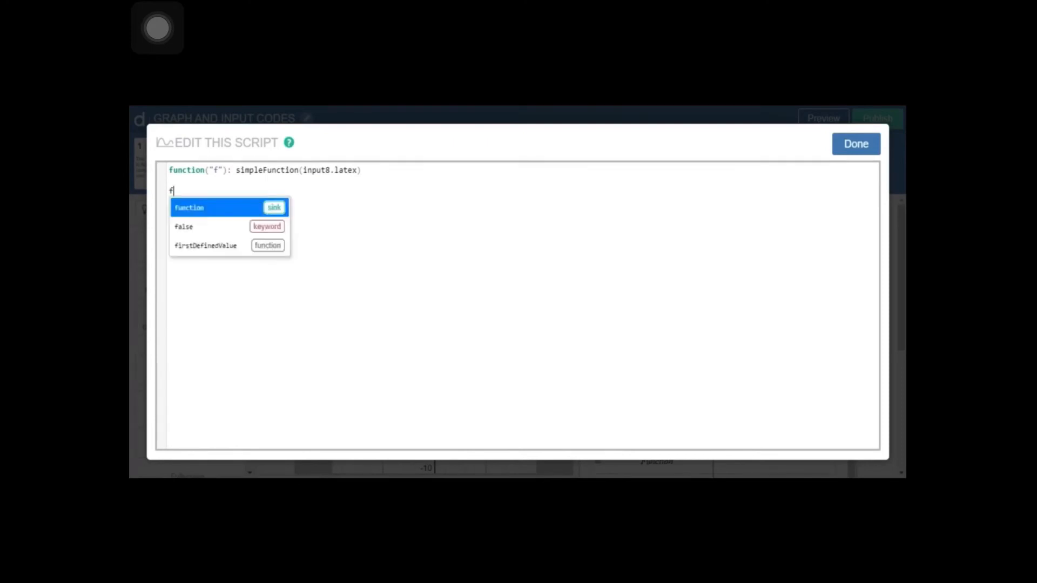
key(Return)
text(h"))
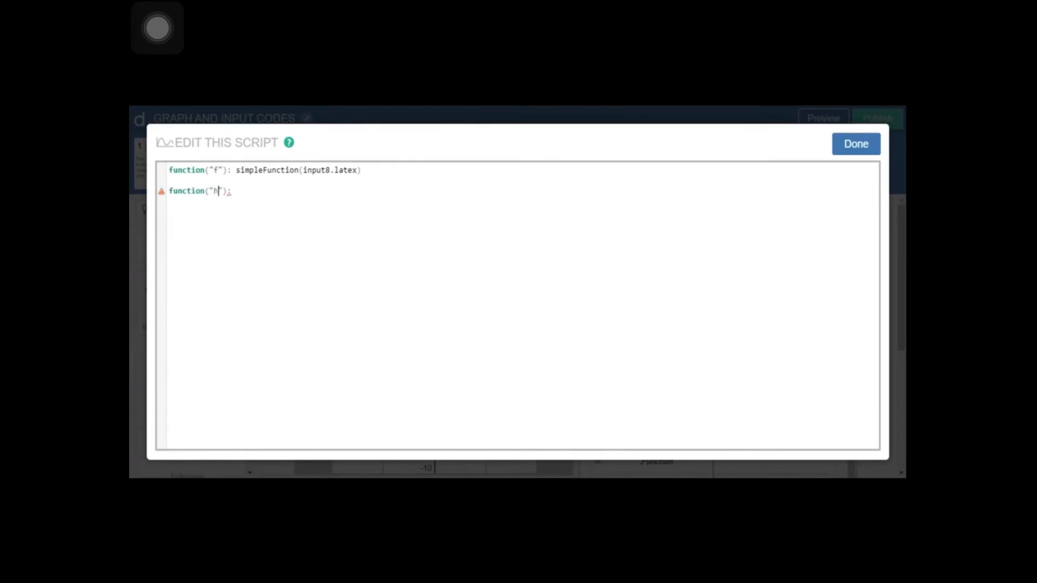
text(: si)
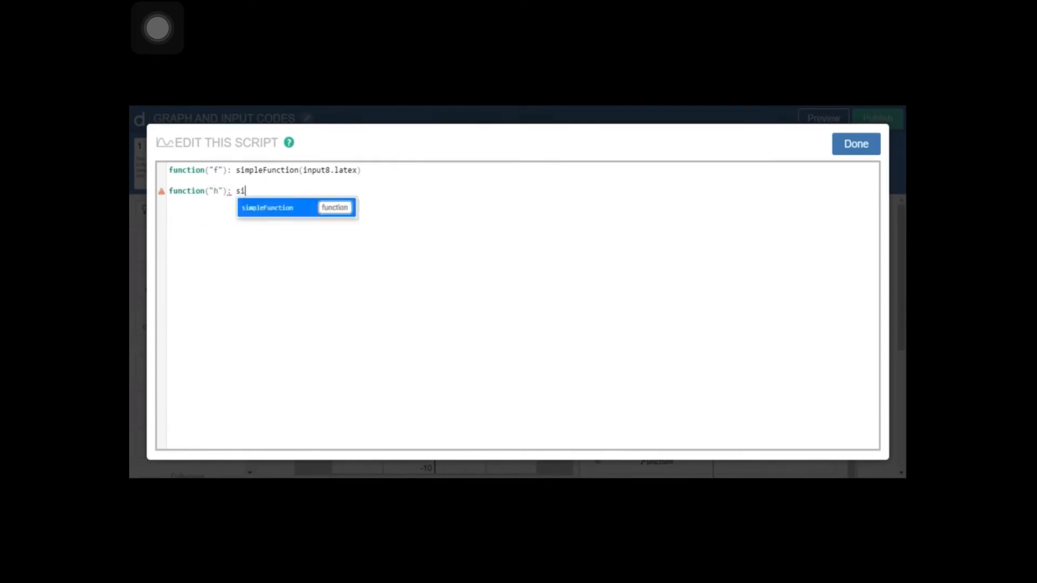
key(Return)
Give the "h" function the argument input8a.latex, save the script and check the student preview.
text(in)
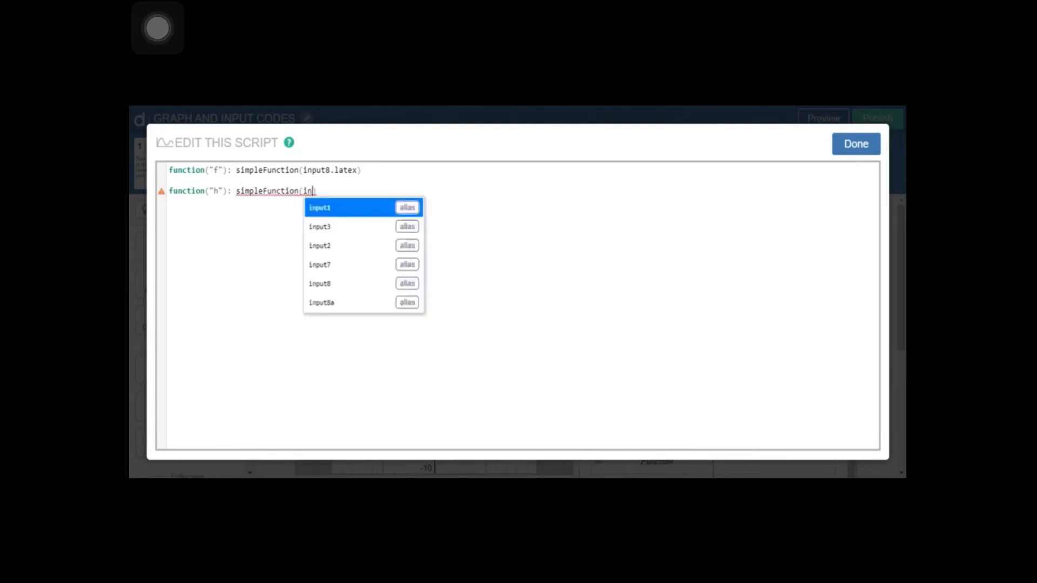
key(Down)
key(Down)
key(Down)
key(Down)
key(Down)
key(Return)
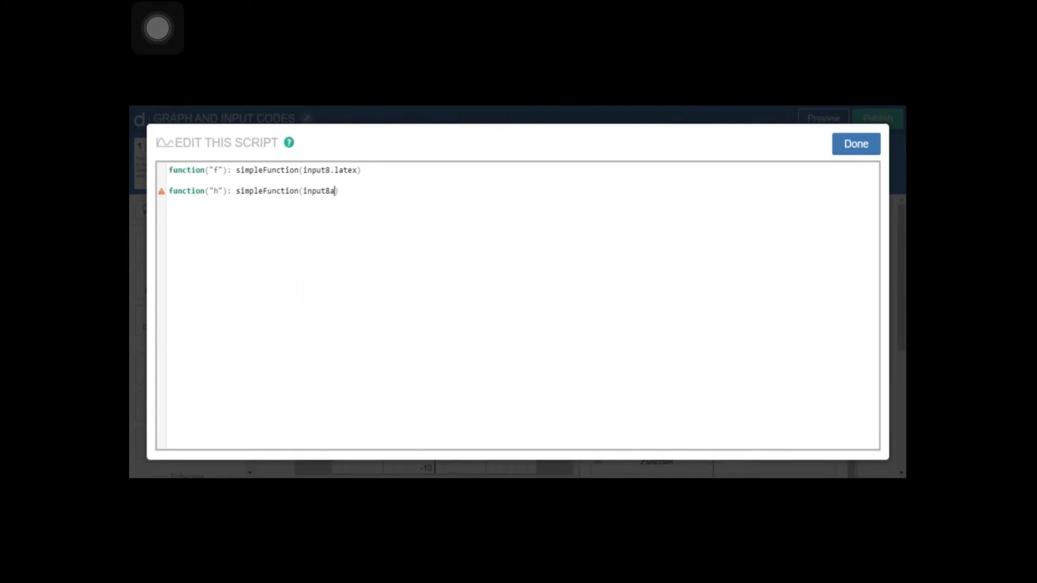
text(.)
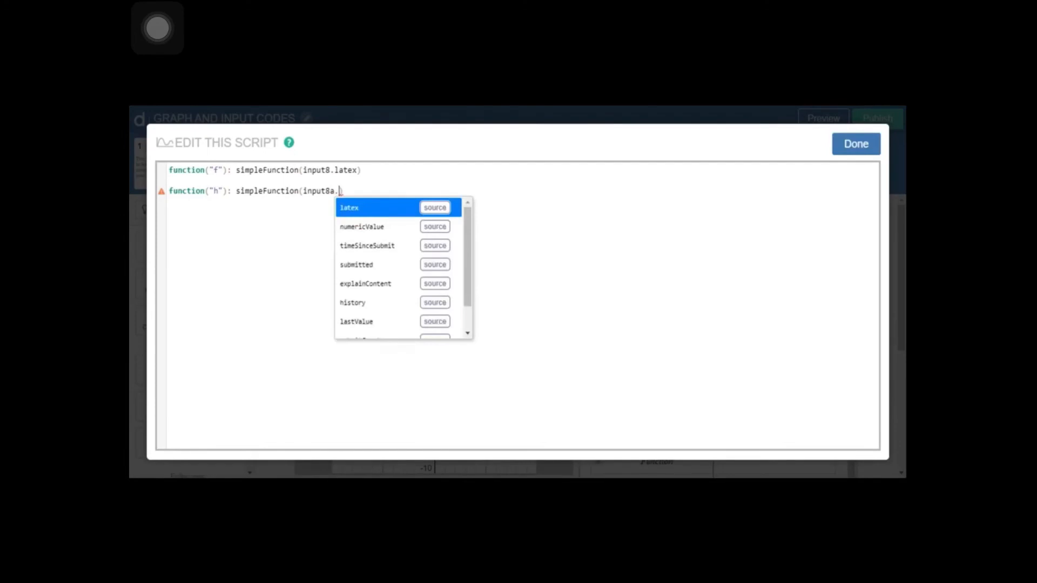
key(Return)
key(End)
key(Return)
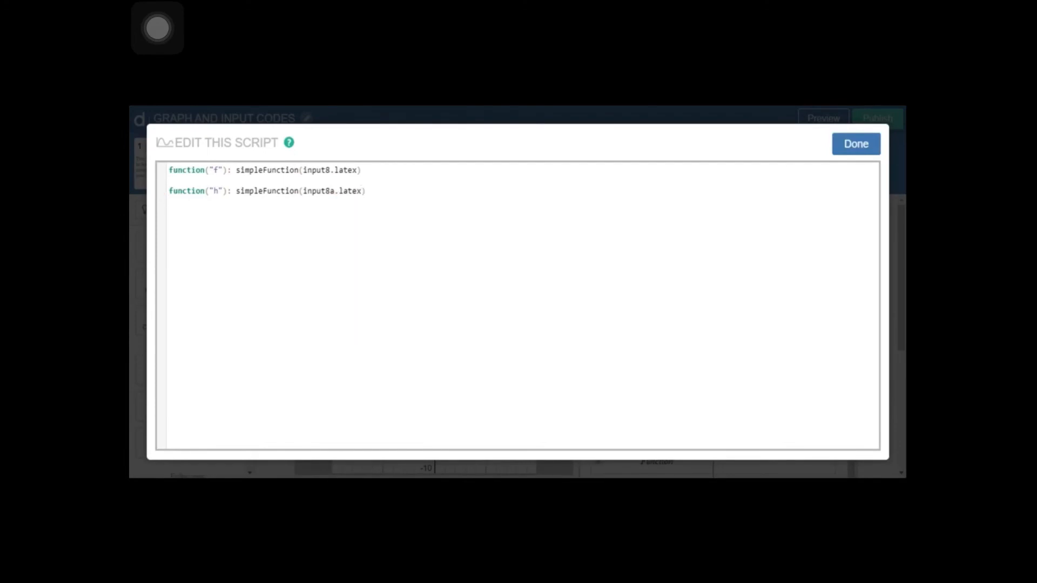
click(842, 151)
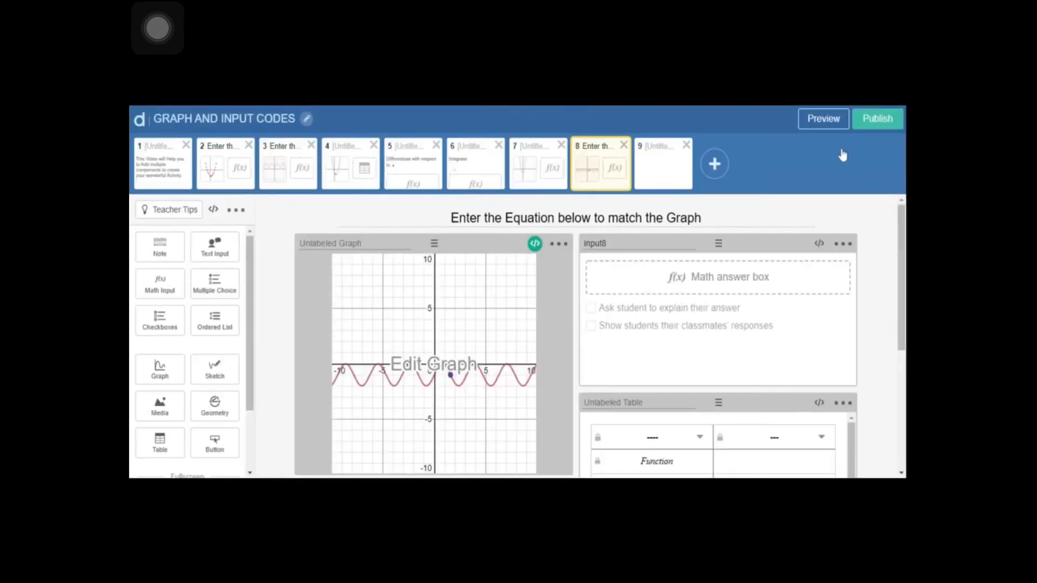
click(820, 127)
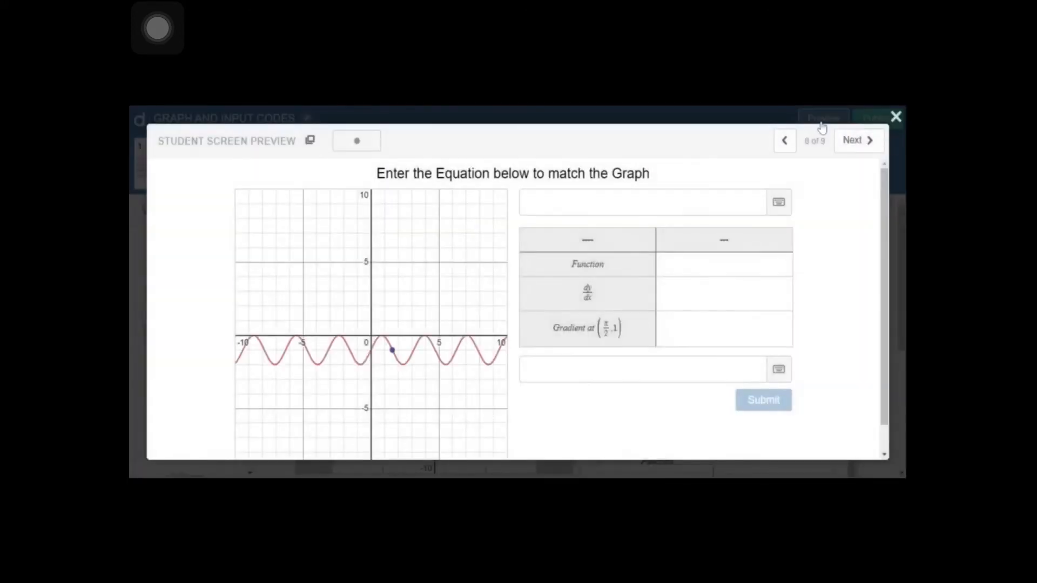
click(895, 117)
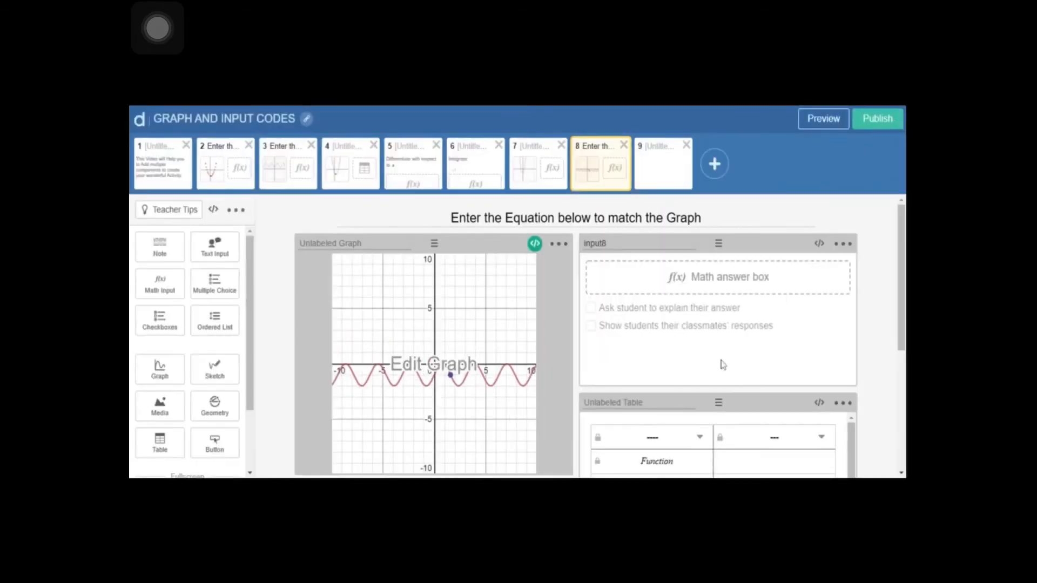
Show the label of the point (π/2, g(π/2)) on the graph and correct the table's gradient row to (π/2, −1).
scroll(724, 365, down, 3)
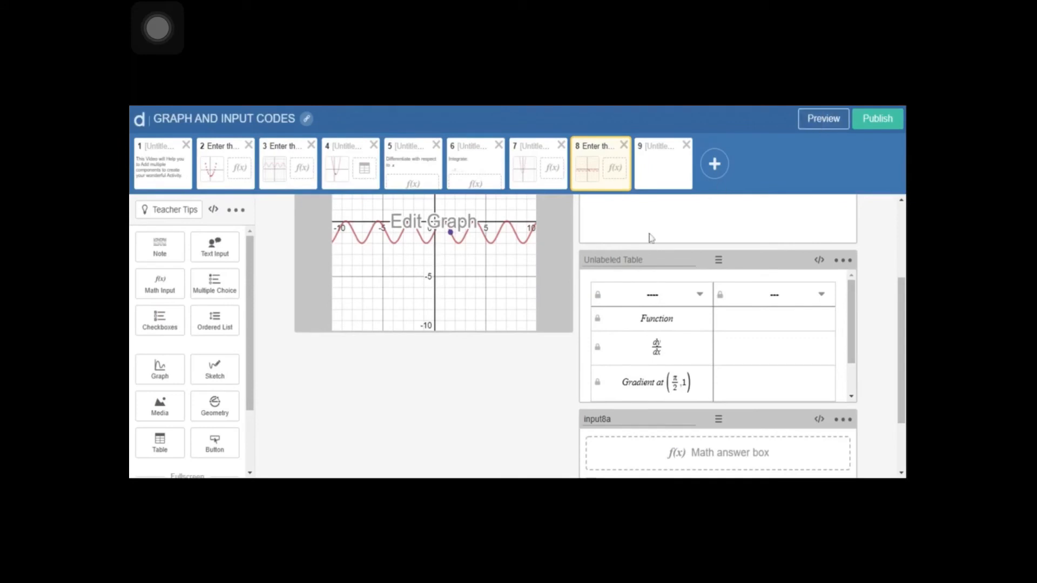
click(435, 222)
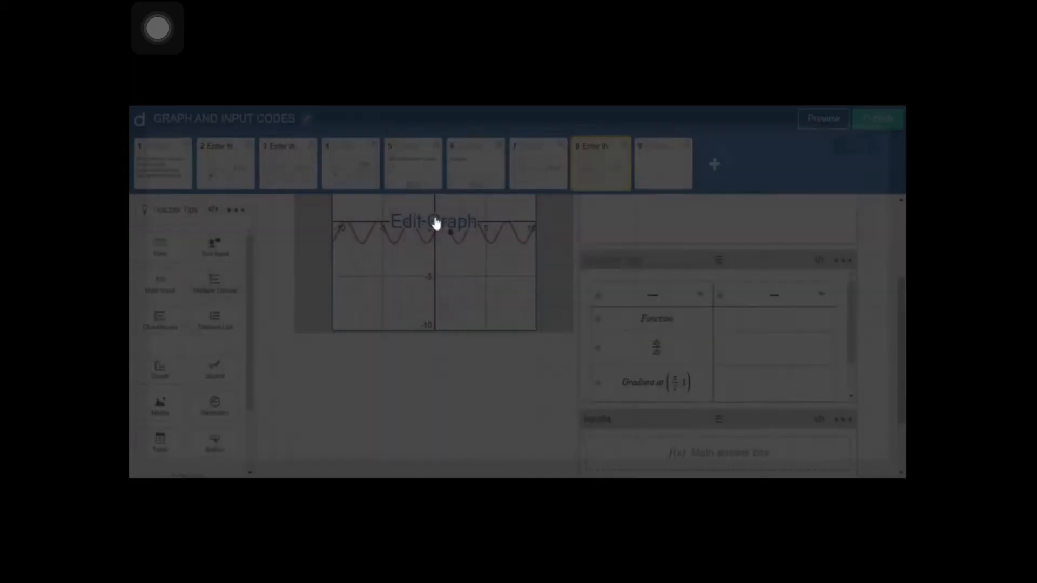
click(191, 334)
click(191, 334)
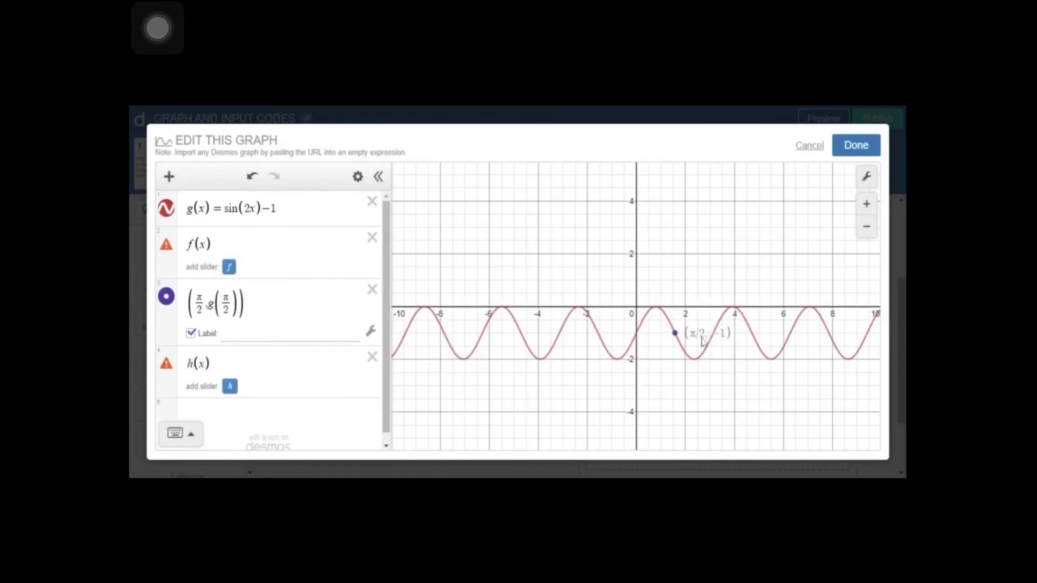
click(849, 151)
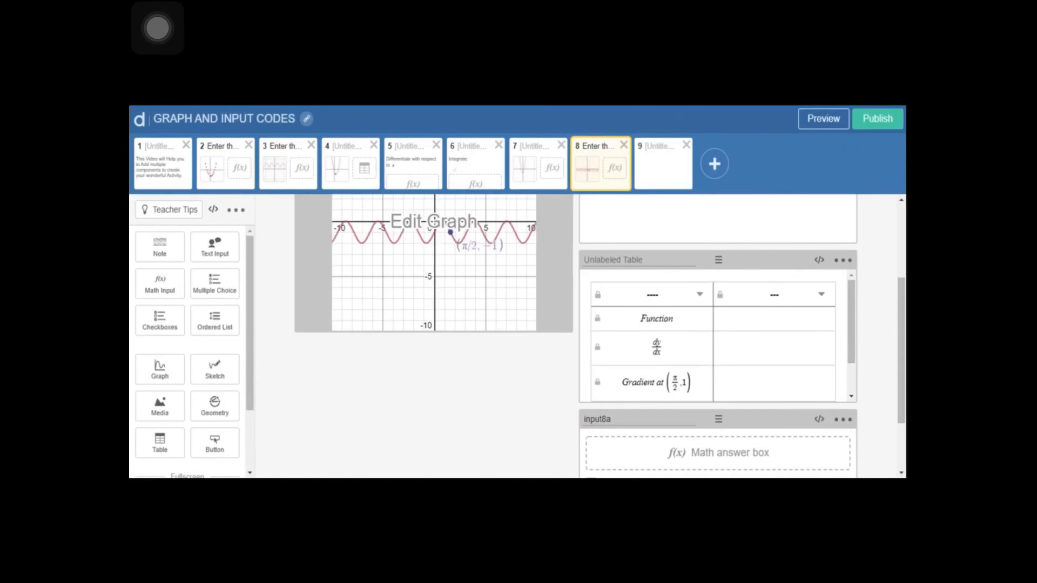
click(683, 383)
text(,-)
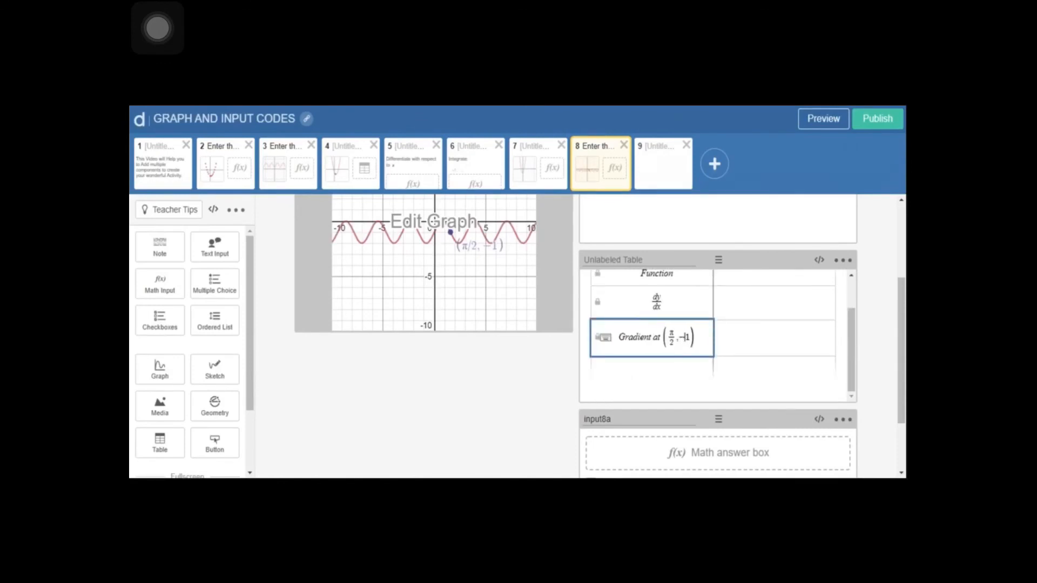
Preview the screen as a student and enter y = sin(2x) − 1 in the math input above the table.
click(823, 124)
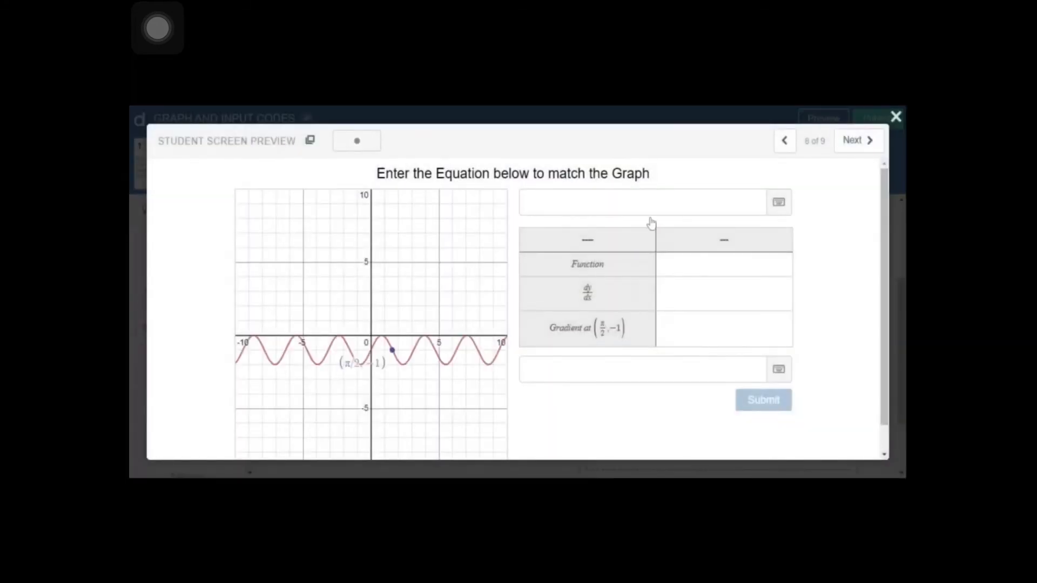
click(648, 205)
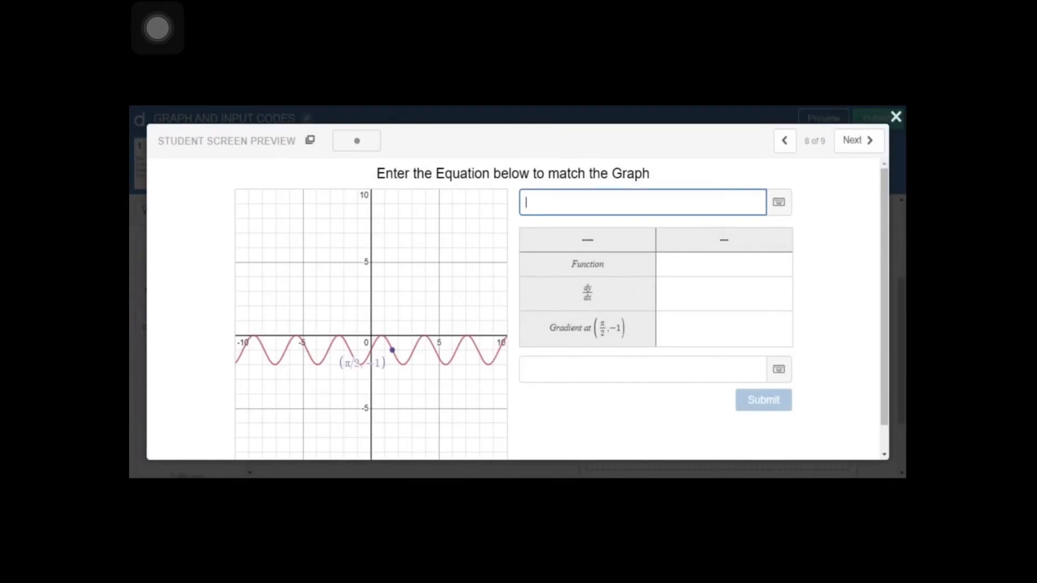
text(y=sin())
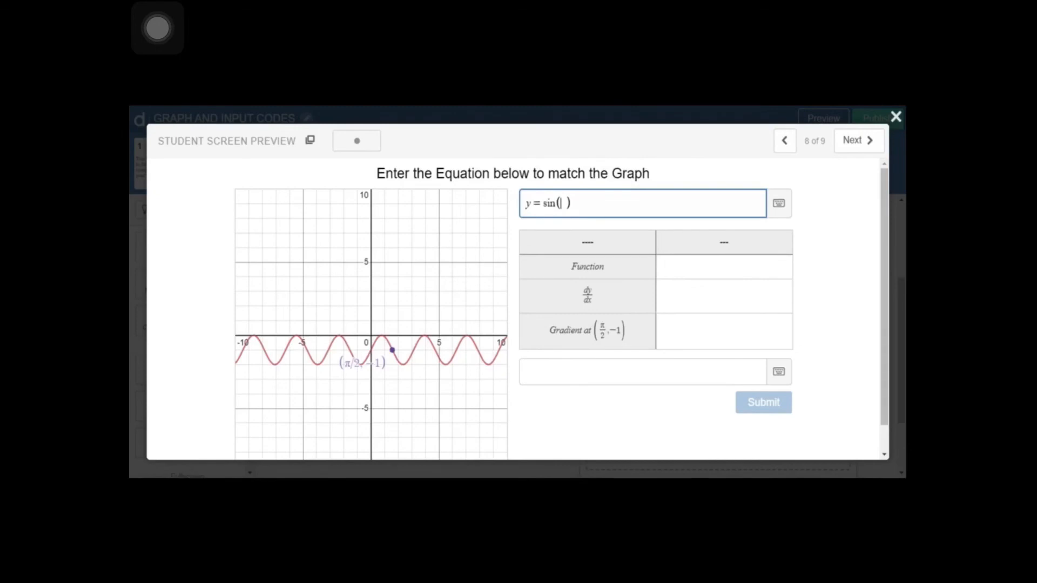
text(x)
key(Left)
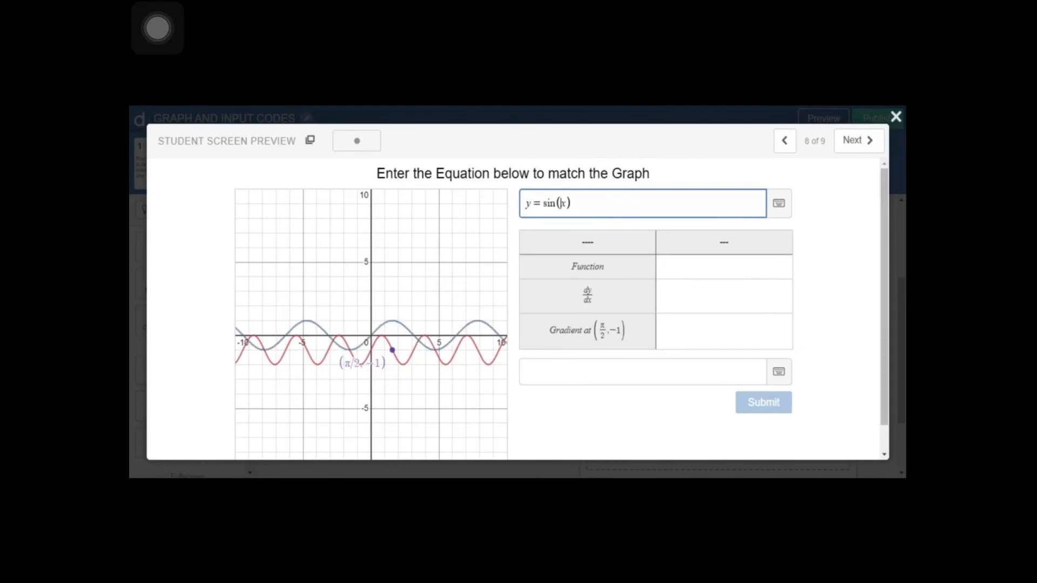
text(2)
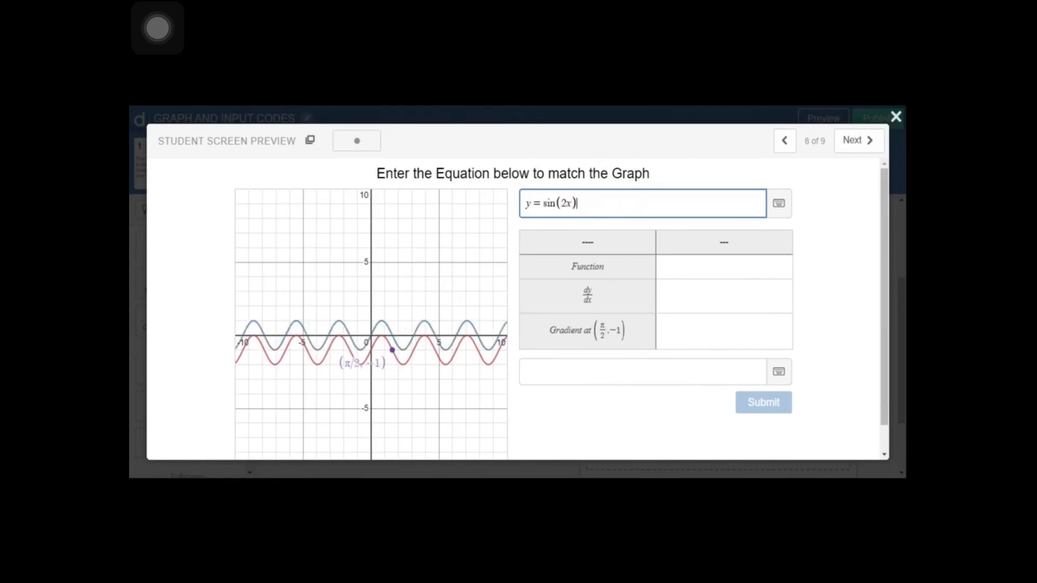
text(-1)
key(Tab)
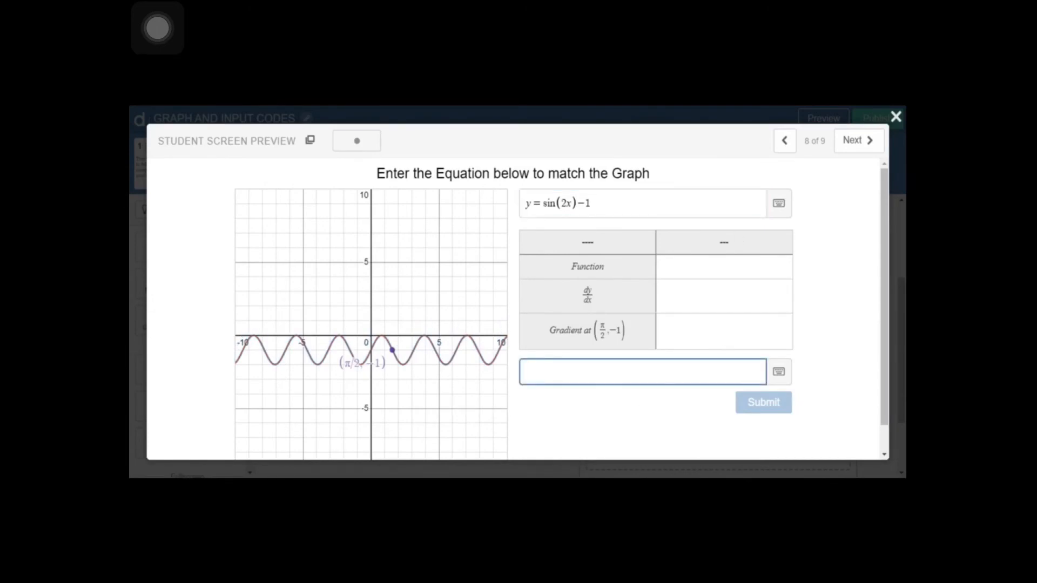
Fill in the table's Function row with sin(2x) − 1 and its dy/dx row with cos(2x)(2).
click(726, 266)
text(sin)
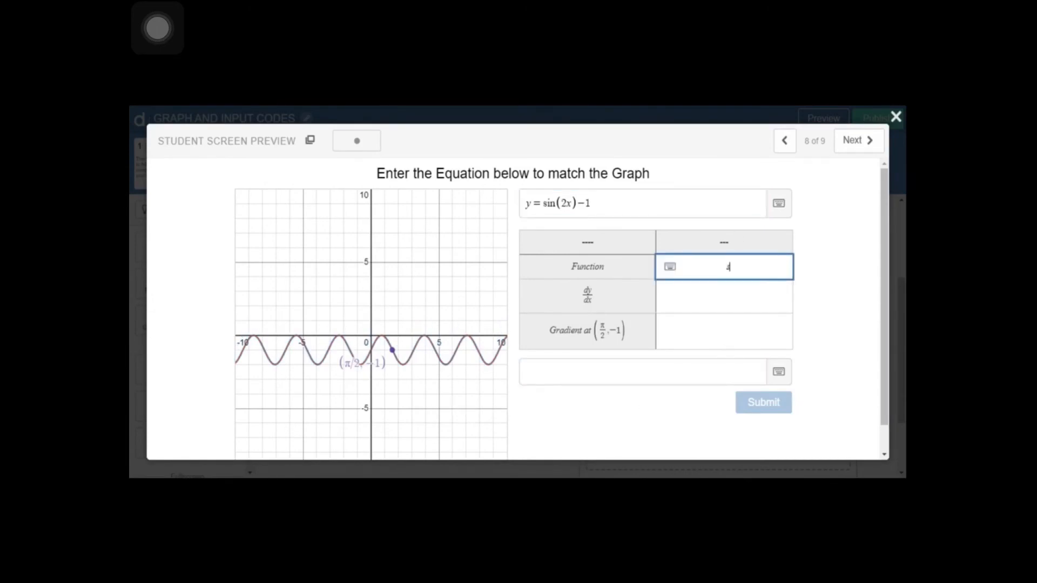
text(()
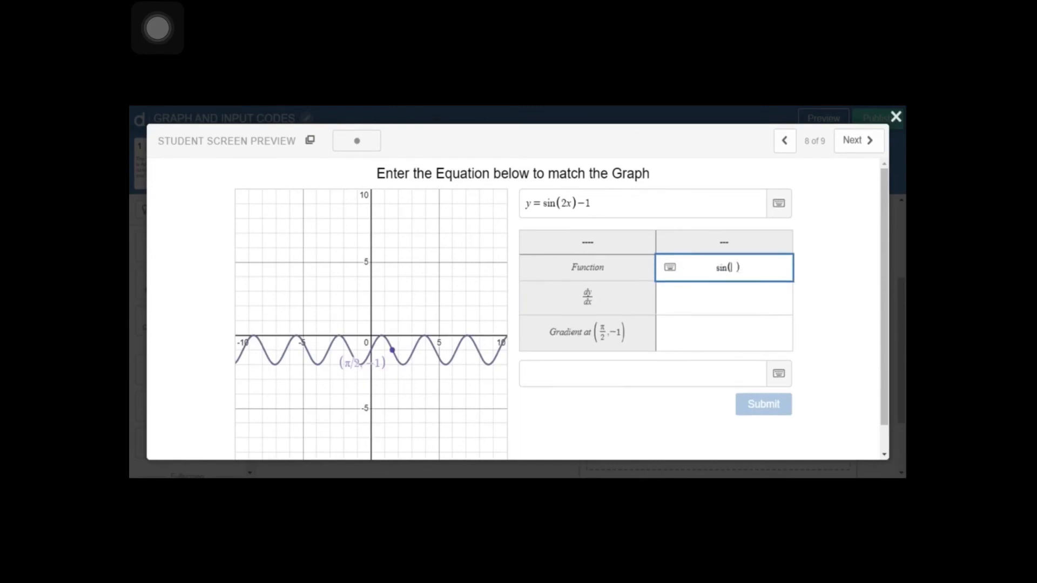
text(2x)
text(-1)
click(725, 298)
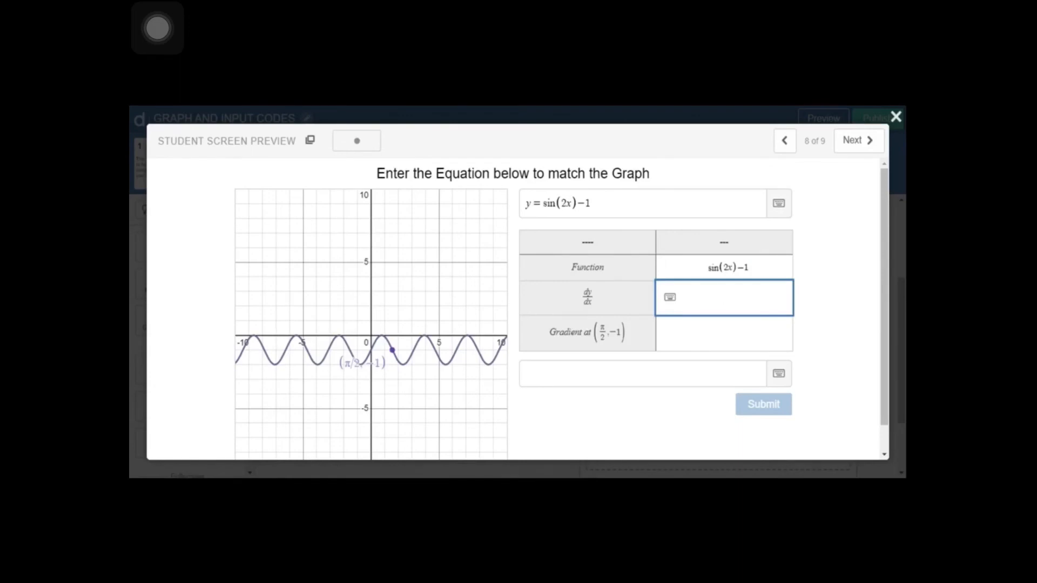
text(cos(2x)(2)
Enter 2(cos(2(π/2))) in the table's row for the gradient at (π/2, −1).
click(726, 333)
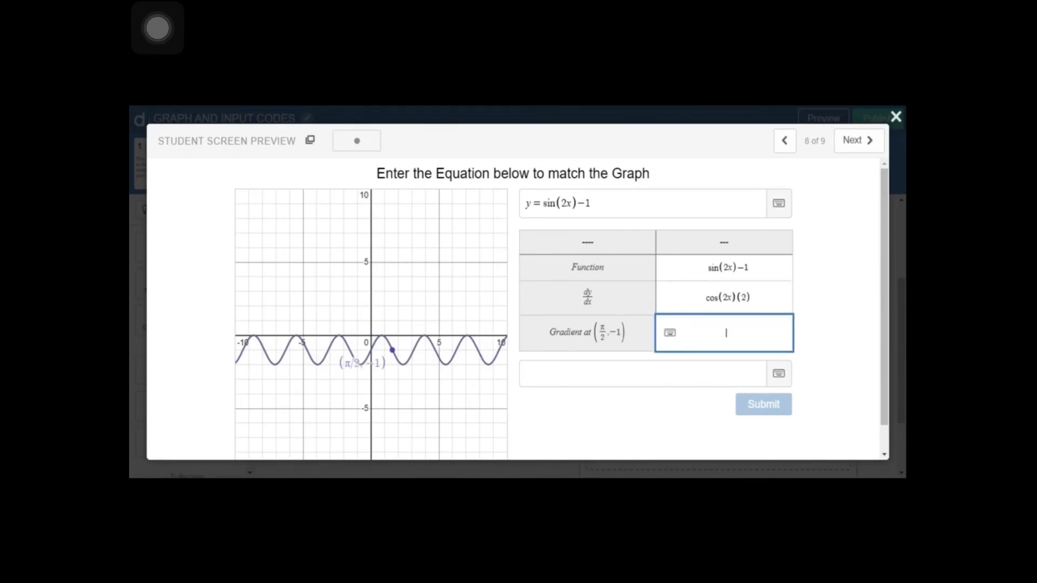
text(2(co)
key(BackSpace)
key(BackSpace)
text(cos)
text(()
text(2()
text(pi/4)
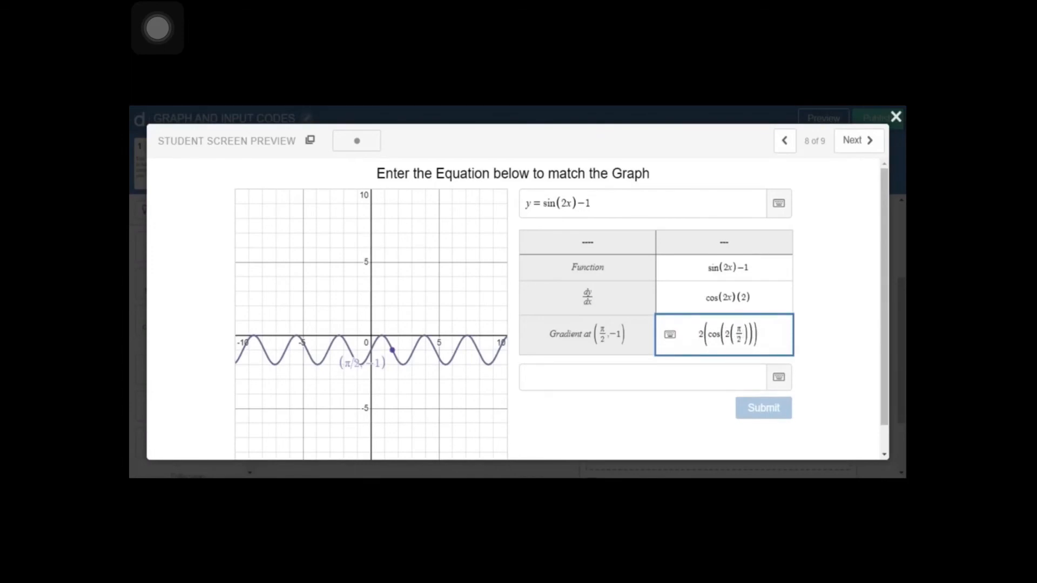
key(BackSpace)
key(Left)
key(Right)
text())
key(Return)
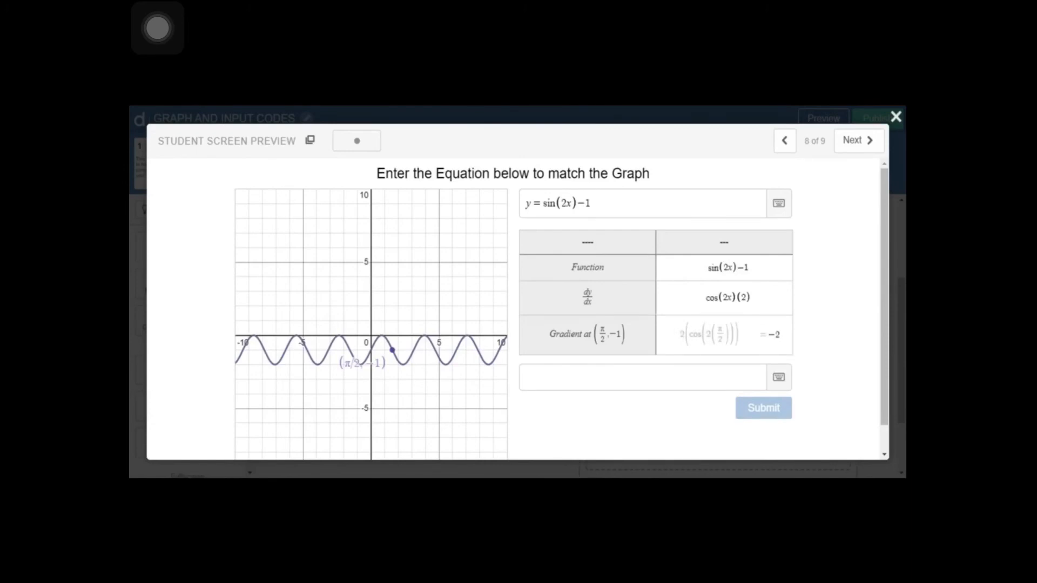
Enter the tangent y = −2(x − π/2) − 1 in the math input below the table, submit the answers and close the preview.
click(643, 378)
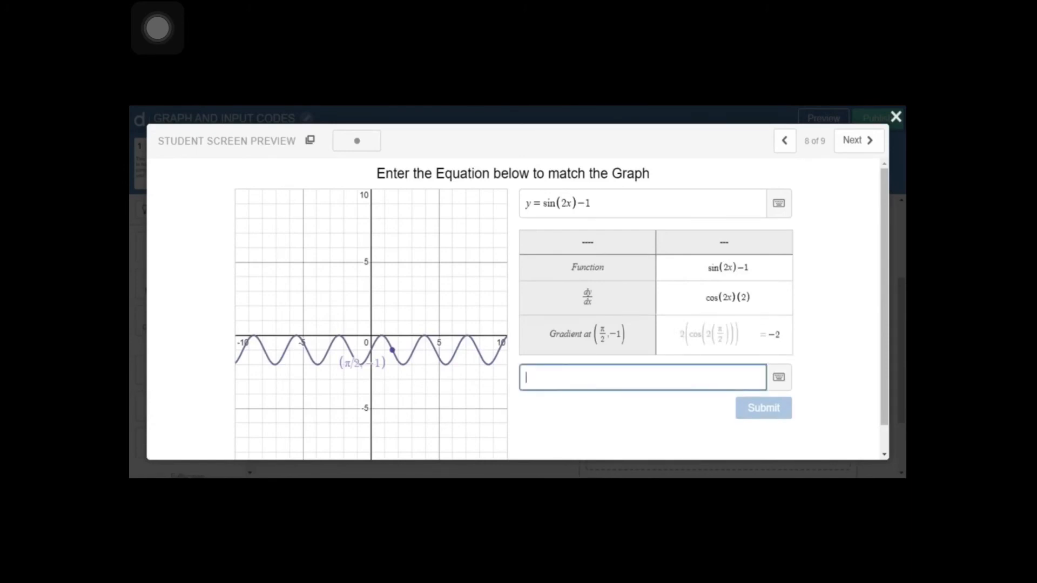
text(y)
text(=-2)
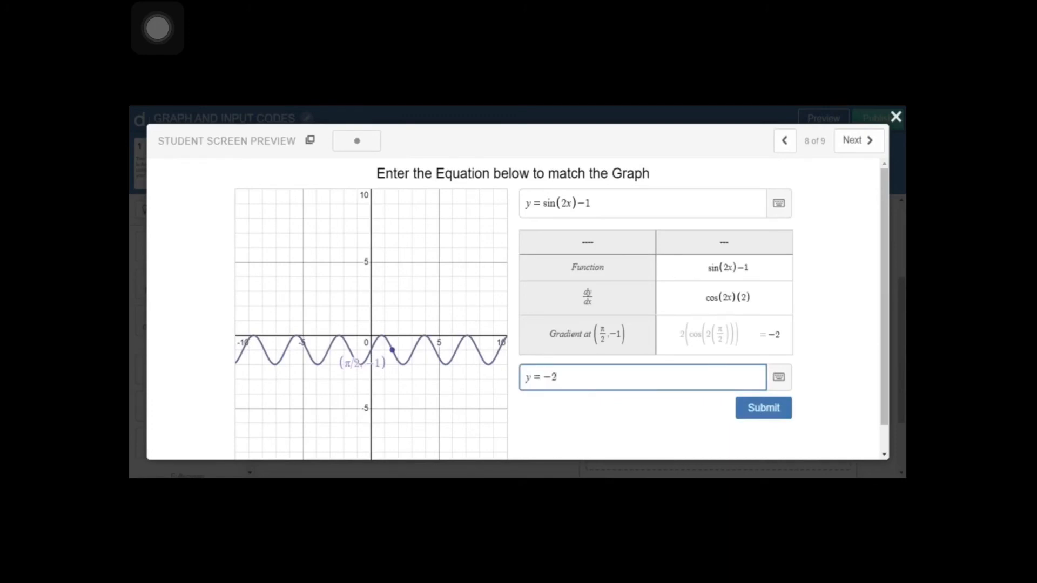
text((x))
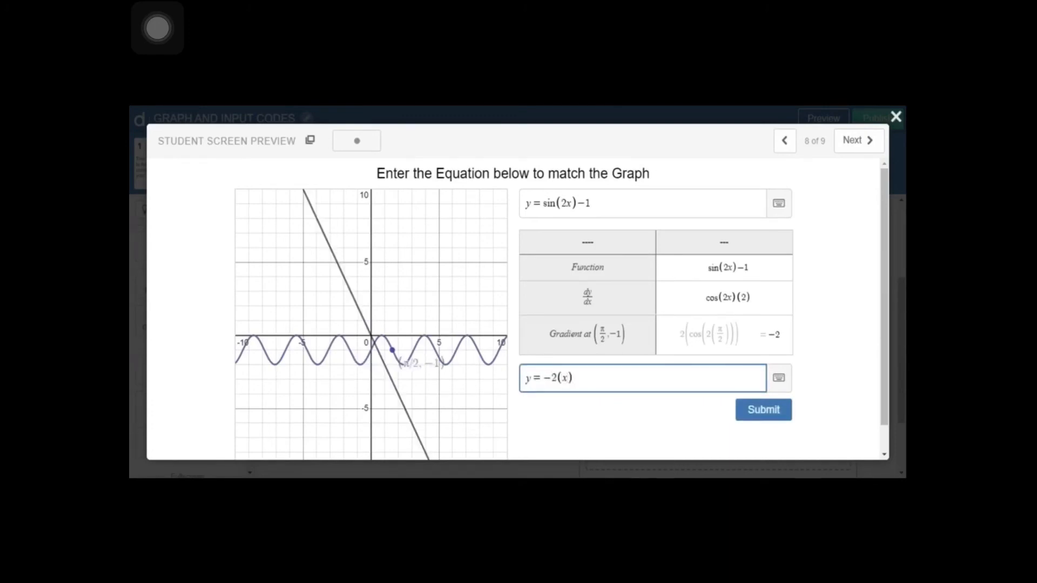
text(-pi/2)
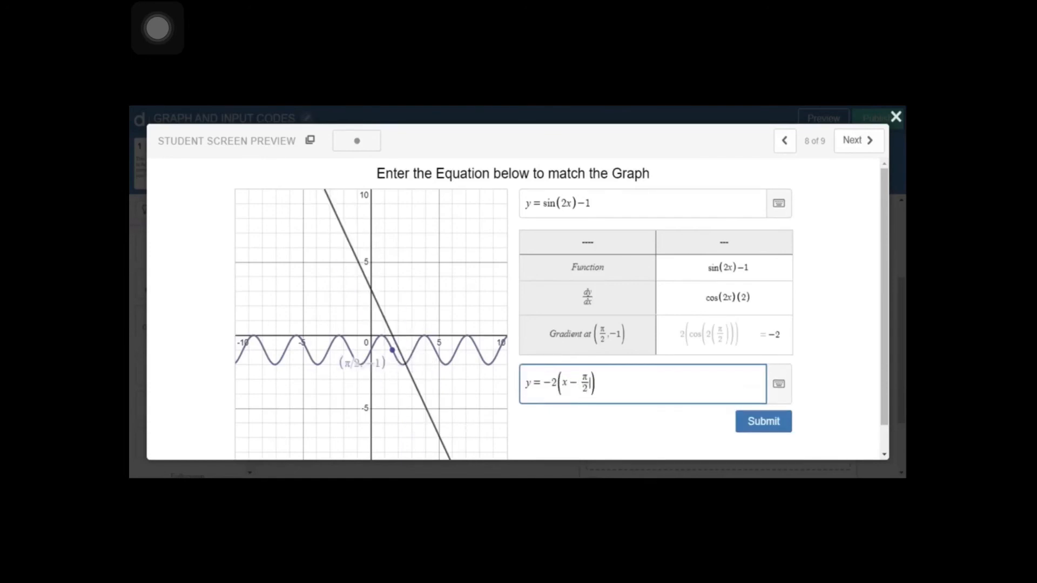
text(-1)
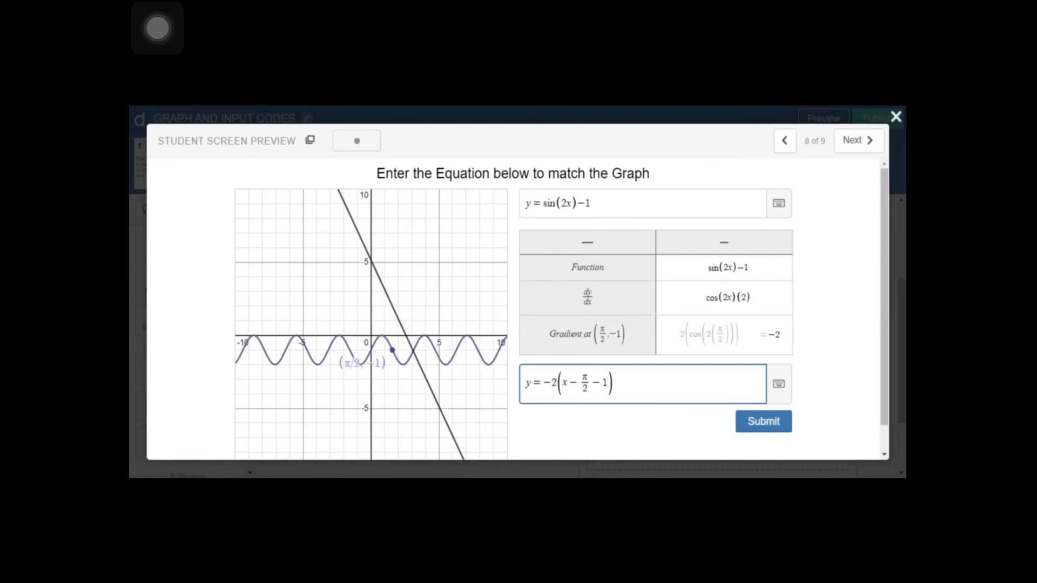
key(BackSpace)
key(BackSpace)
text(-1)
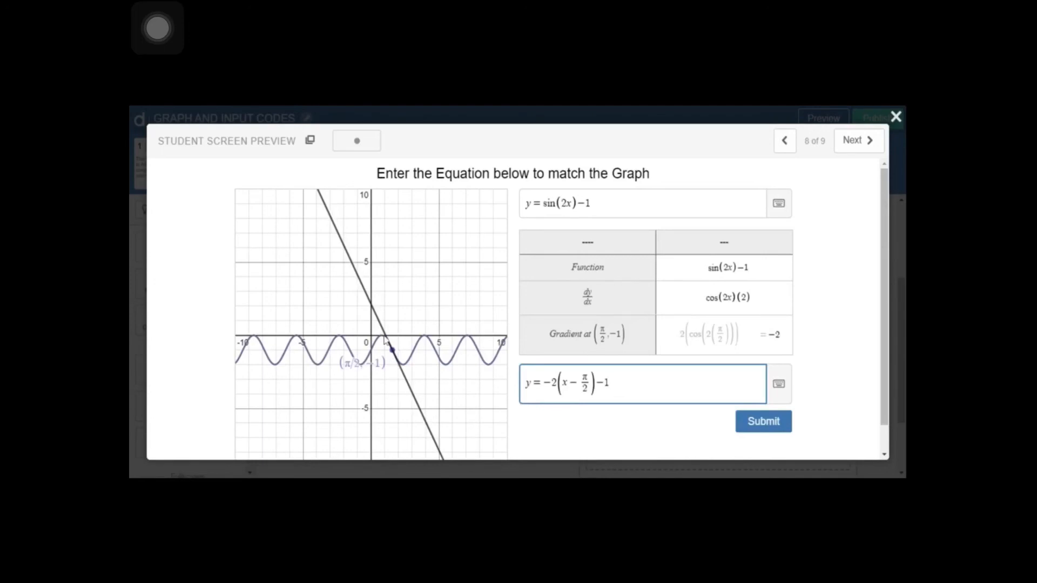
click(774, 427)
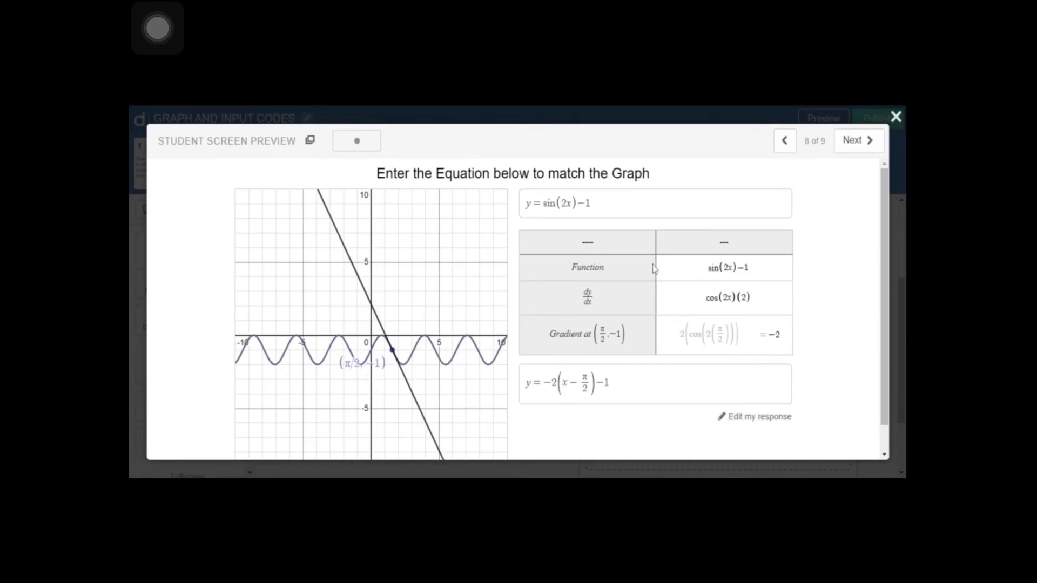
click(896, 117)
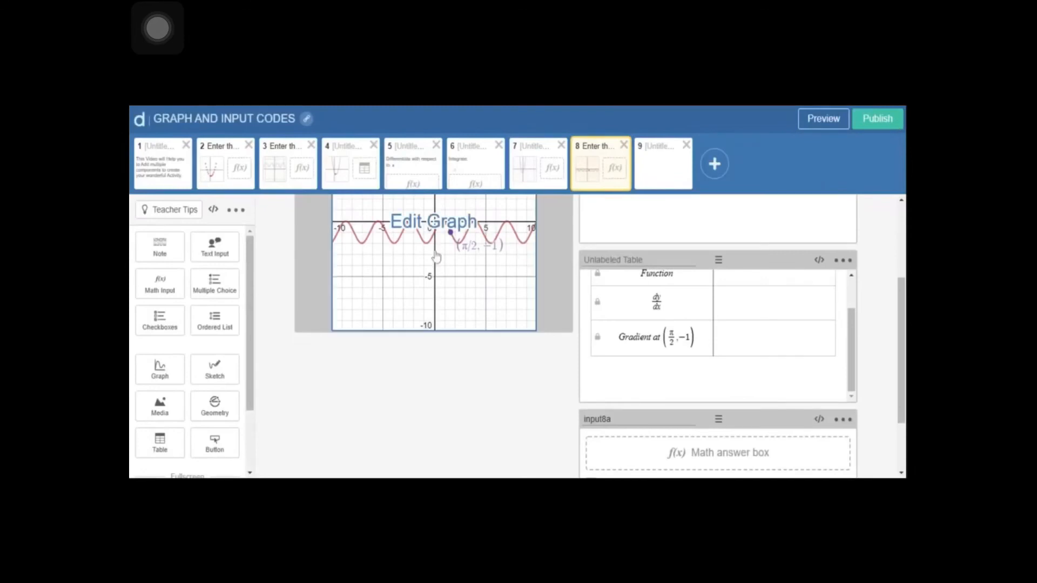
drag(901, 279, 902, 210)
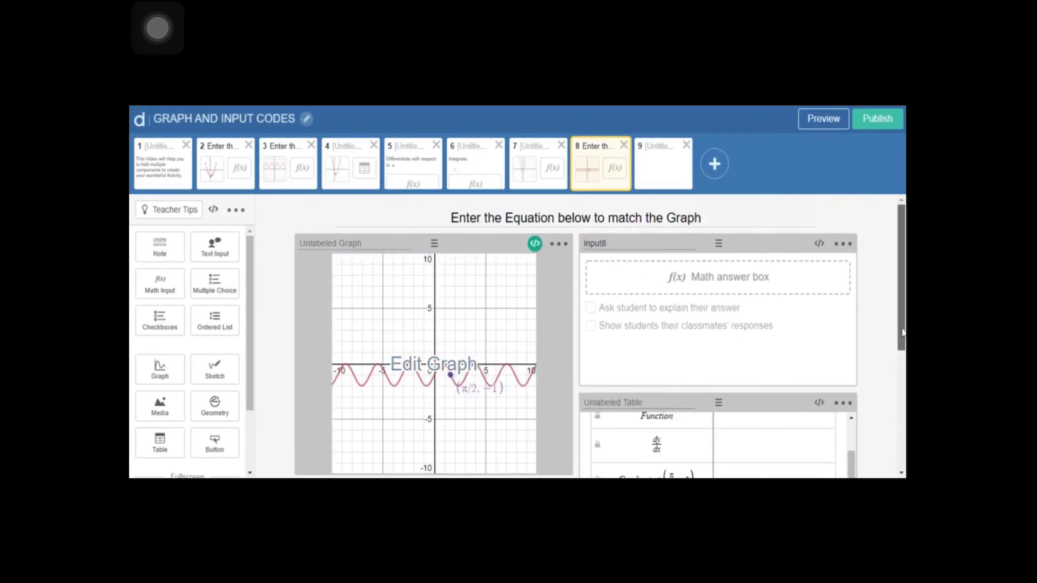
drag(902, 333, 889, 447)
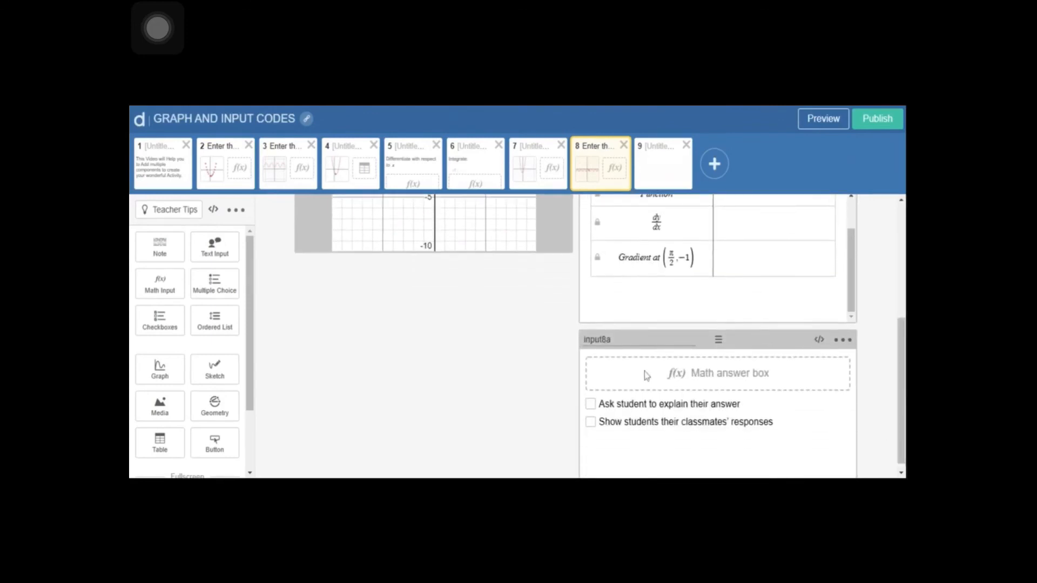
drag(899, 362, 899, 233)
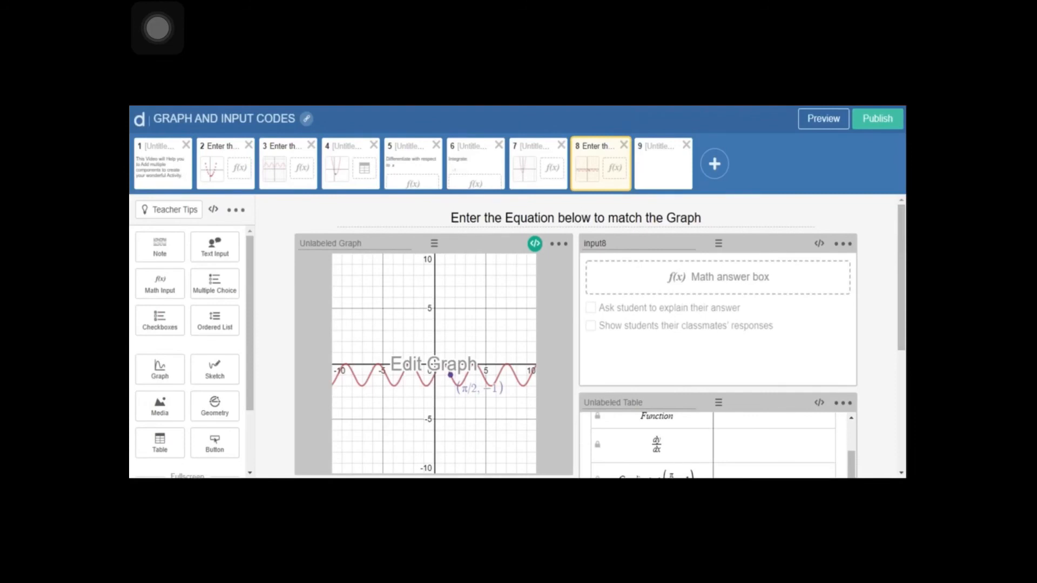